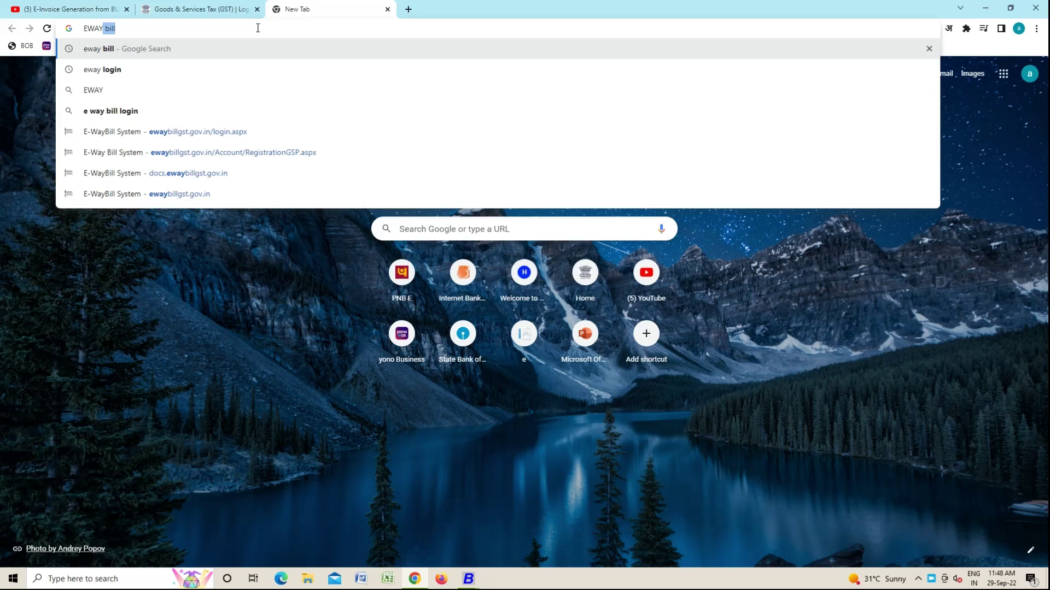
# - Open the E-Way Bill System portal from the web search and sign in with the user name and password
pyautogui.press('Return')
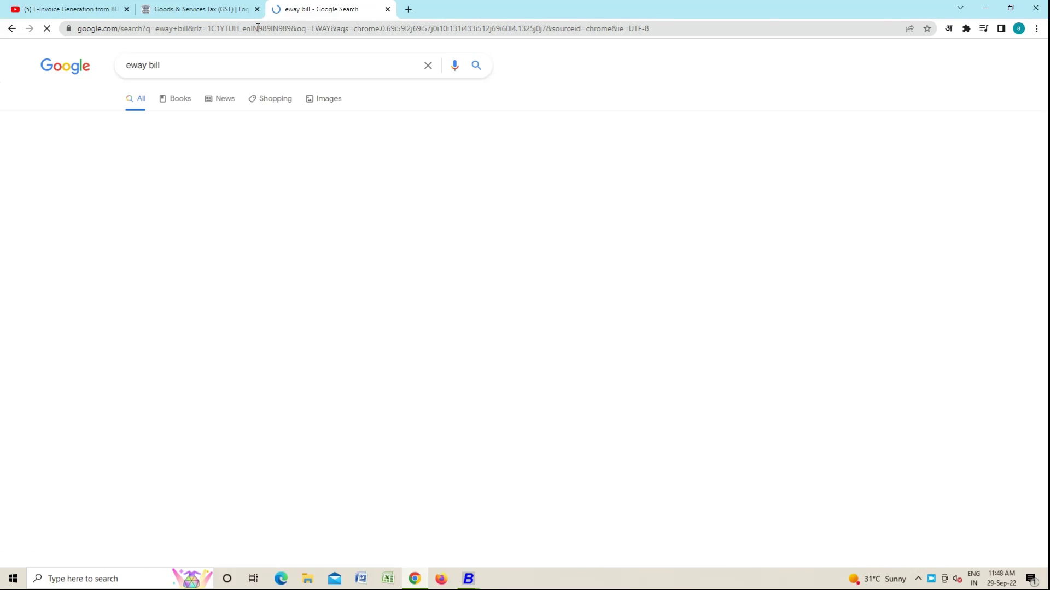
pyautogui.click(201, 161)
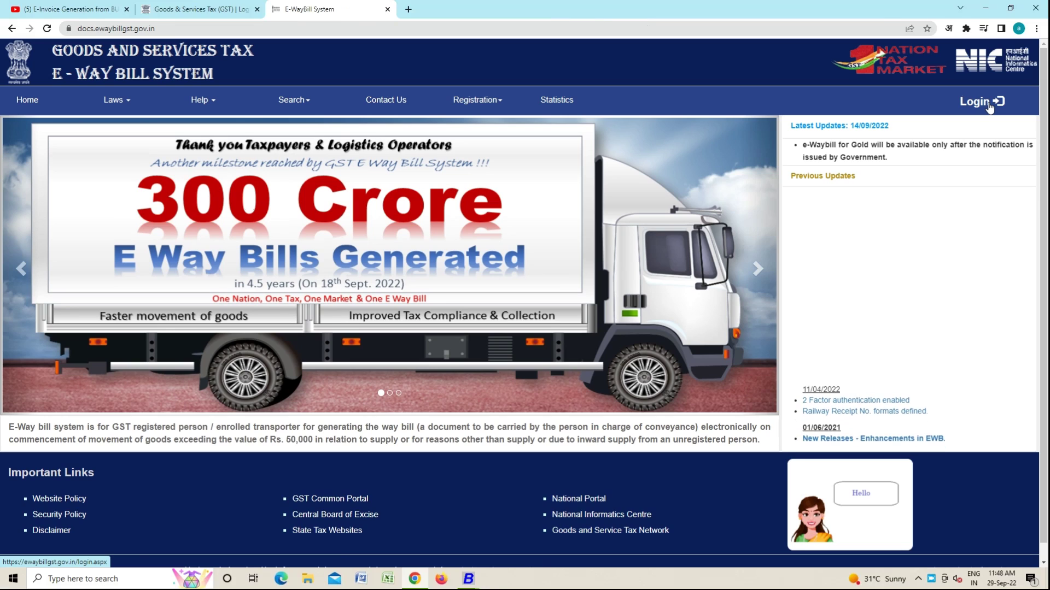
pyautogui.click(990, 107)
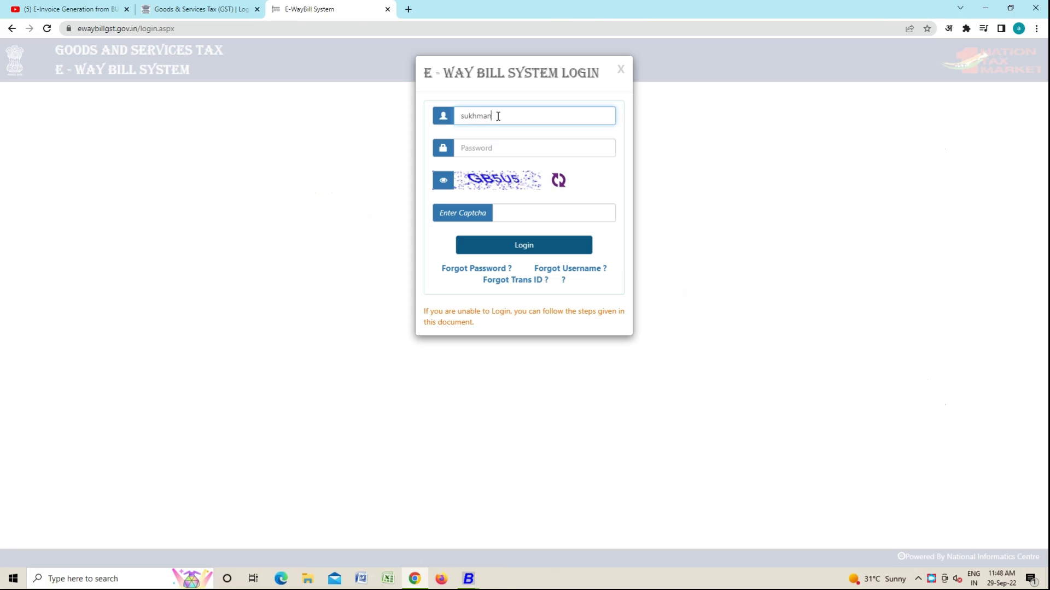
pyautogui.write('007')
pyautogui.press('Tab')
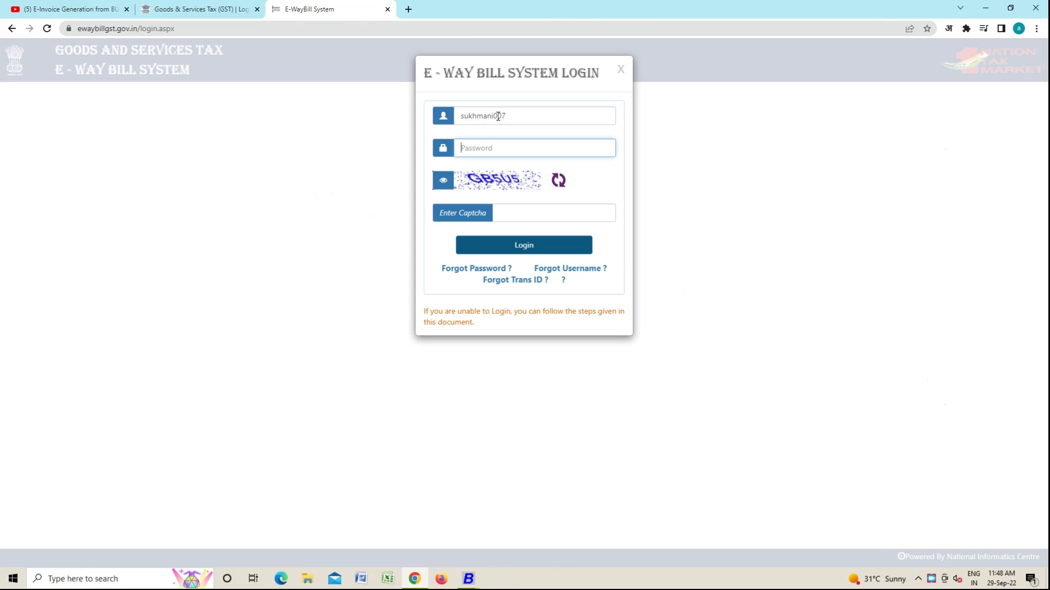
pyautogui.write('******')
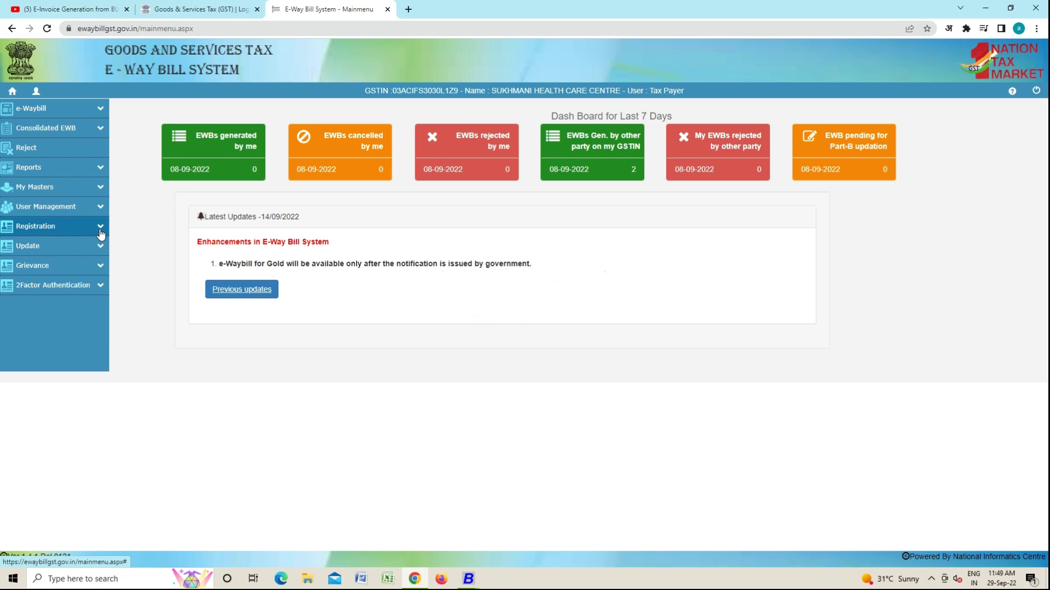
# - Go to Registration > For GSP and verify the OTP sent to the registered mobile
pyautogui.click(101, 230)
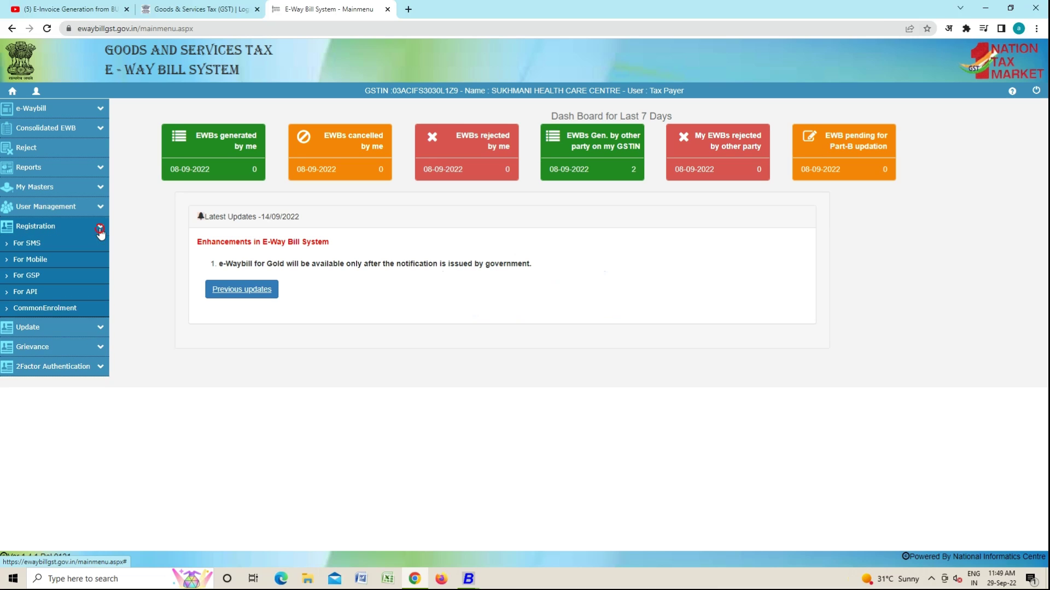
pyautogui.click(31, 278)
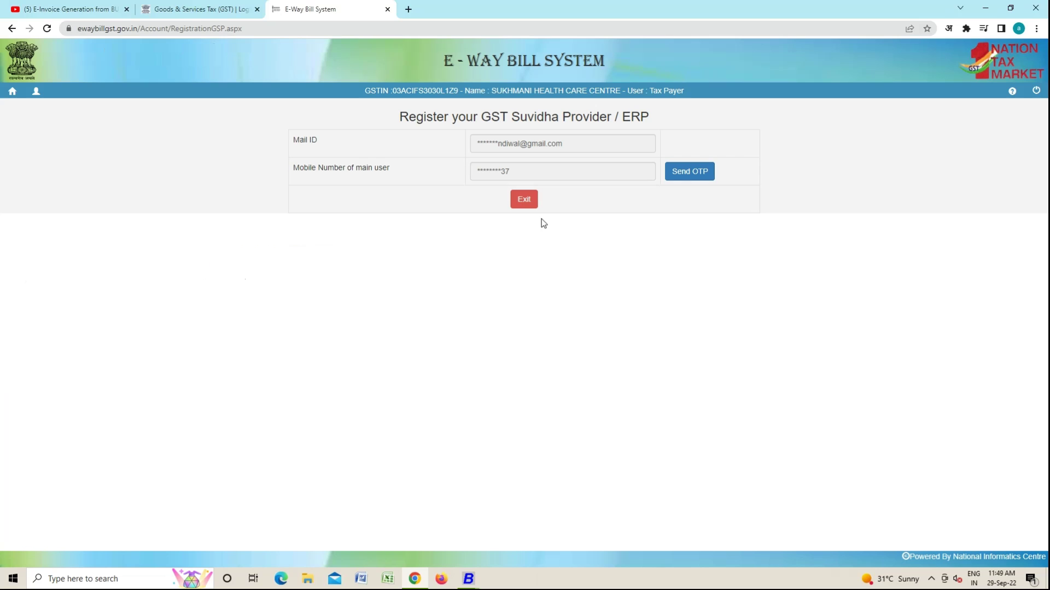
pyautogui.click(686, 173)
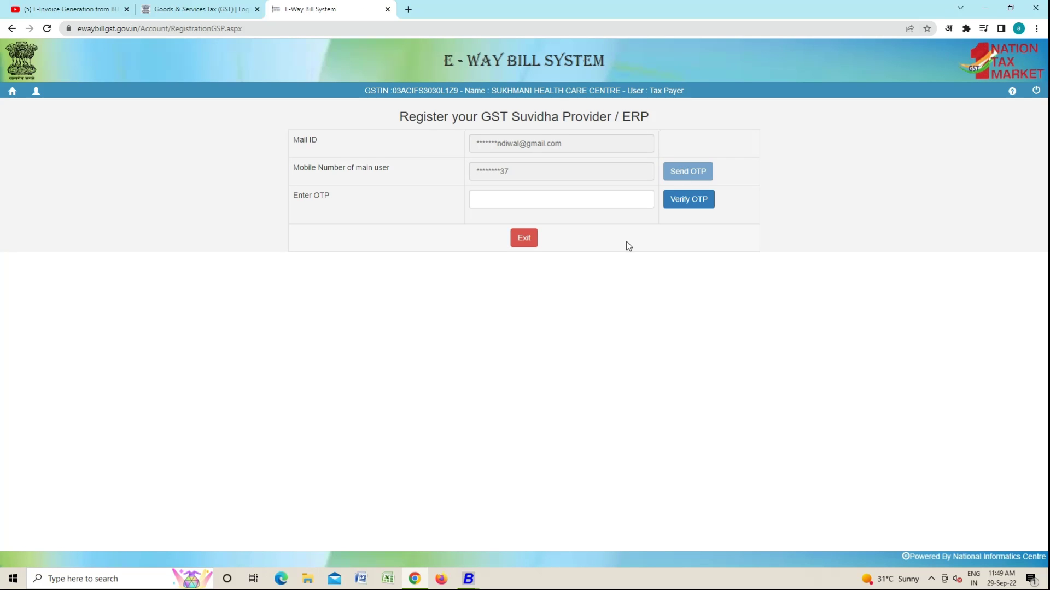
pyautogui.click(594, 200)
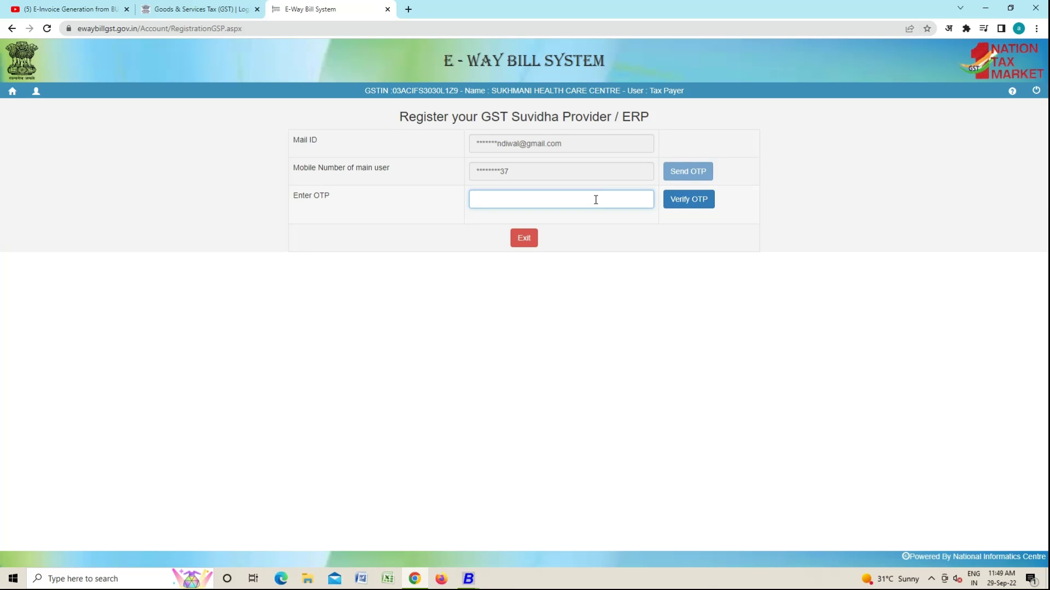
pyautogui.click(690, 202)
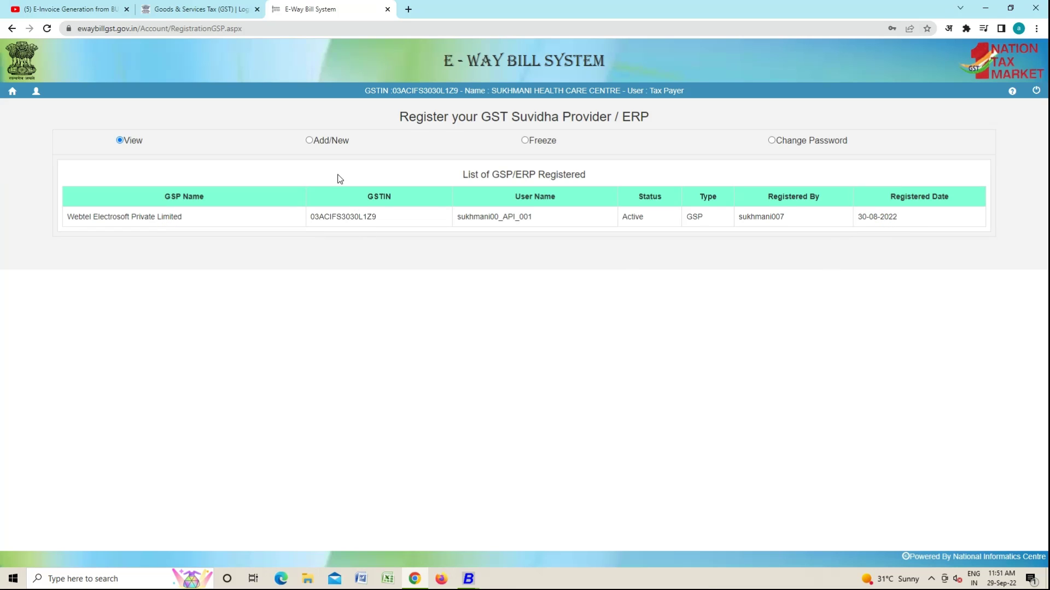
# - Freeze the Webtel Electrosoft Private Limited GSP account, confirm the alert, and view the registered list
pyautogui.click(525, 140)
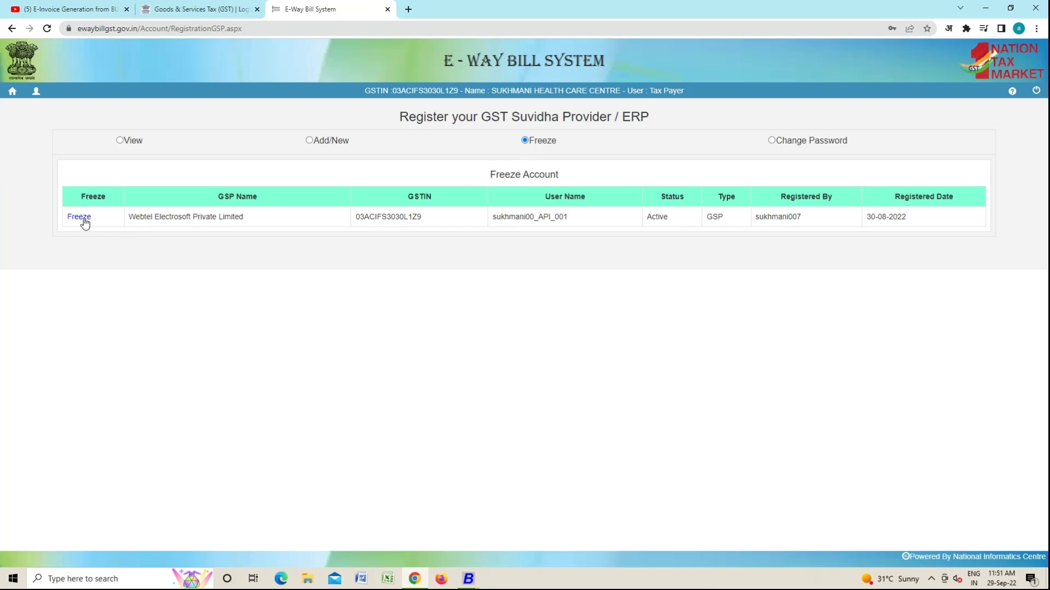
pyautogui.click(84, 218)
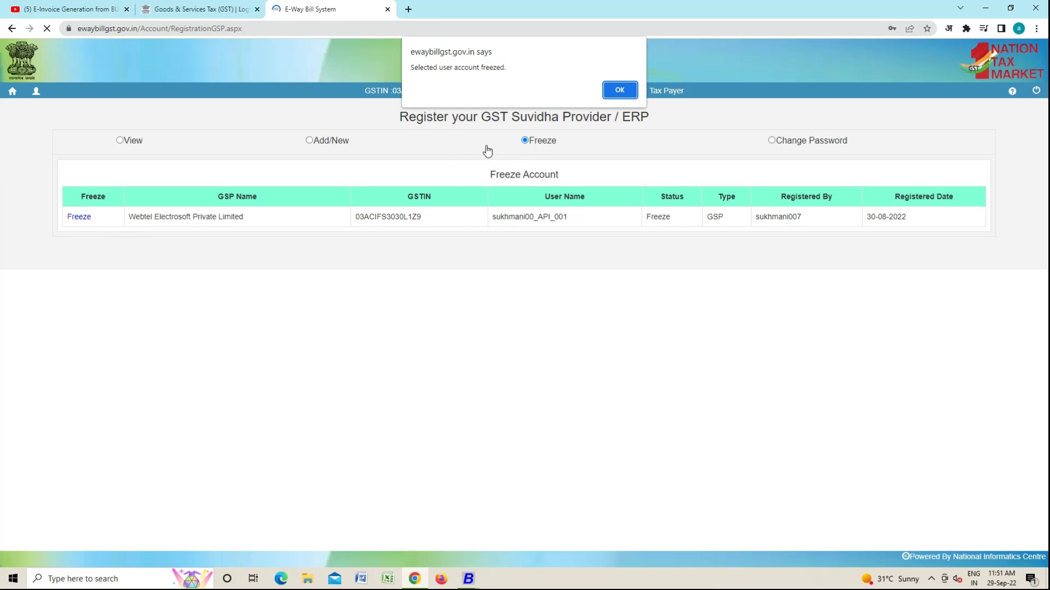
pyautogui.click(620, 90)
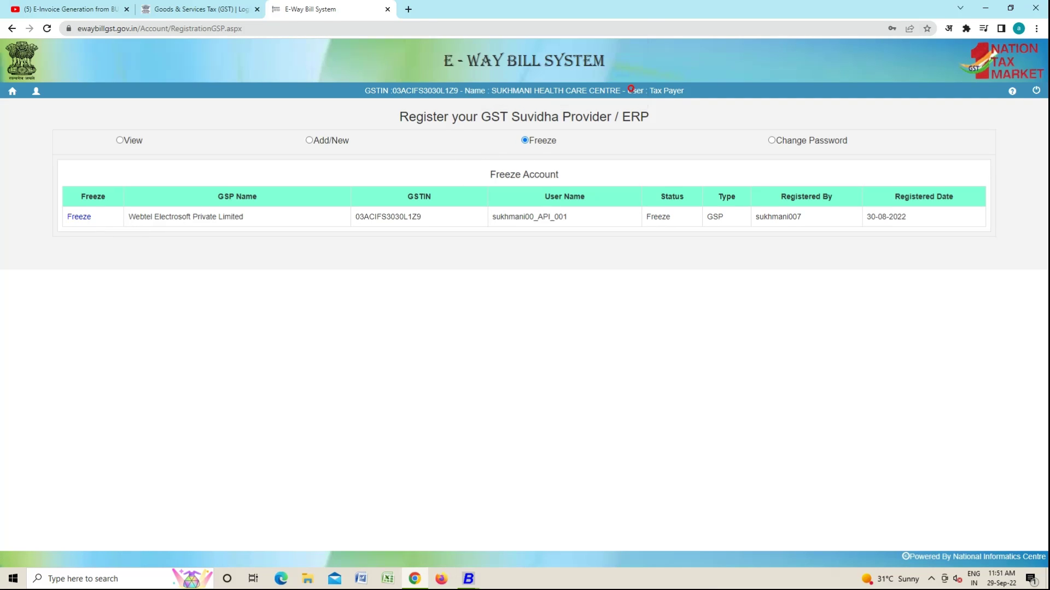
pyautogui.click(120, 141)
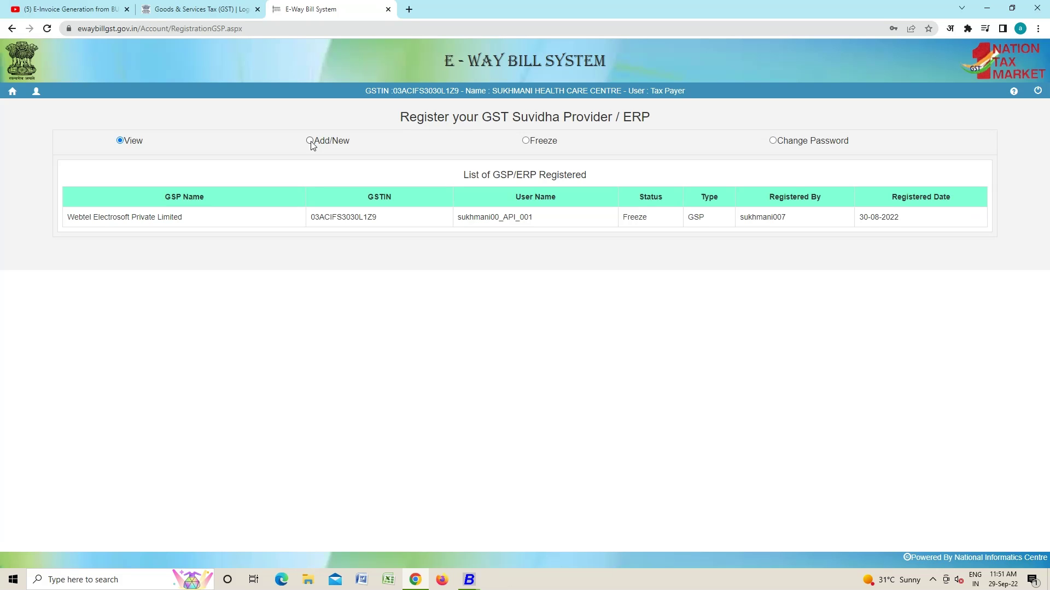
# - Start a new GSP registration for Webtel Electrosoft Private Limited with user name suffix 123
pyautogui.click(310, 141)
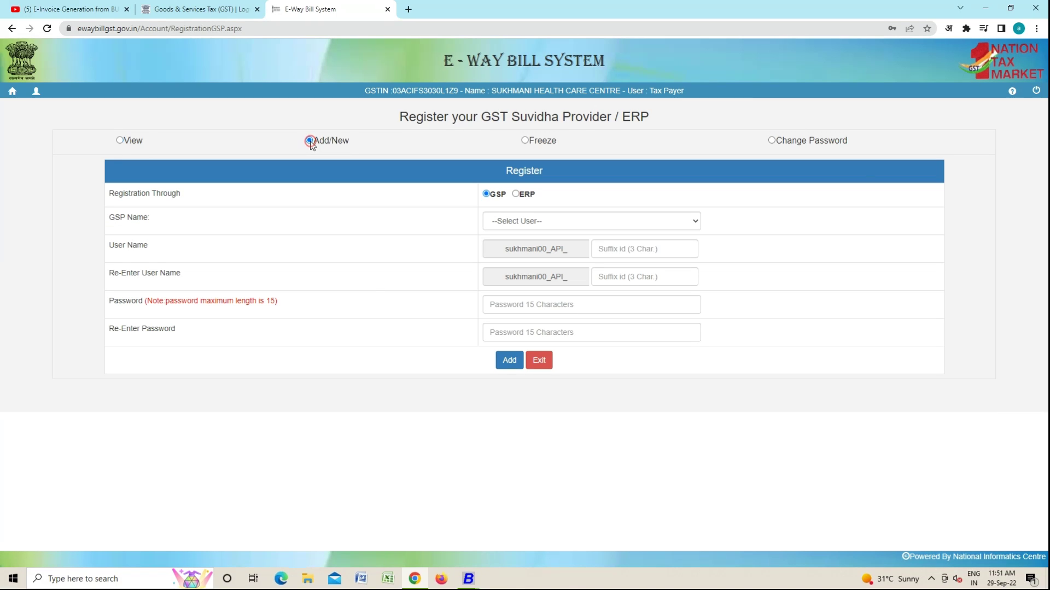
pyautogui.click(534, 225)
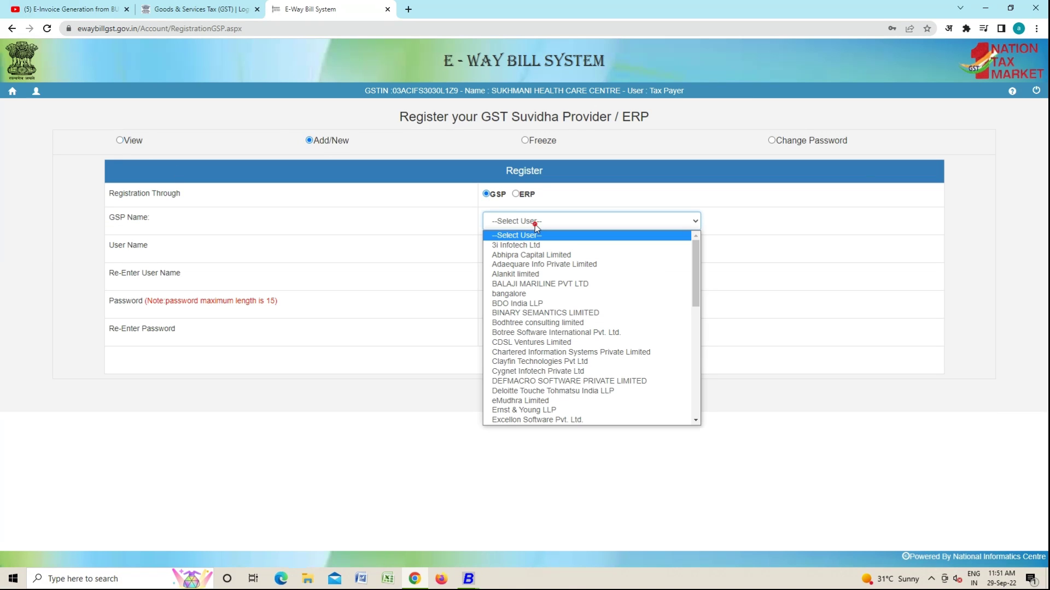
pyautogui.press('w')
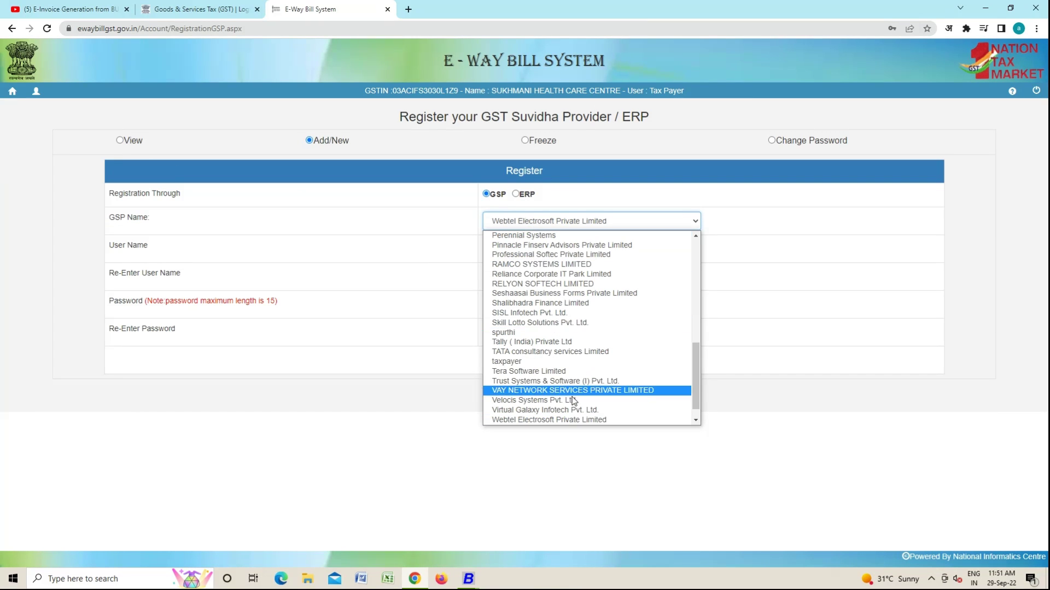
pyautogui.click(564, 419)
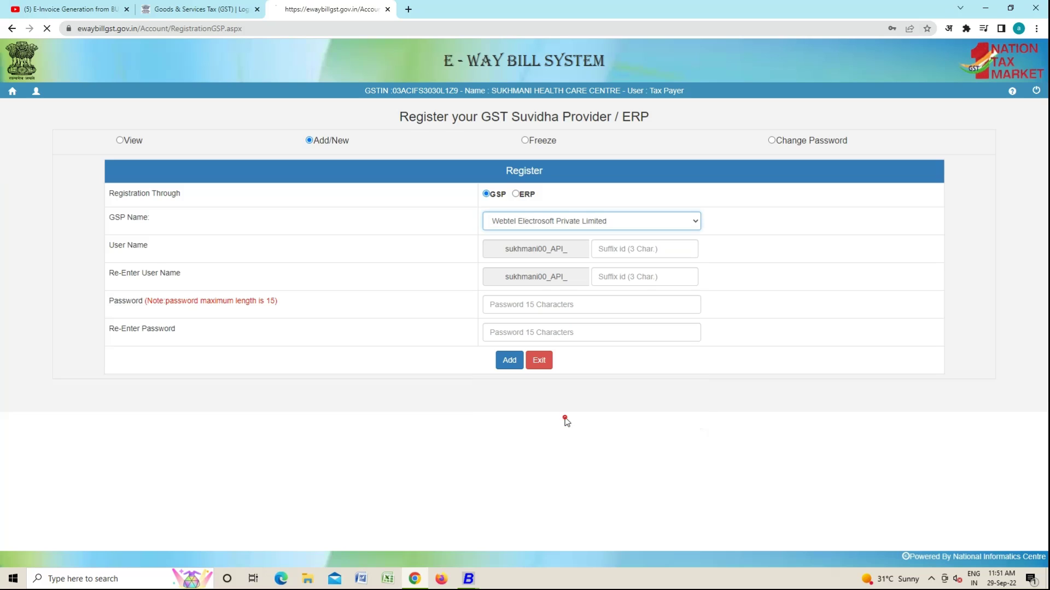
pyautogui.click(621, 249)
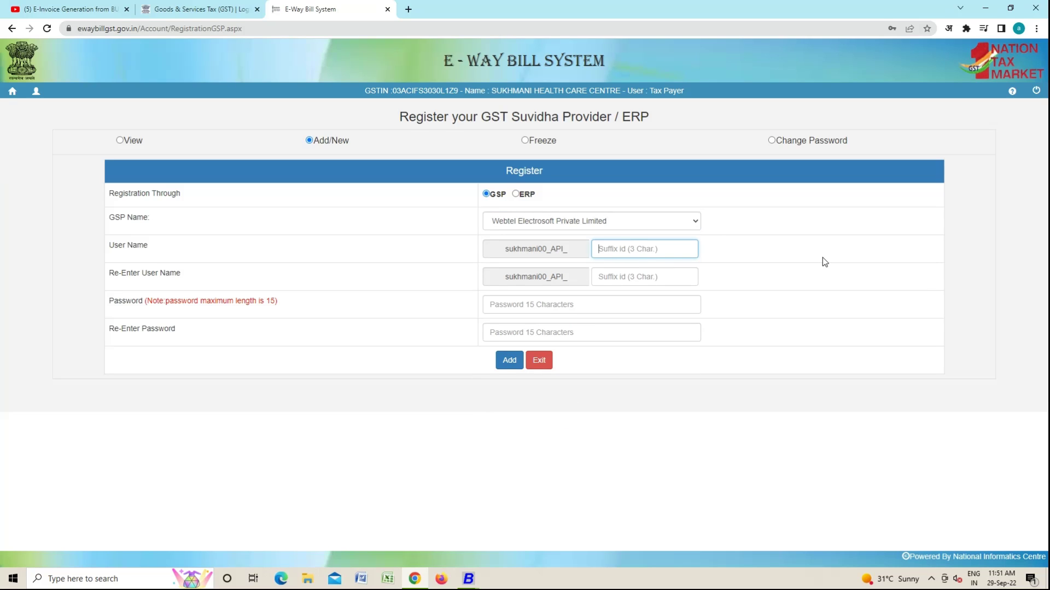
pyautogui.write('123')
pyautogui.click(635, 277)
pyautogui.write('1')
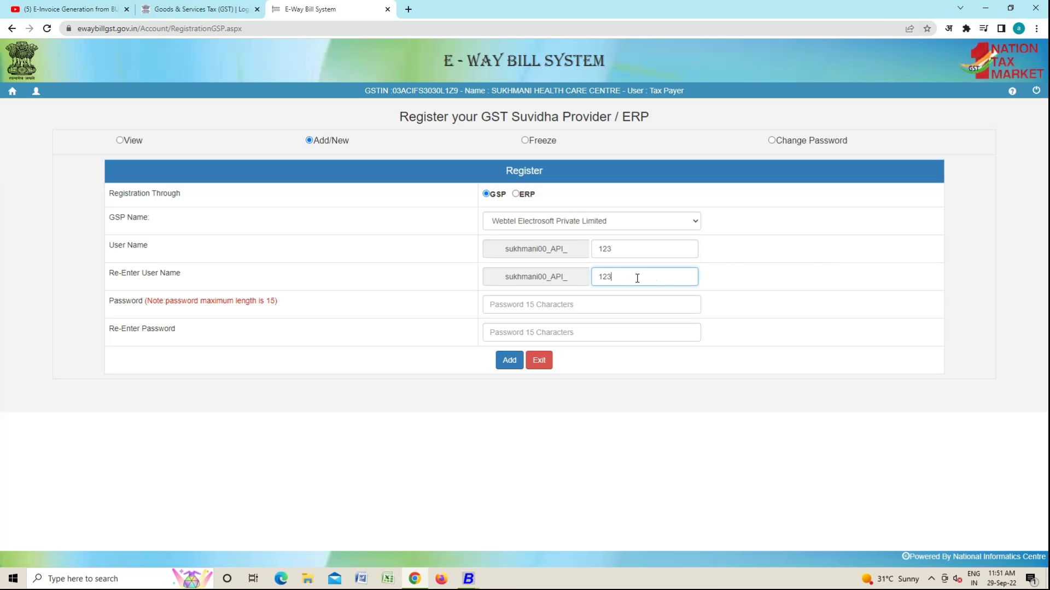
# - Enter and confirm the account password, then create the Webtel account and acknowledge the message
pyautogui.click(557, 305)
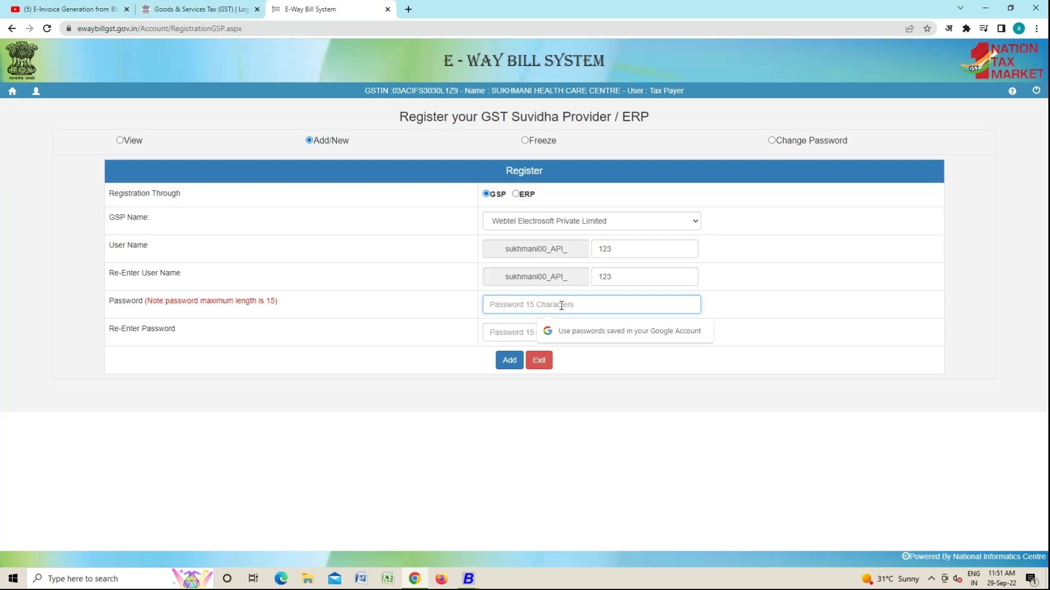
pyautogui.write('•')
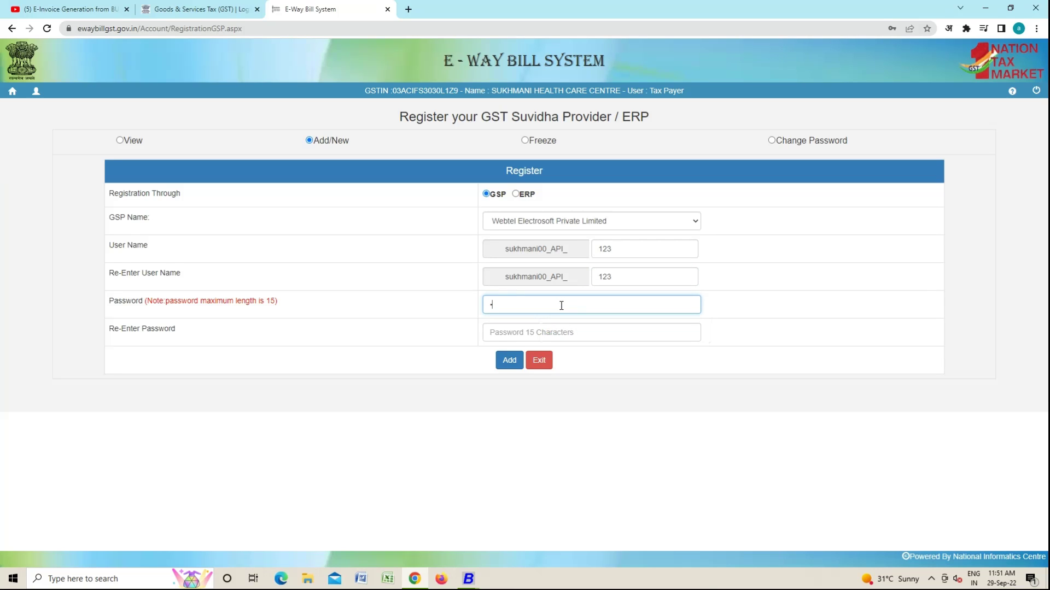
pyautogui.press('BackSpace')
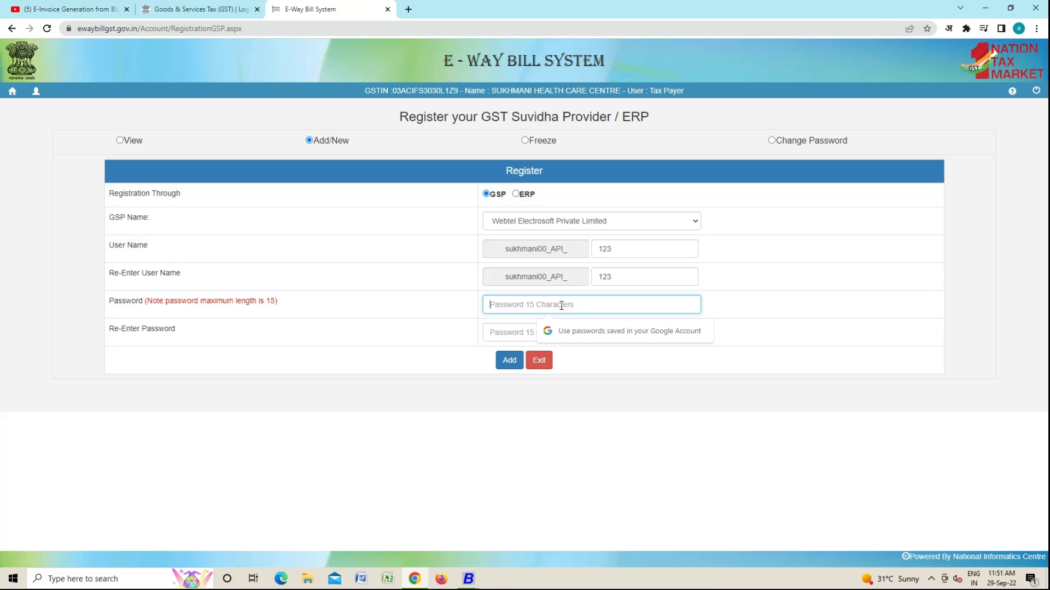
pyautogui.write('••••')
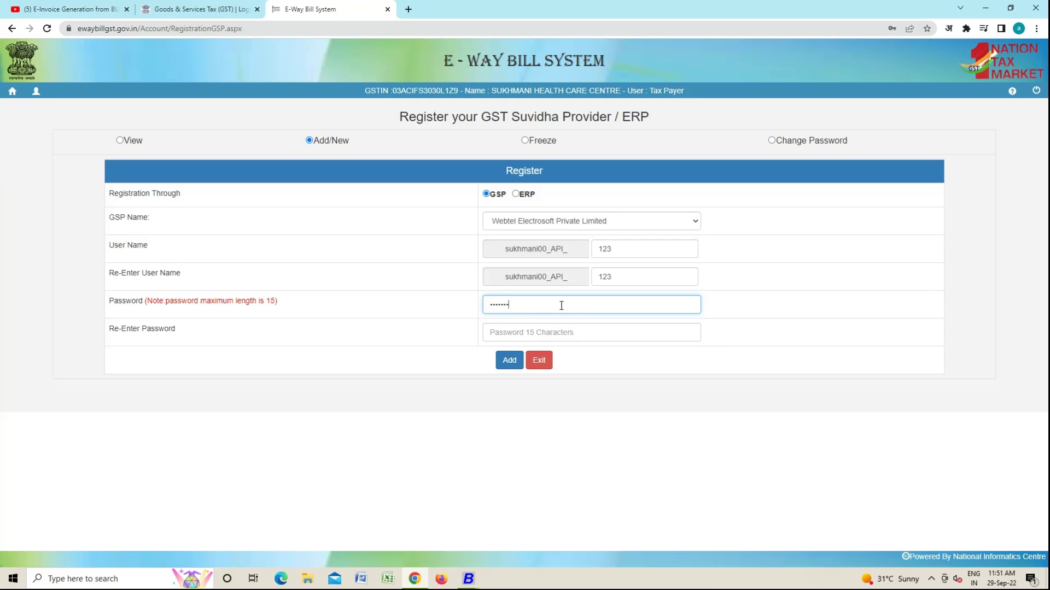
pyautogui.write('•••••••')
pyautogui.click(512, 338)
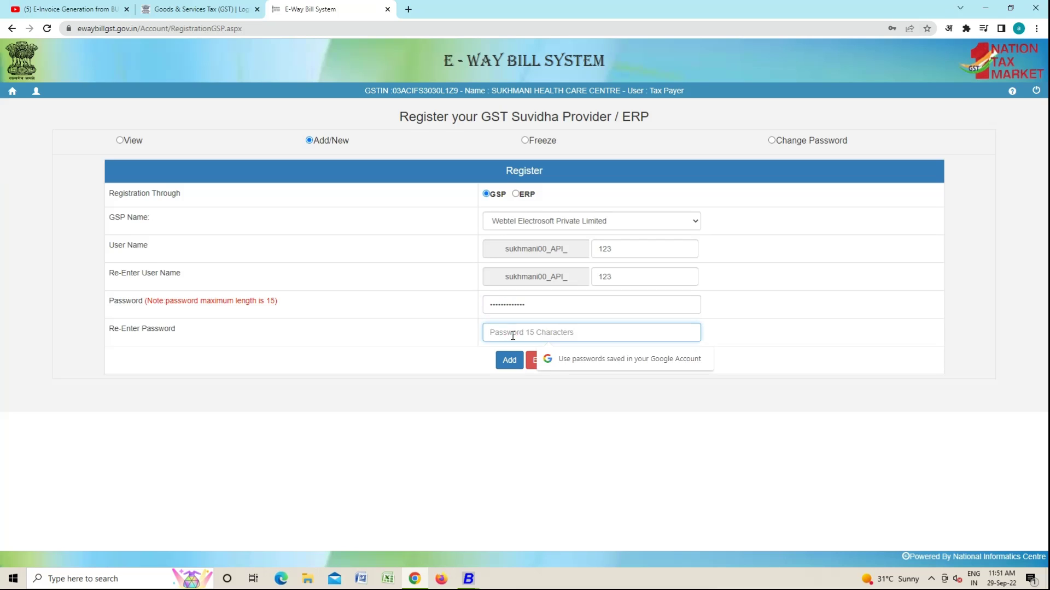
pyautogui.write('••••••••••')
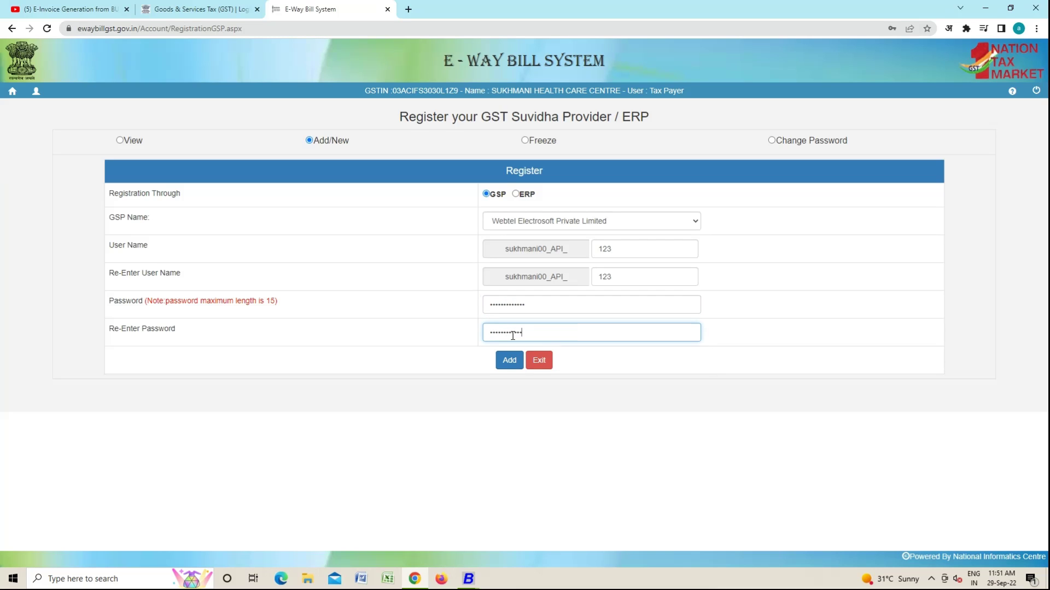
pyautogui.click(511, 359)
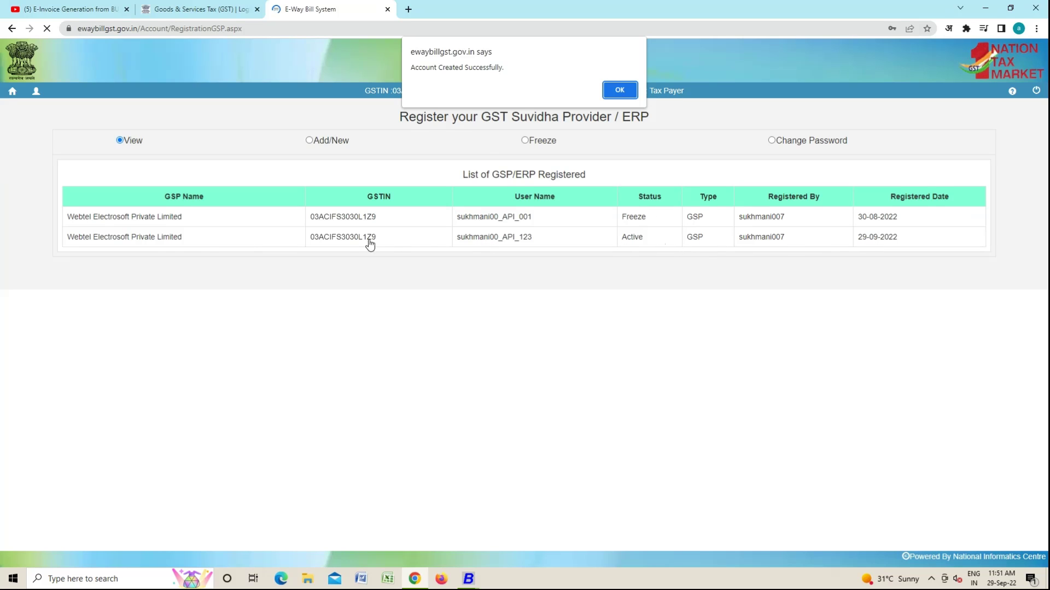
pyautogui.click(620, 90)
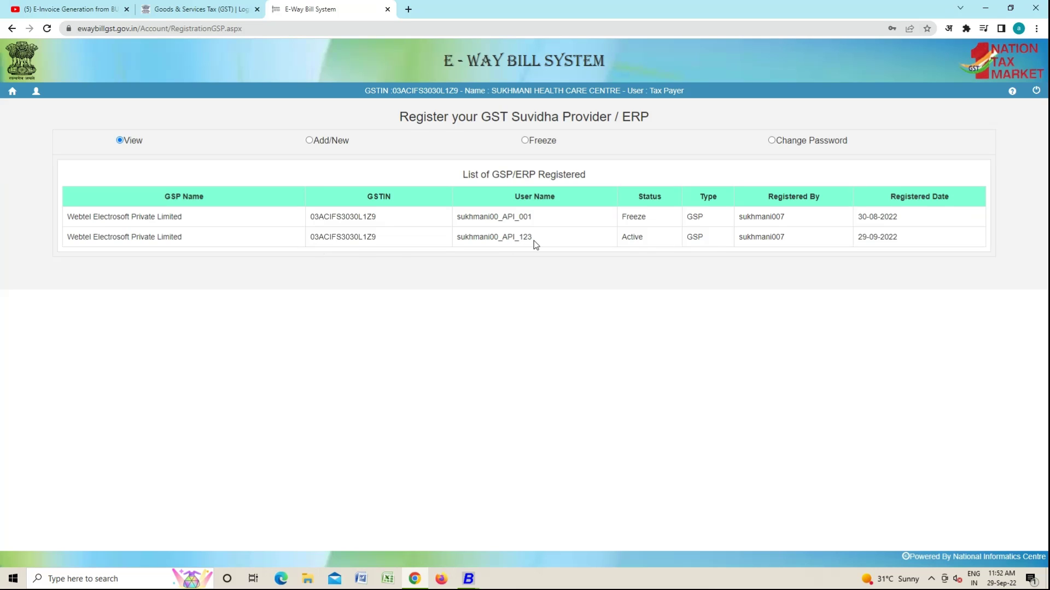
# - Start a new GSP registration for Pinnacle Finserv Advisors Private Limited with user name suffix 456
pyautogui.click(309, 141)
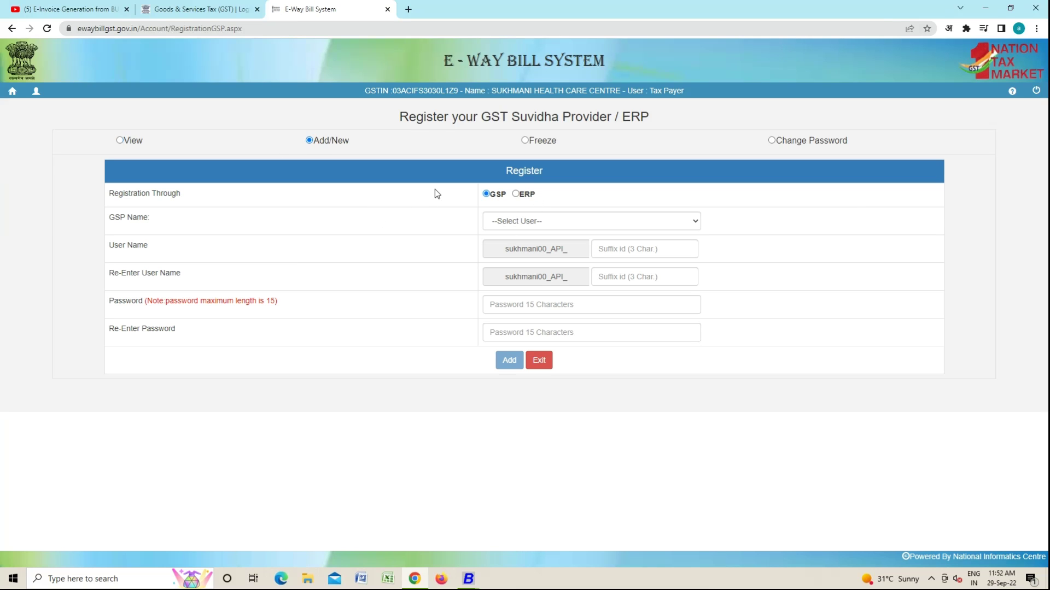
pyautogui.click(548, 224)
pyautogui.press('p')
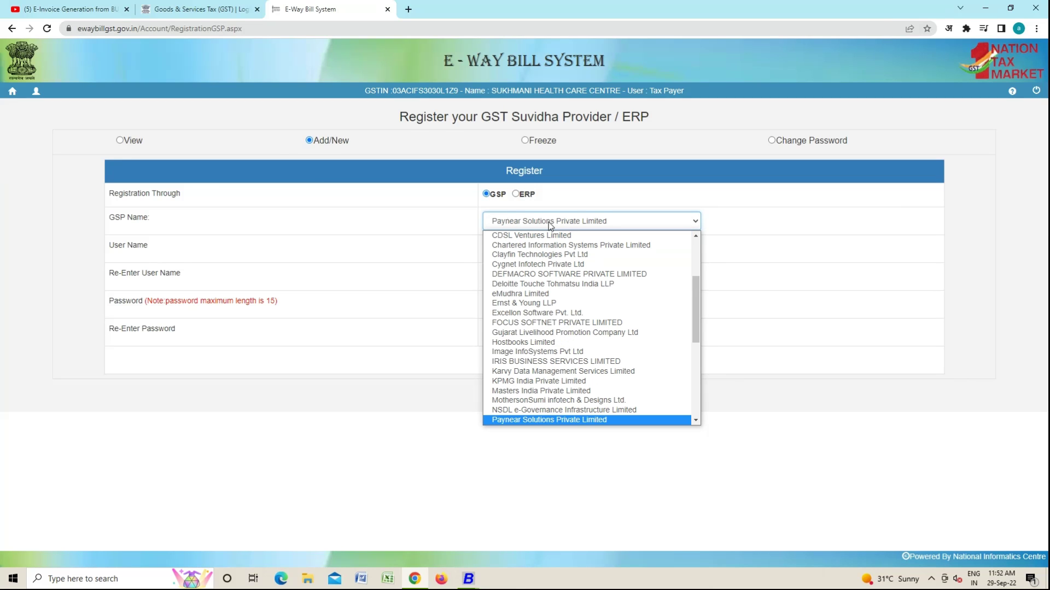
pyautogui.click(695, 421)
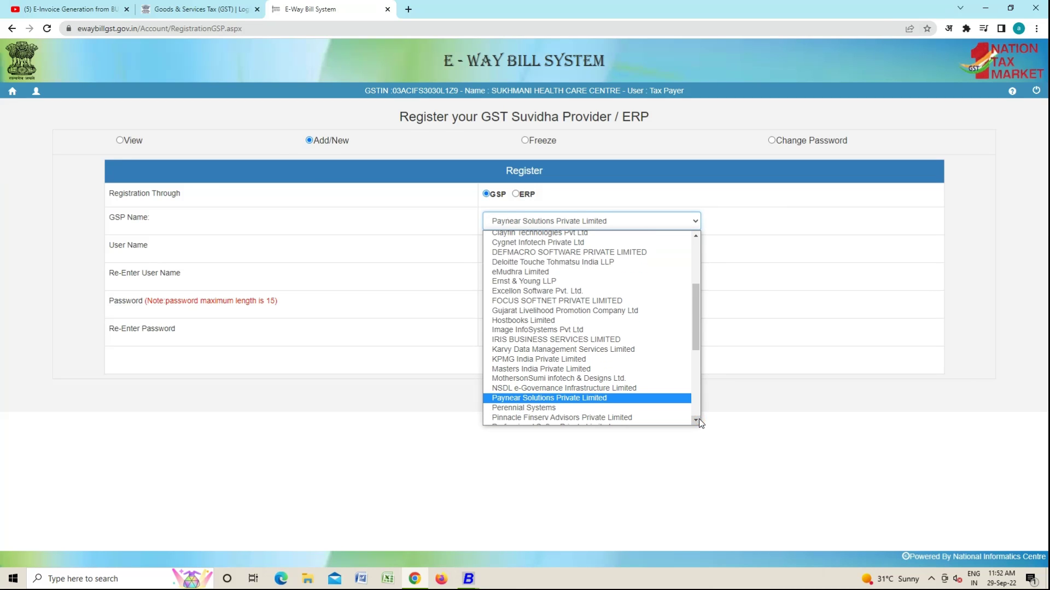
pyautogui.click(695, 421)
pyautogui.click(633, 395)
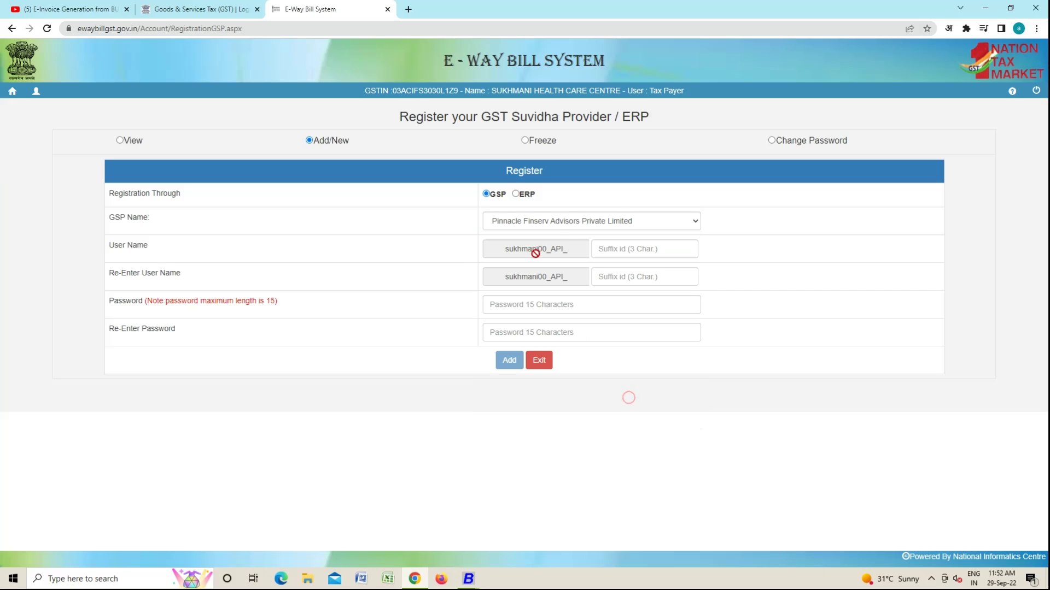
pyautogui.click(627, 253)
pyautogui.write('456')
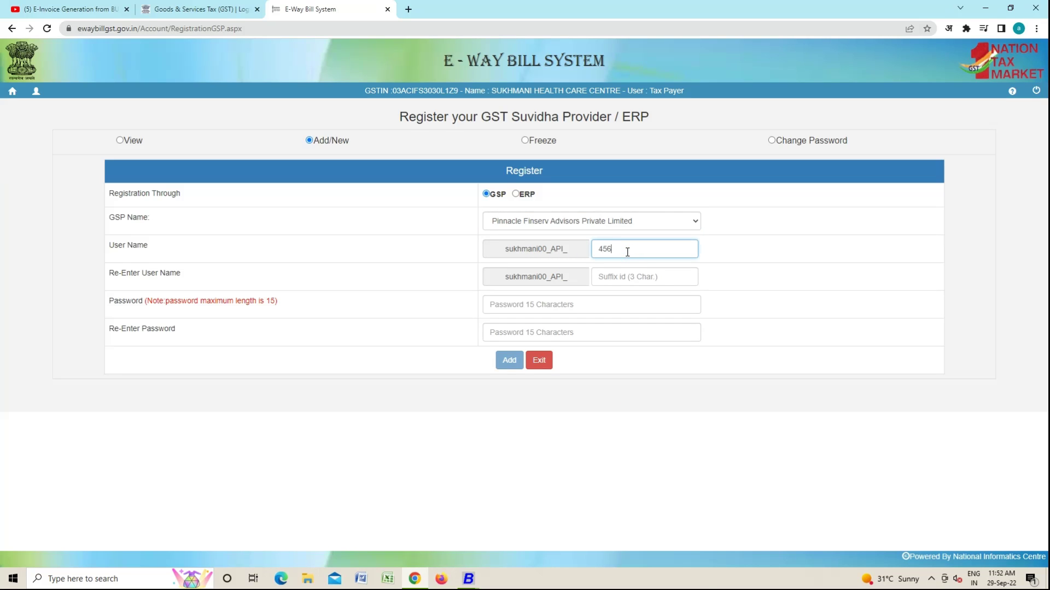
pyautogui.click(604, 278)
pyautogui.write('456')
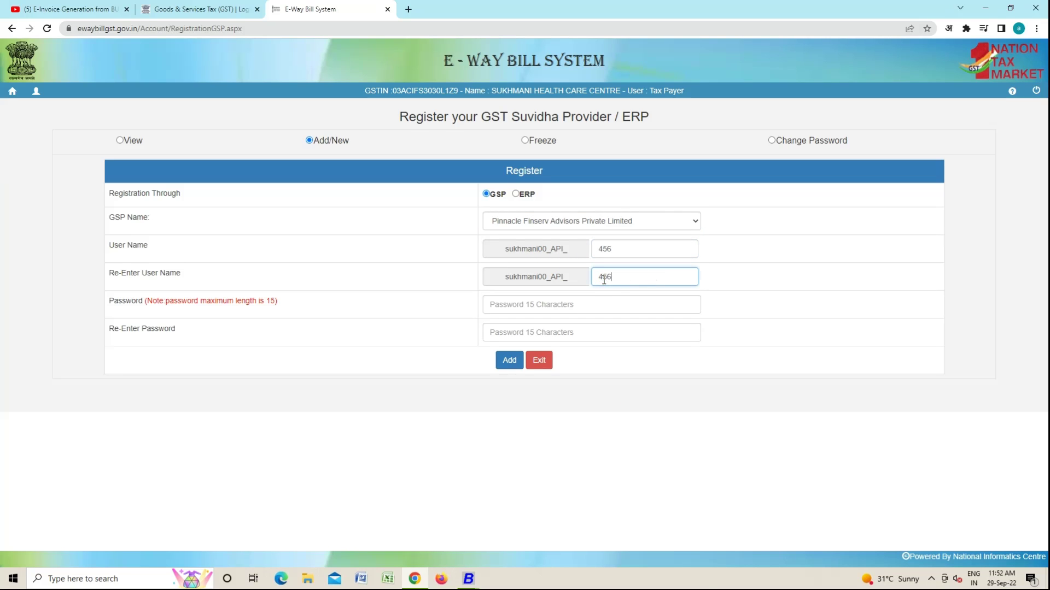
# - Set and confirm the password, then create the Pinnacle account and dismiss the confirmation
pyautogui.click(569, 306)
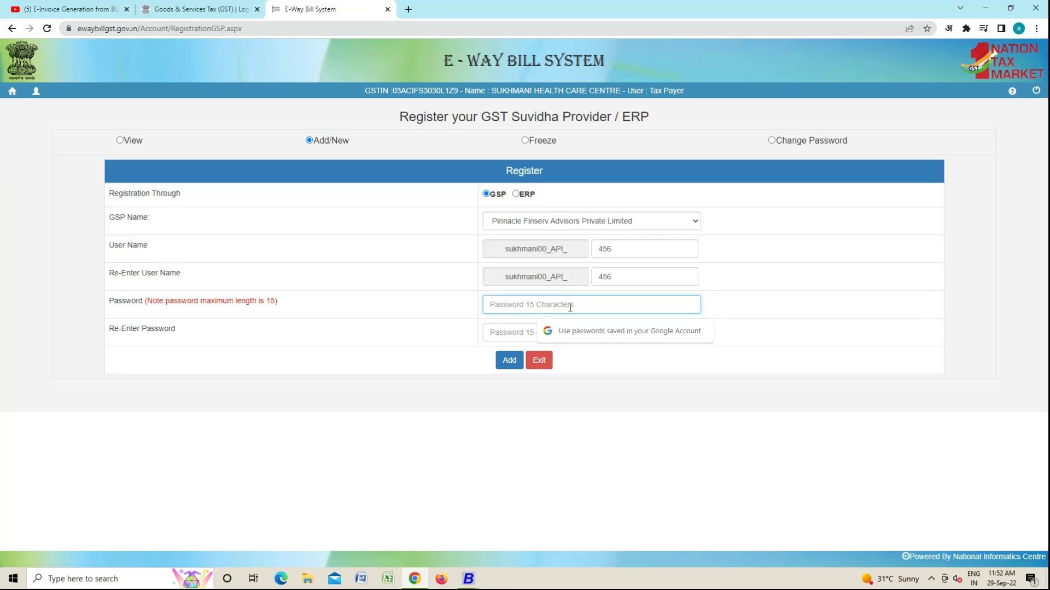
pyautogui.write('*')
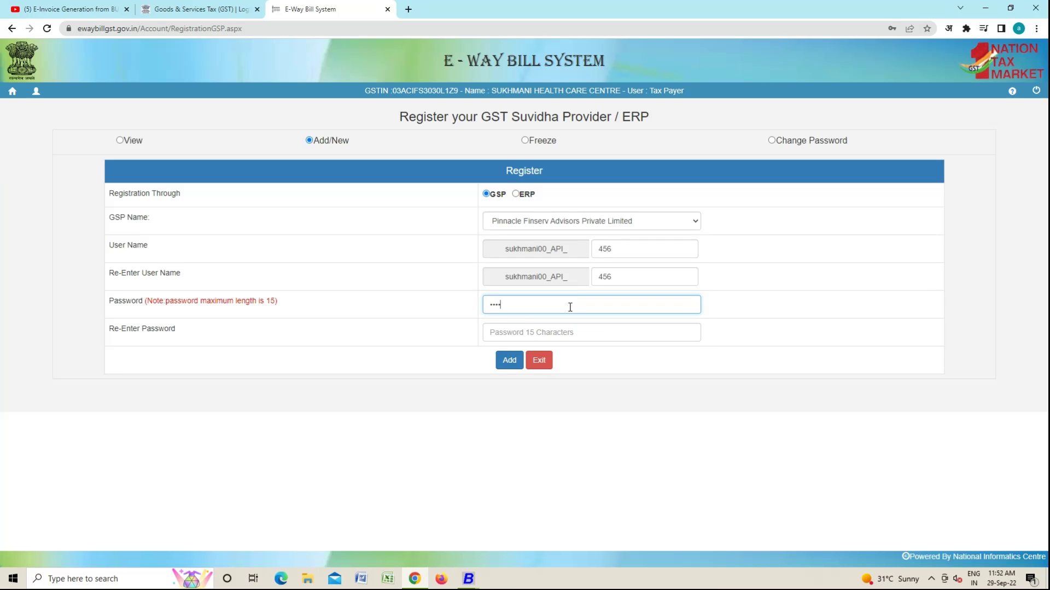
pyautogui.write('***********')
pyautogui.press('BackSpace')
pyautogui.press('BackSpace')
pyautogui.press('BackSpace')
pyautogui.press('BackSpace')
pyautogui.press('BackSpace')
pyautogui.press('BackSpace')
pyautogui.press('BackSpace')
pyautogui.press('BackSpace')
pyautogui.press('BackSpace')
pyautogui.press('BackSpace')
pyautogui.press('BackSpace')
pyautogui.write('*')
pyautogui.click(556, 330)
pyautogui.write('*')
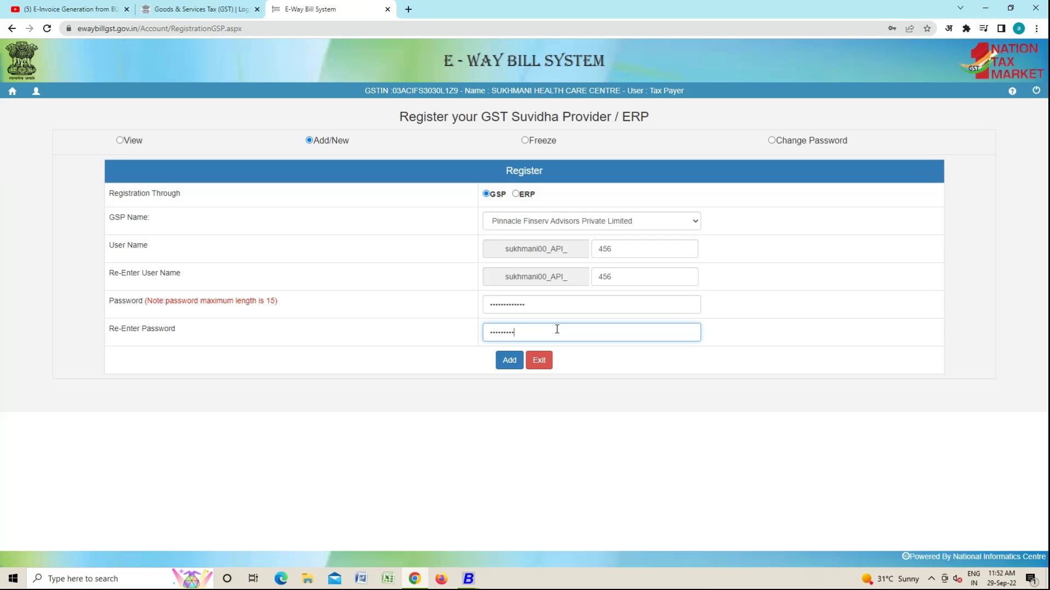
pyautogui.write('************')
pyautogui.click(510, 361)
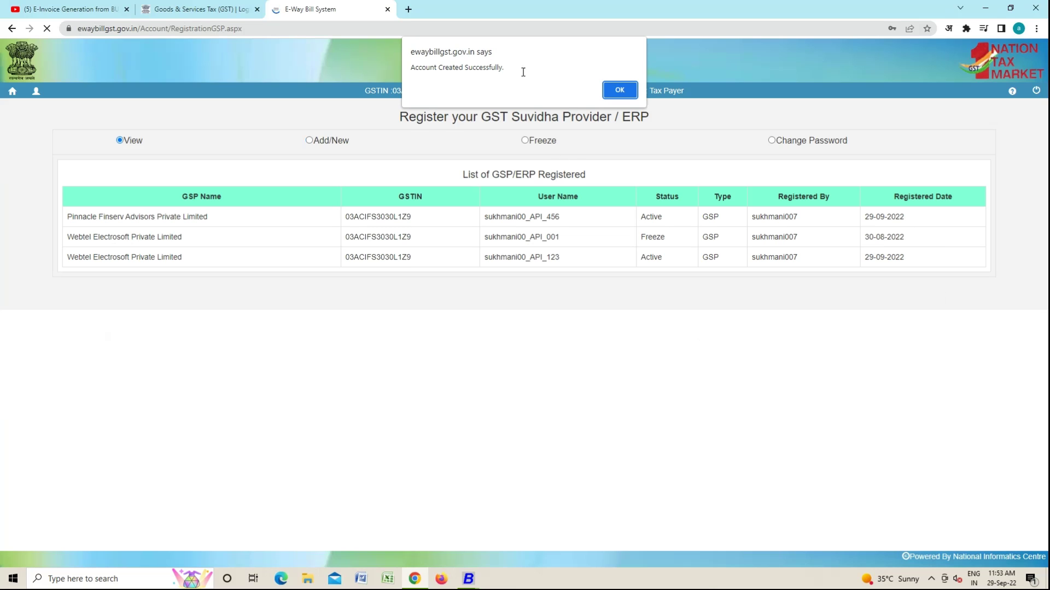
pyautogui.click(615, 90)
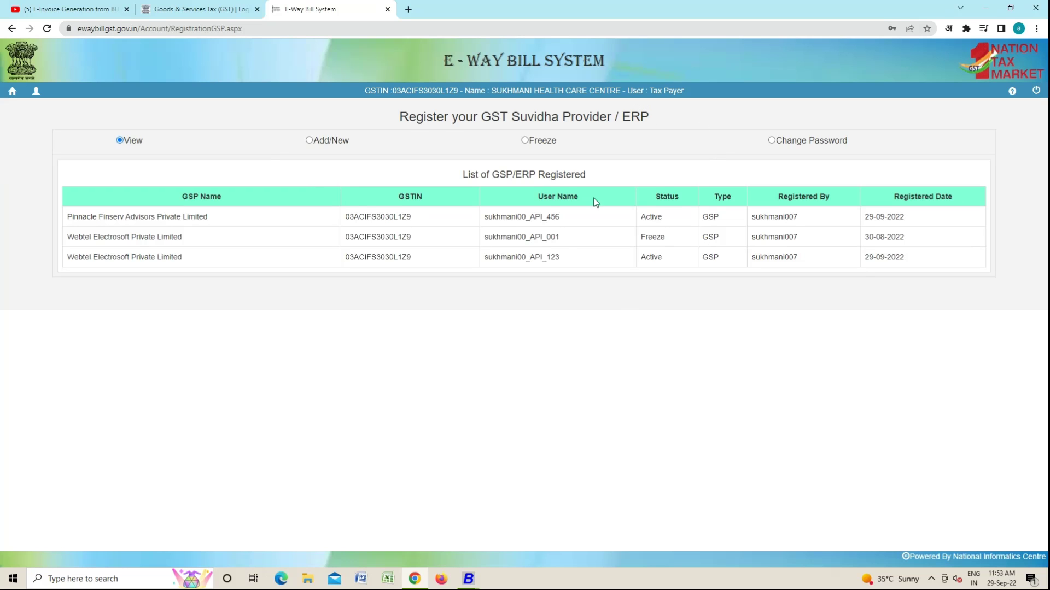
# - Switch back to Busy 21 and open Administration > Configuration > Features / Options
pyautogui.moveTo(468, 578)
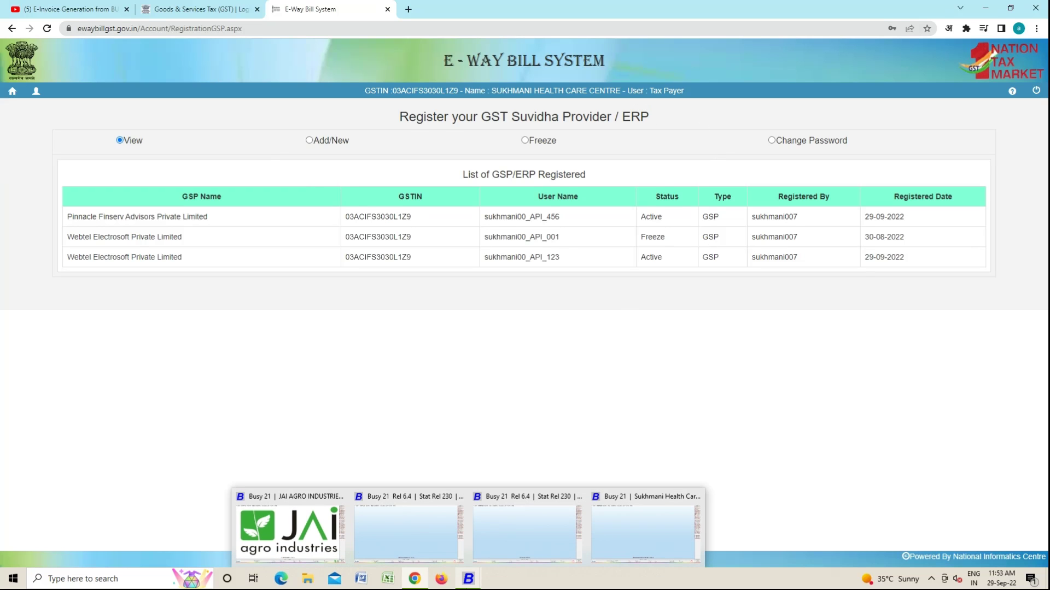
pyautogui.click(699, 529)
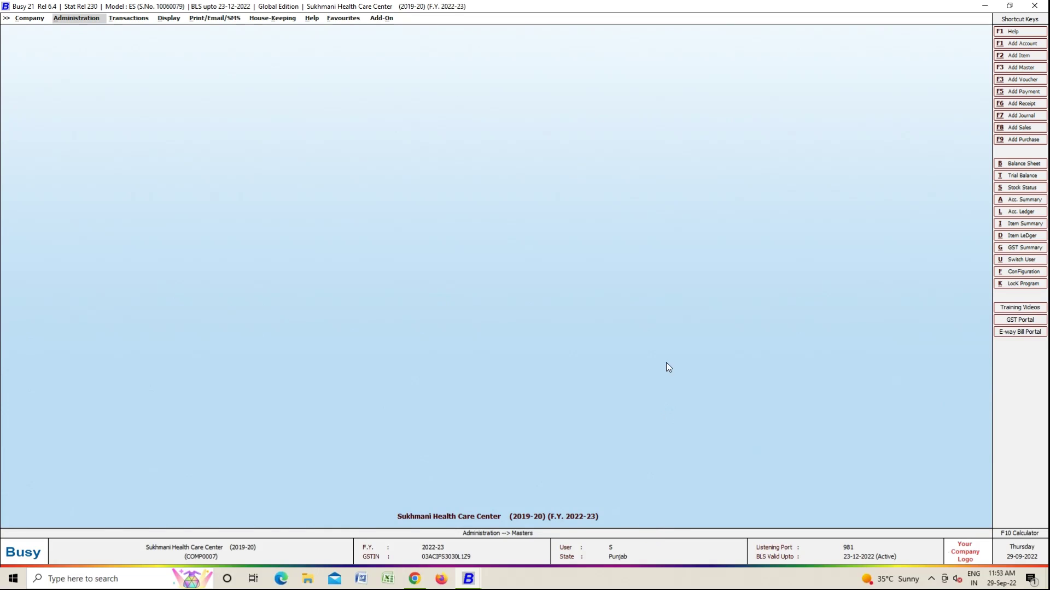
pyautogui.click(64, 23)
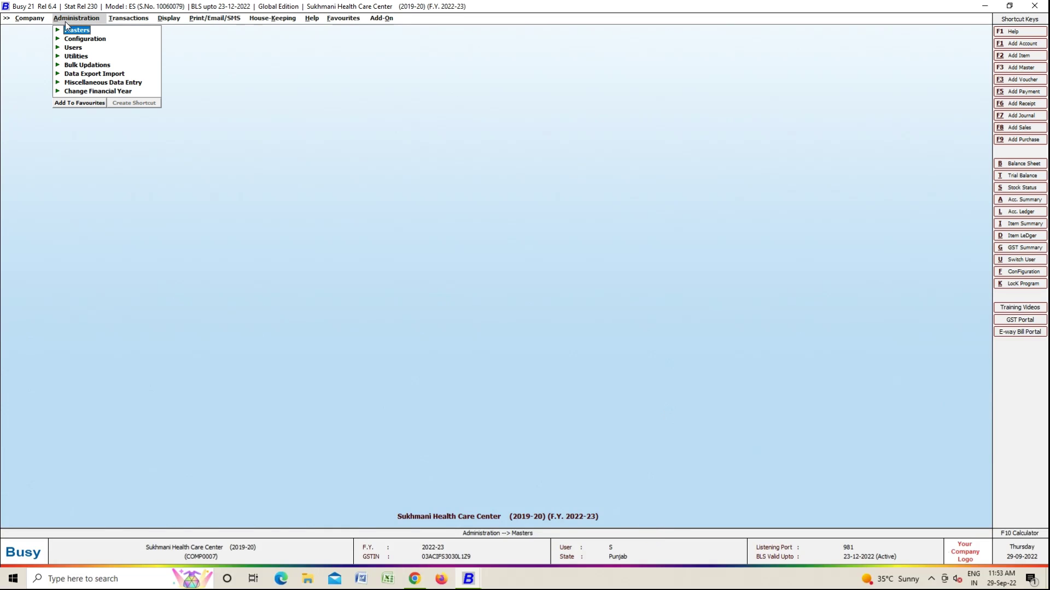
pyautogui.click(85, 41)
pyautogui.doubleClick(132, 42)
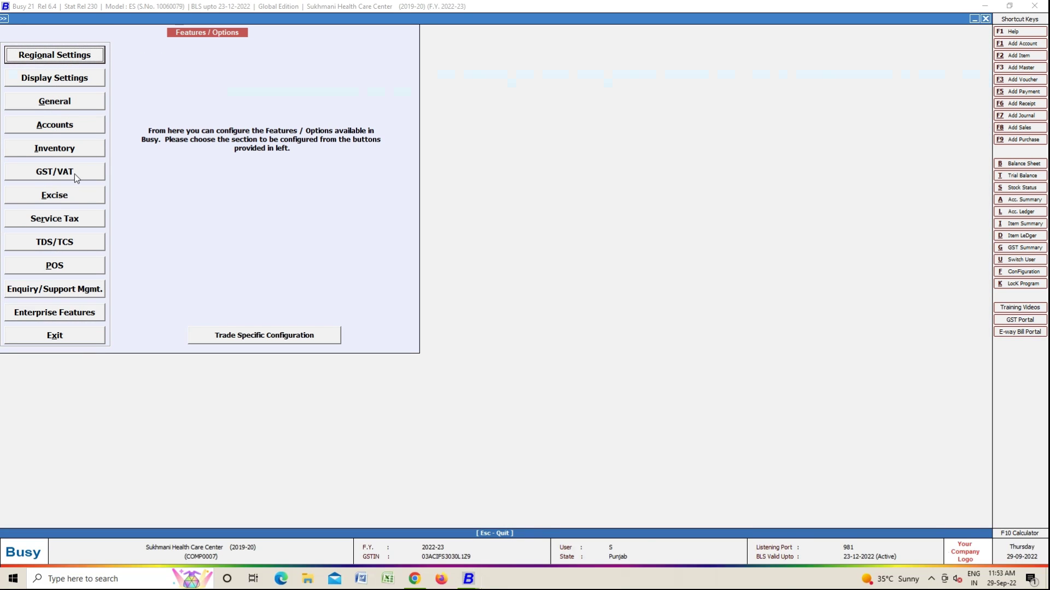
# - Set E-Way Bill Required to Y in the GST/VAT settings and bring up its configuration details
pyautogui.click(74, 173)
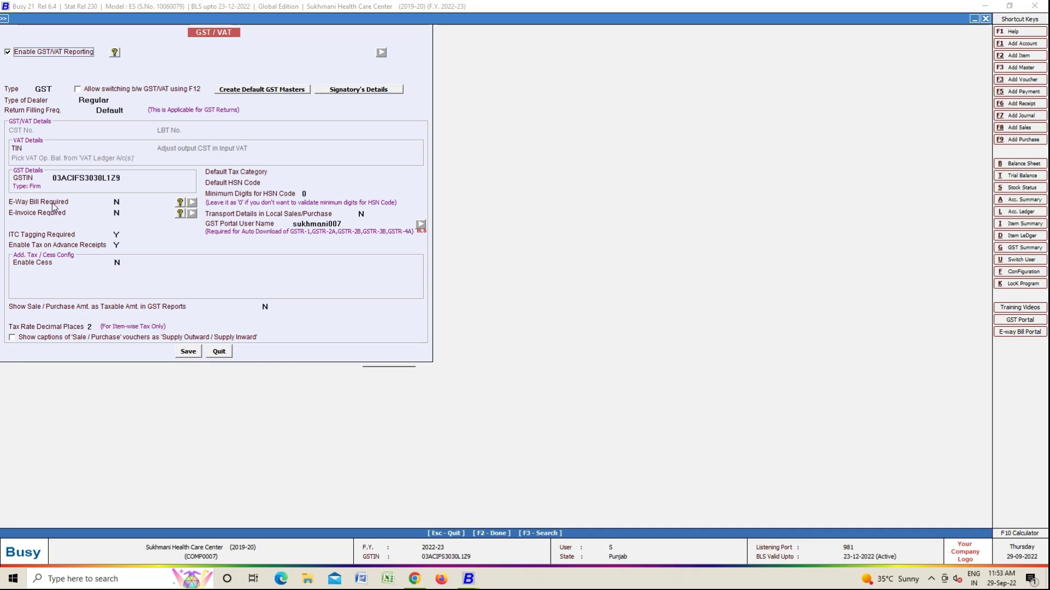
pyautogui.click(117, 202)
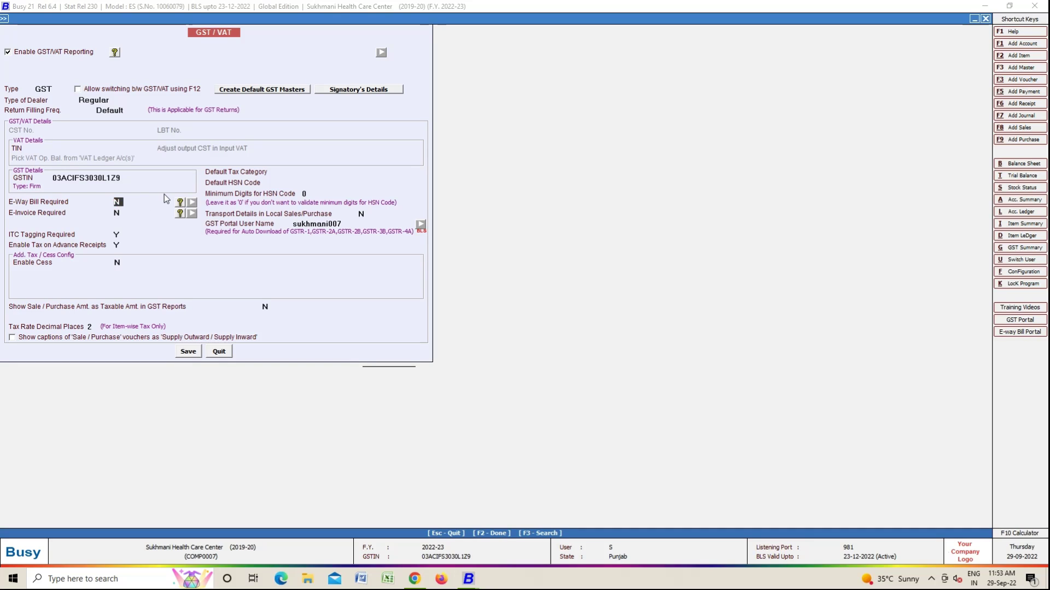
pyautogui.write('Y')
pyautogui.press('Return')
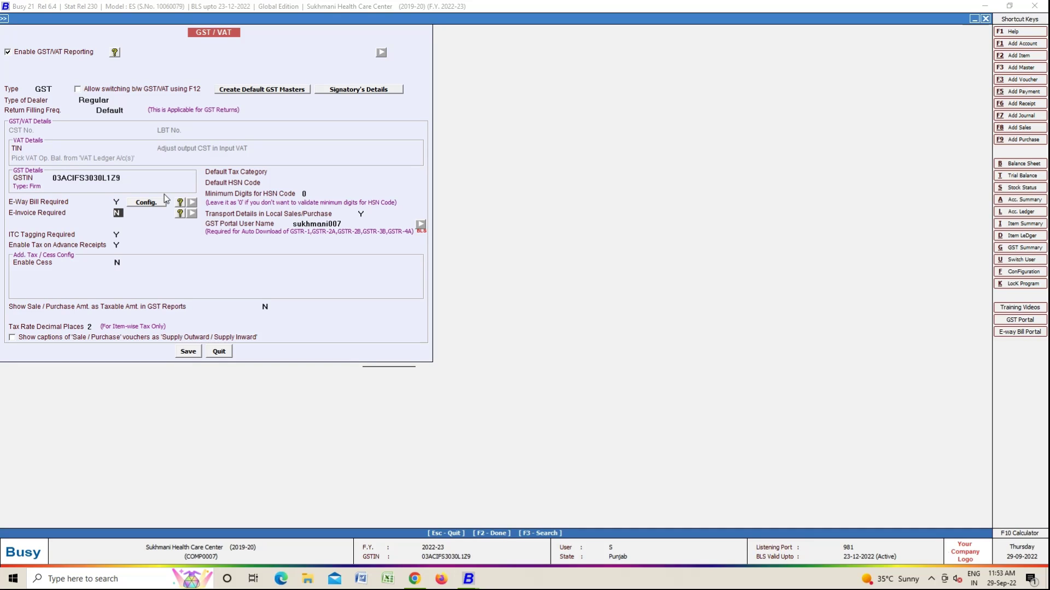
pyautogui.click(156, 204)
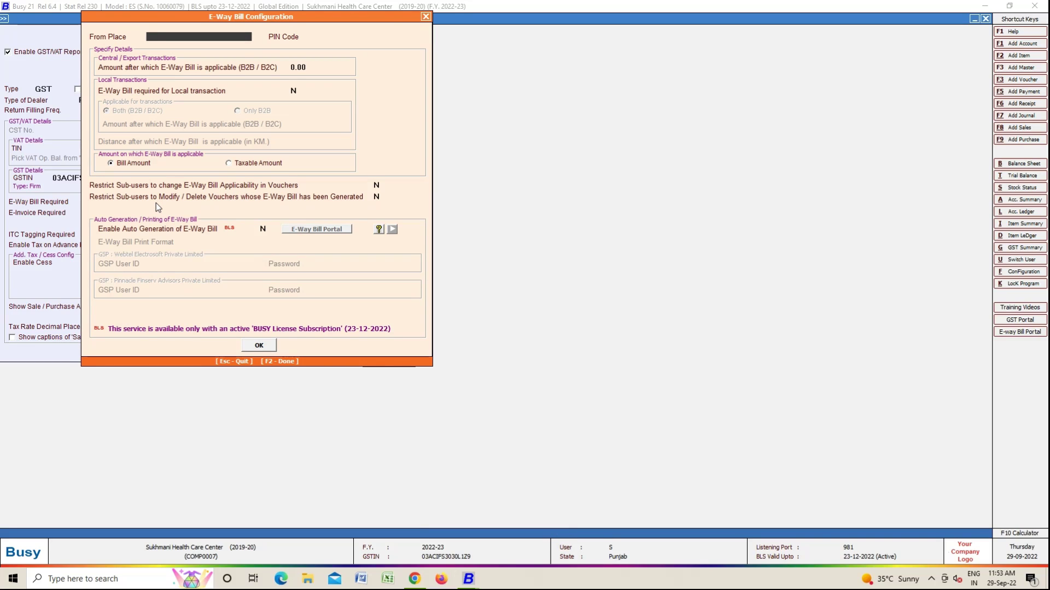
# - Enter From Place Bathinda, PIN Code 151001, and set Enable Auto Generation of E-Way Bill to Y
pyautogui.write('Bathinda')
pyautogui.press('Return')
pyautogui.write('151001')
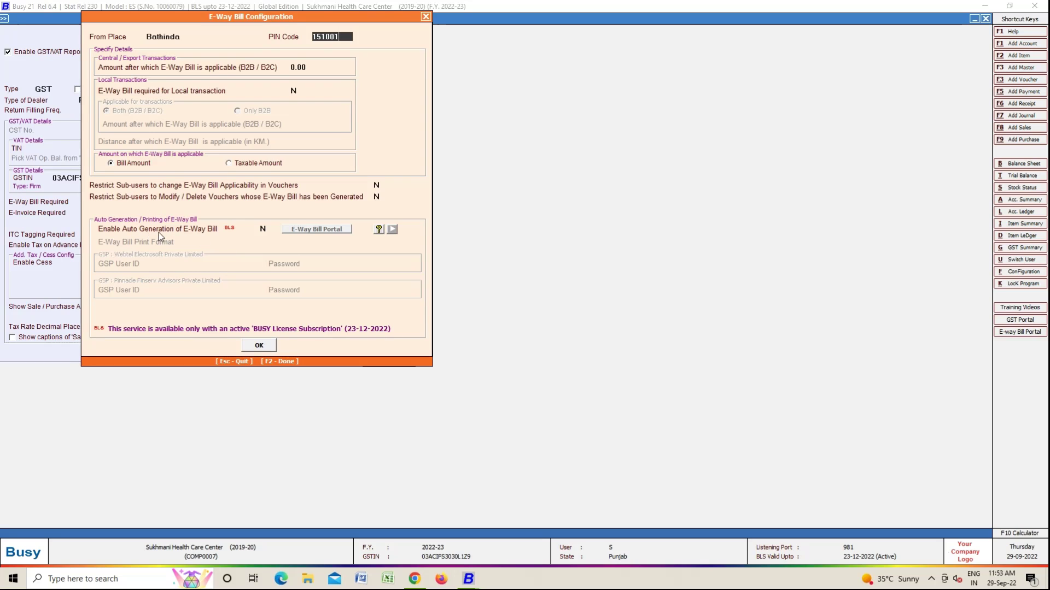
pyautogui.click(264, 230)
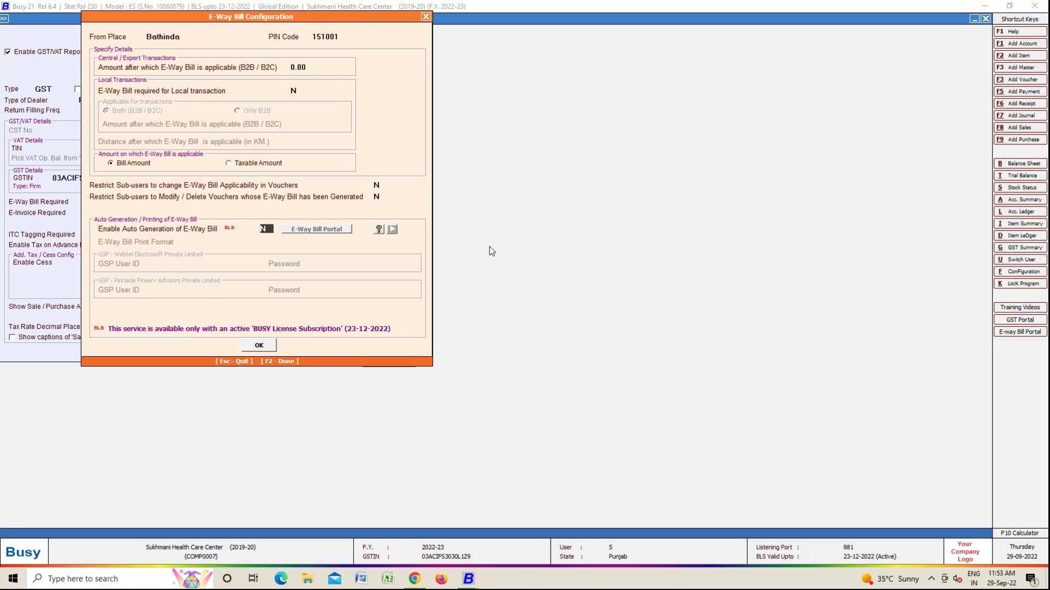
pyautogui.write('Y')
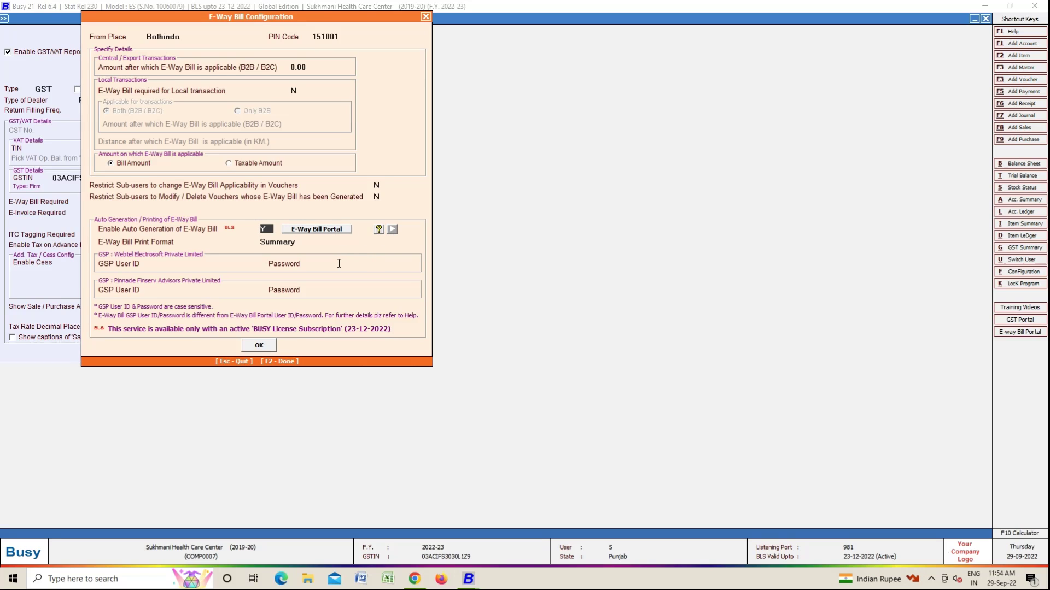
# - Keep Print Format Summary and enter the Webtel GSP user ID and password
pyautogui.press('Return')
pyautogui.press('Return')
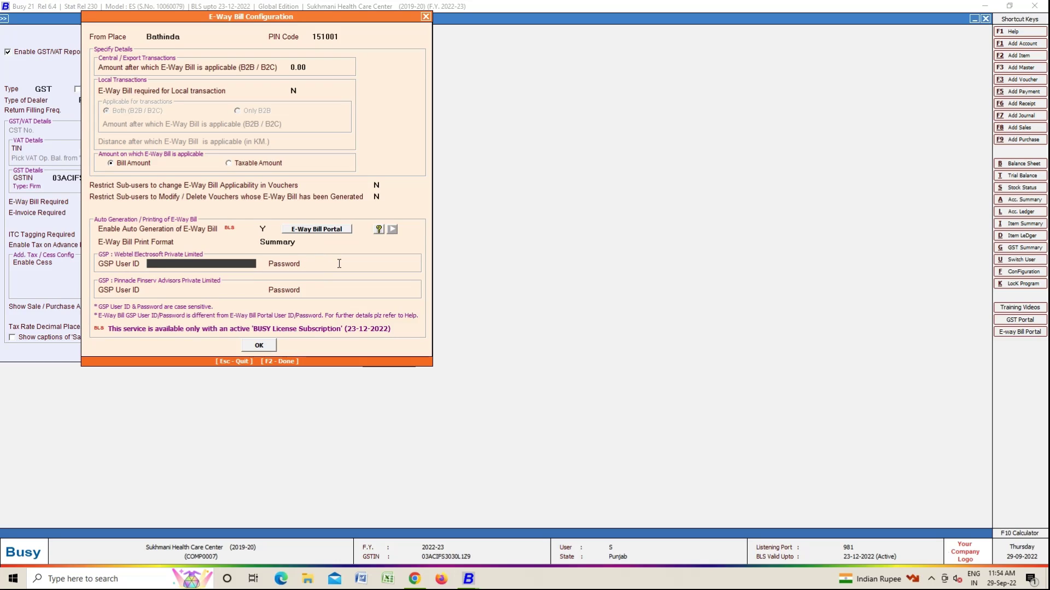
pyautogui.write('sukhmani00_API_123')
pyautogui.press('Return')
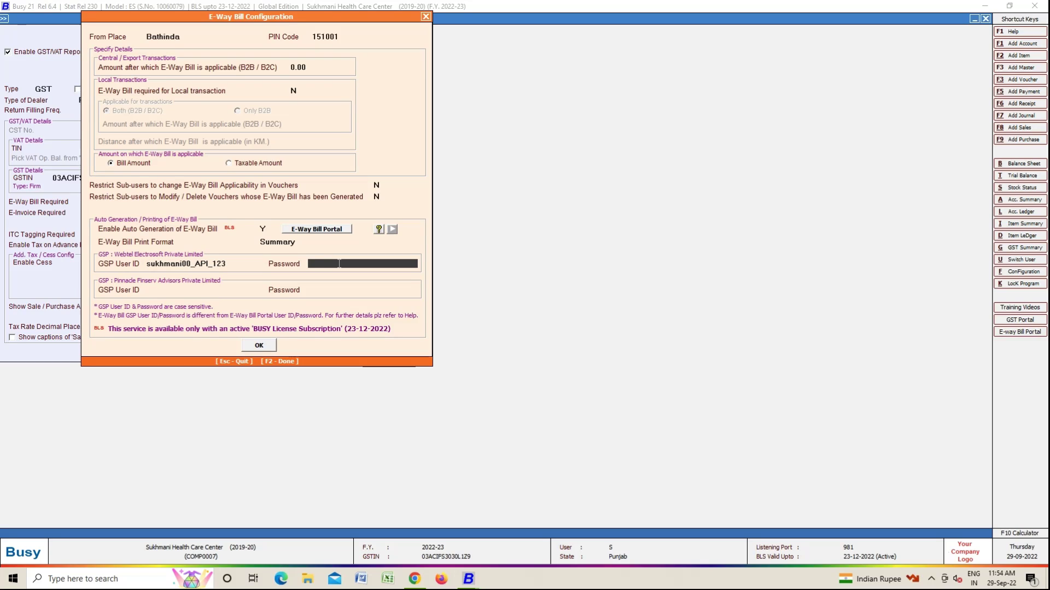
# - Enter the Pinnacle GSP login details and accept the e-way bill configuration
pyautogui.click(320, 291)
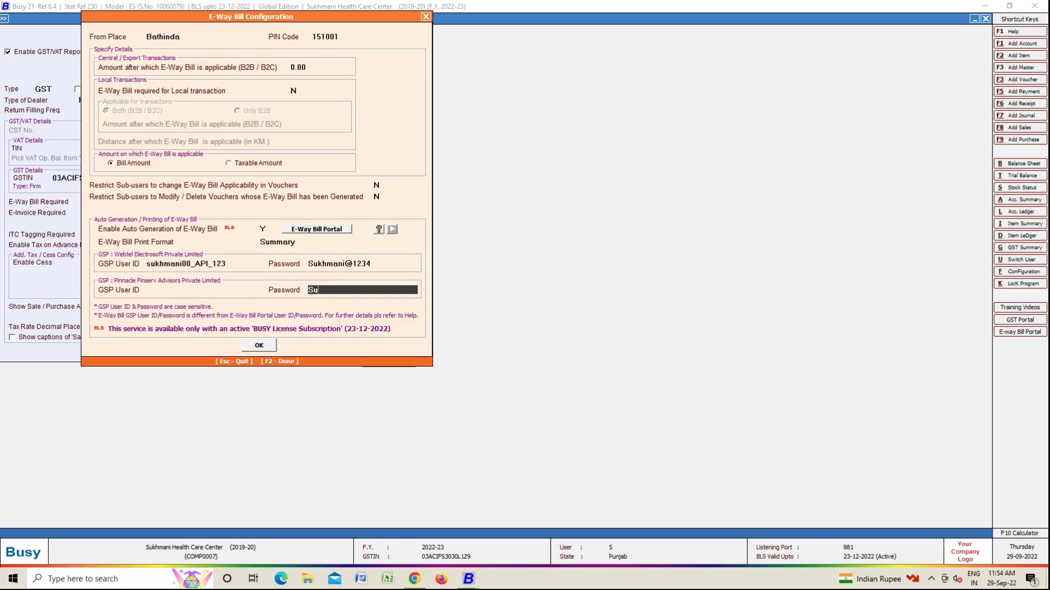
pyautogui.press('BackSpace')
pyautogui.press('BackSpace')
pyautogui.press('BackSpace')
pyautogui.press('BackSpace')
pyautogui.press('BackSpace')
pyautogui.press('BackSpace')
pyautogui.press('BackSpace')
pyautogui.press('BackSpace')
pyautogui.press('BackSpace')
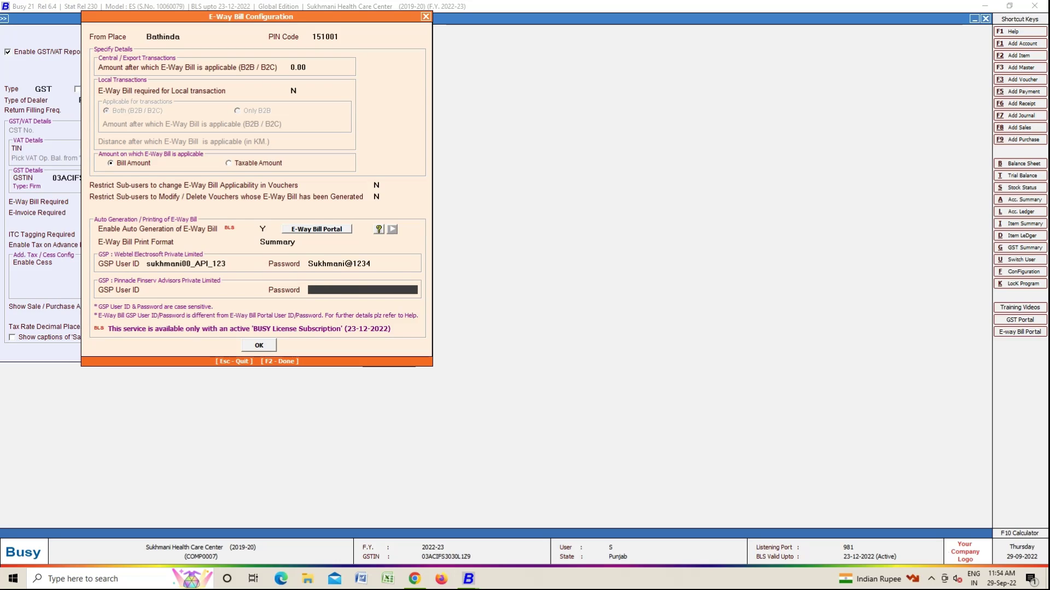
pyautogui.click(159, 290)
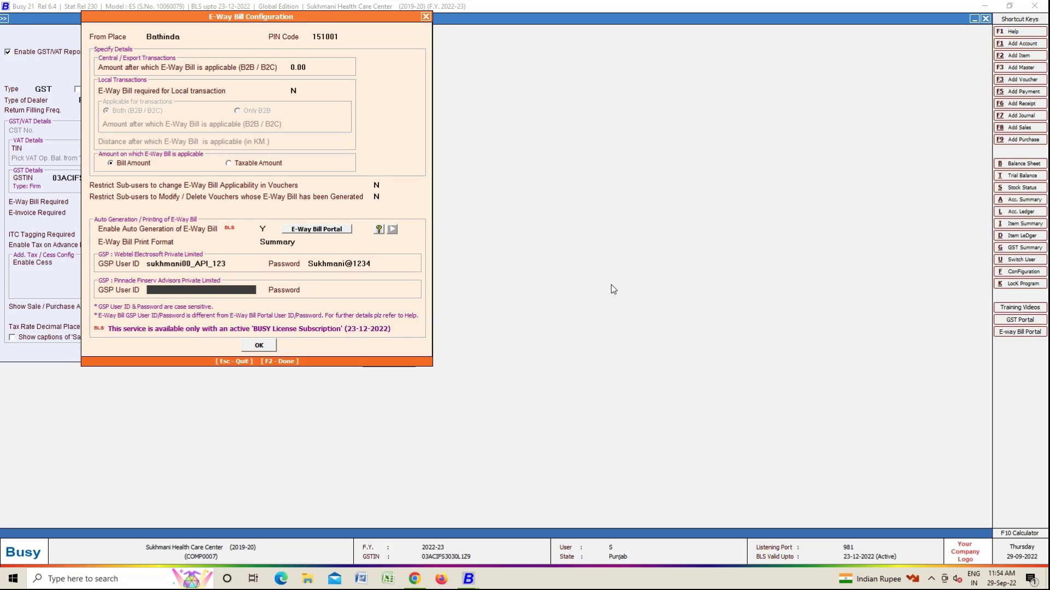
pyautogui.write('sukhm,ani')
pyautogui.press('BackSpace')
pyautogui.press('BackSpace')
pyautogui.press('BackSpace')
pyautogui.press('BackSpace')
pyautogui.write('ani00_API_456')
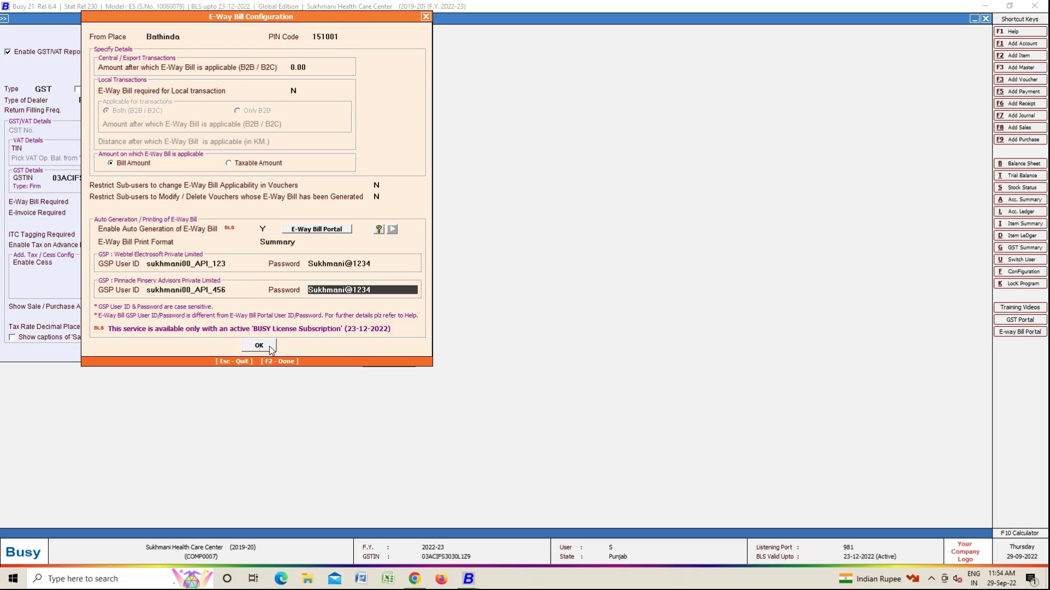
pyautogui.click(271, 349)
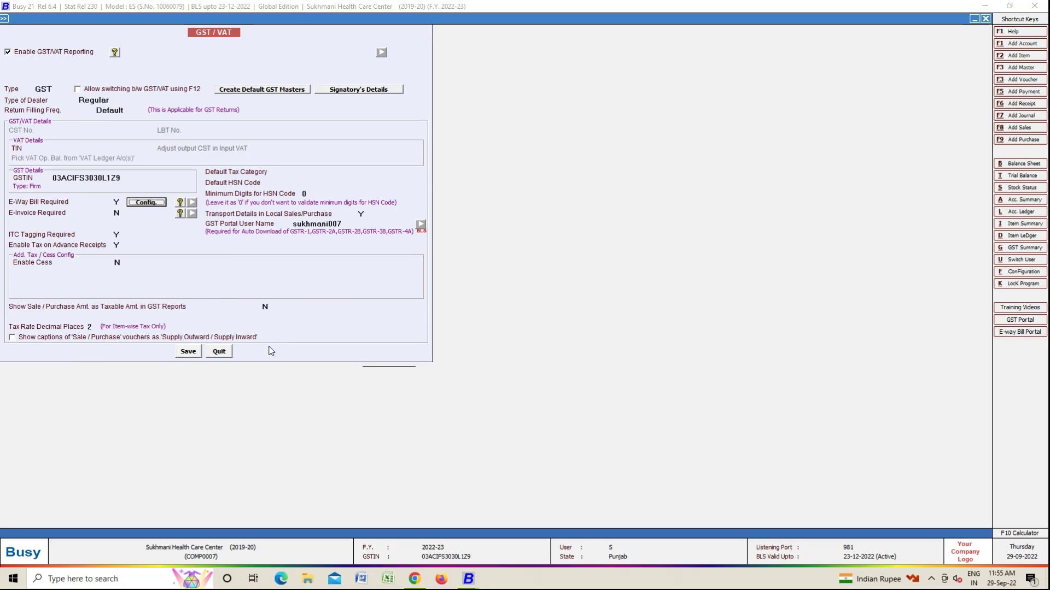
# - Save the GST/VAT settings and bring up the Pcs. unit master for modification
pyautogui.click(188, 353)
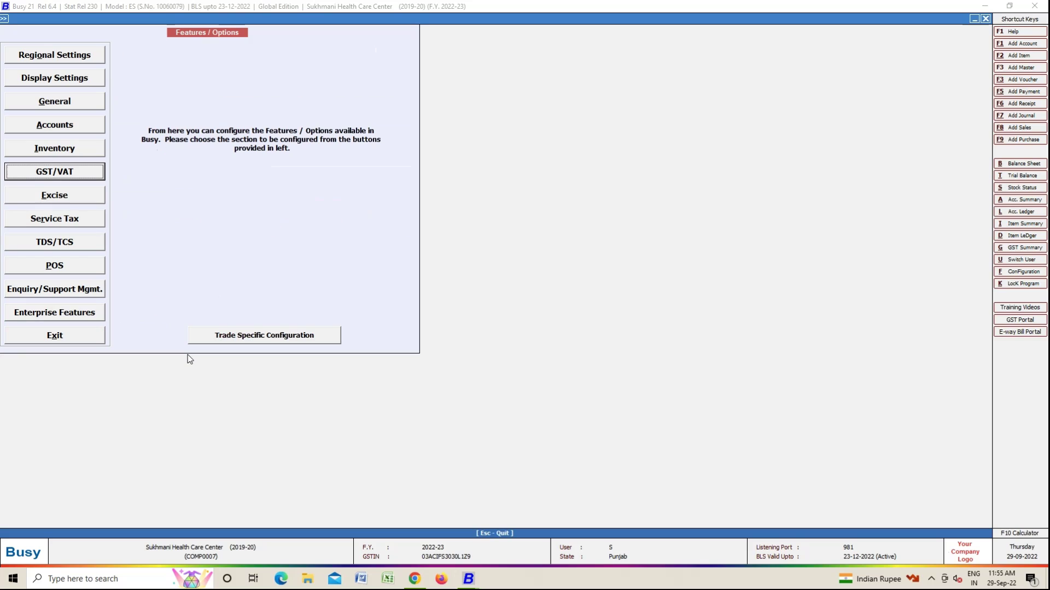
pyautogui.click(100, 333)
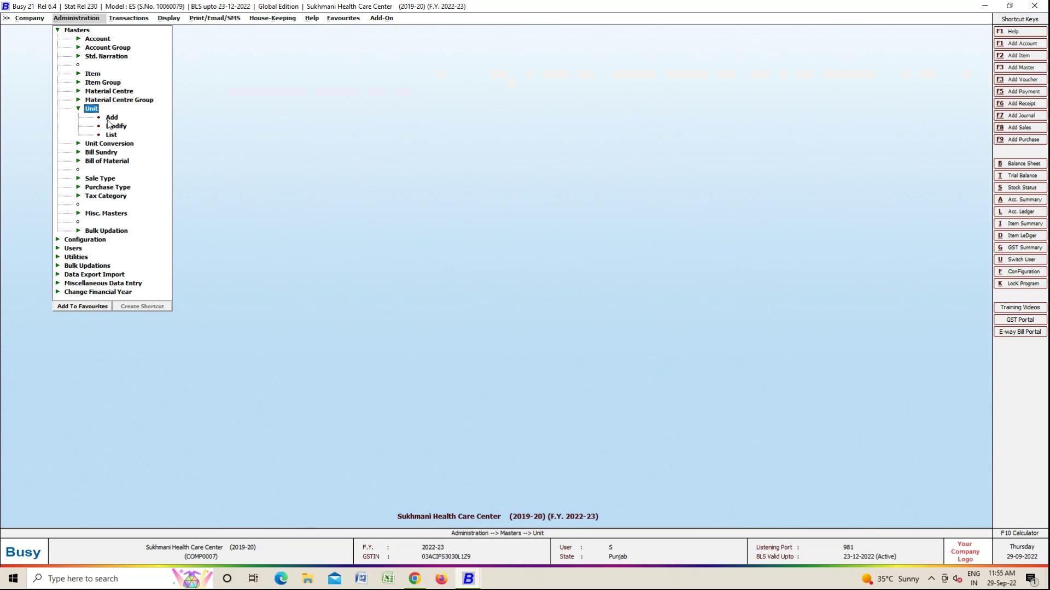
pyautogui.click(120, 128)
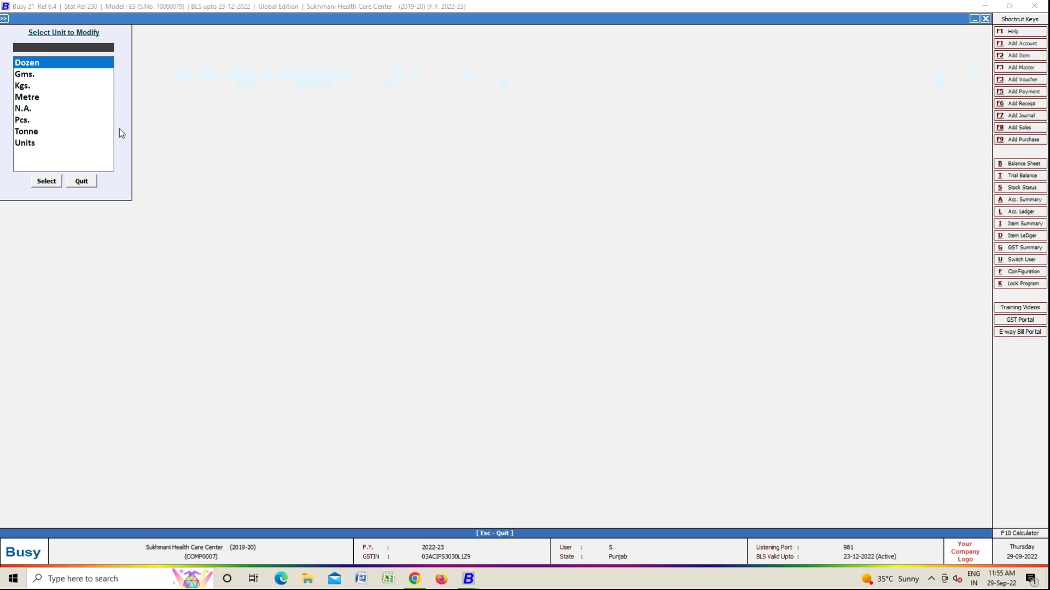
pyautogui.write('pcs')
pyautogui.press('Return')
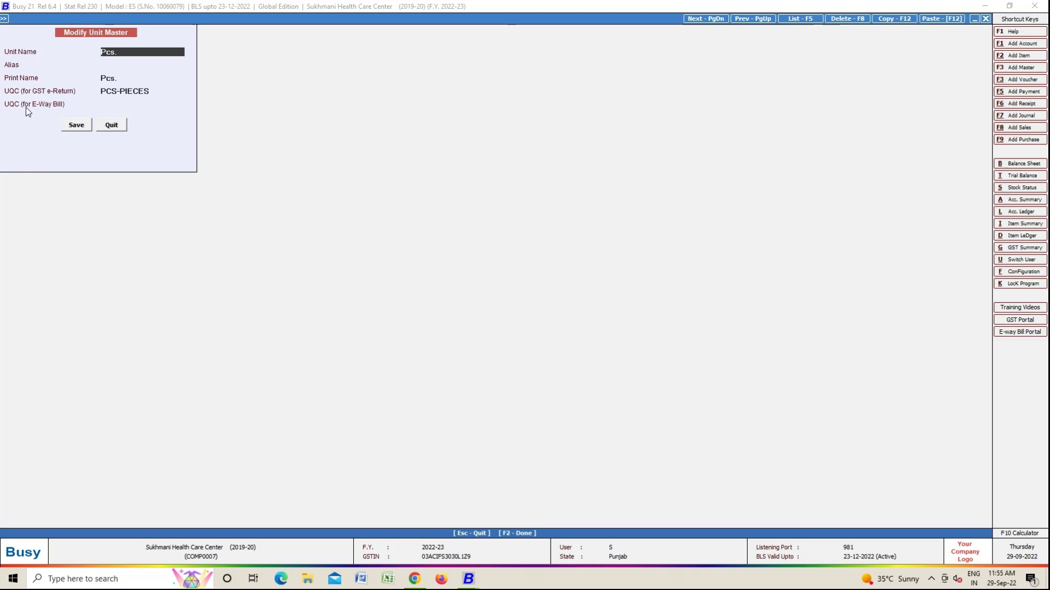
# - Set the Pcs. unit's E-Way Bill UQC to PIECES and save the unit
pyautogui.click(113, 105)
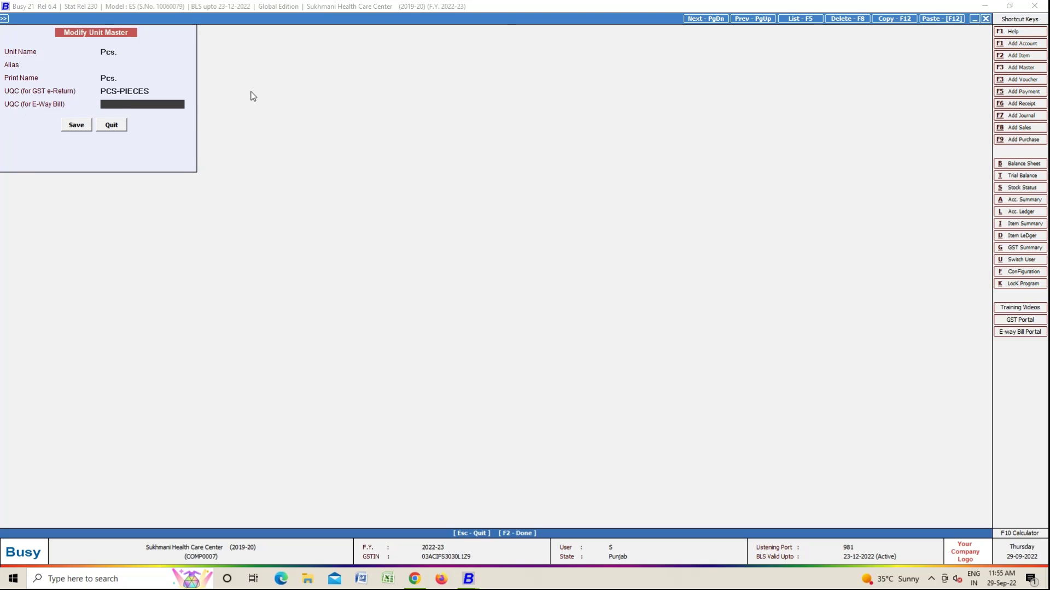
pyautogui.write('p')
pyautogui.press('Down')
pyautogui.press('Down')
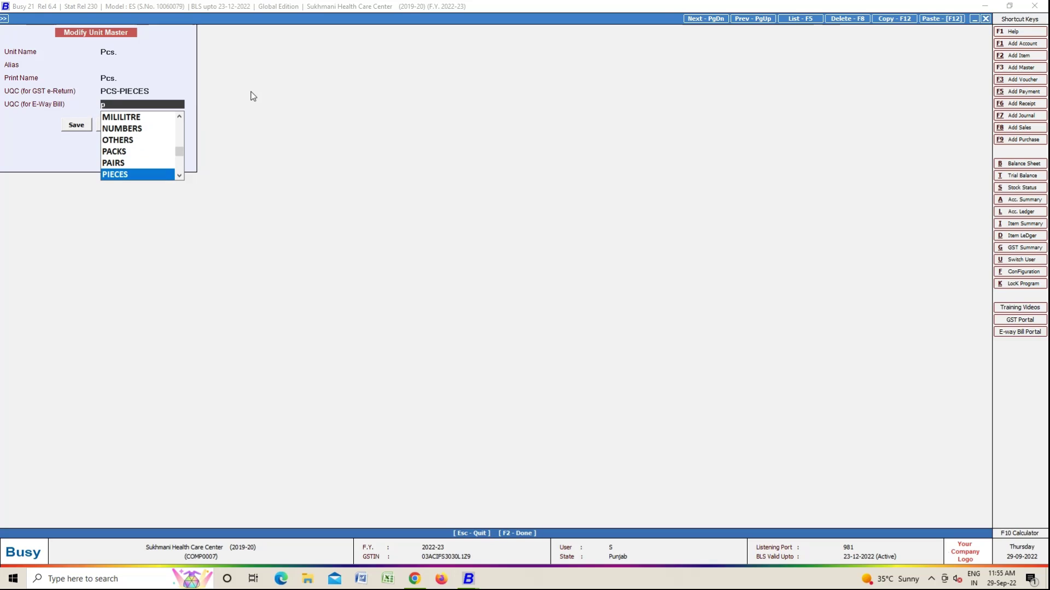
pyautogui.press('Down')
pyautogui.press('Down')
pyautogui.press('Down')
pyautogui.press('Down')
pyautogui.press('Down')
pyautogui.press('Down')
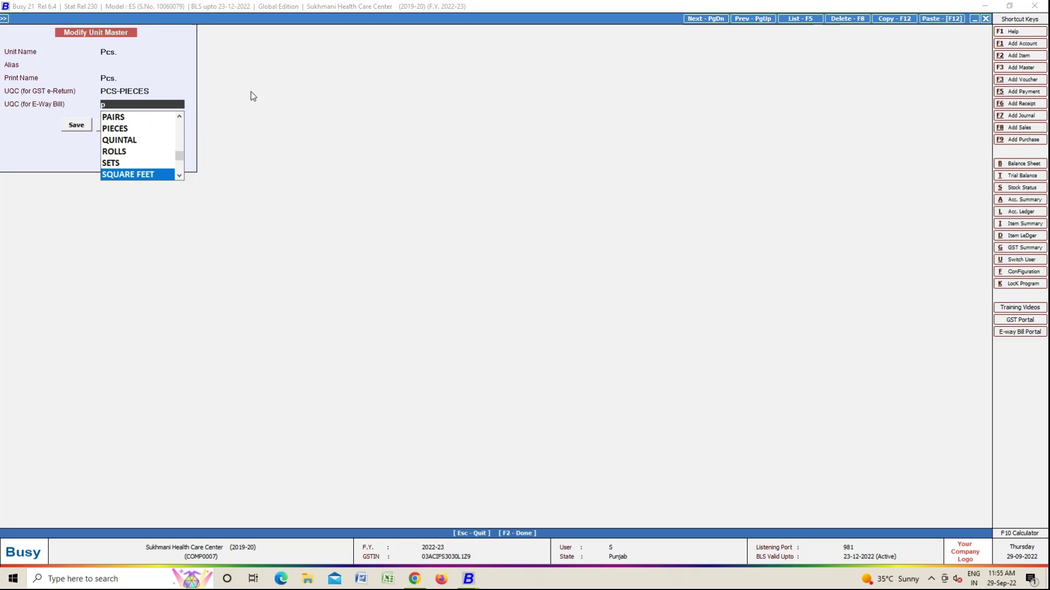
pyautogui.press('Down')
pyautogui.press('Down')
pyautogui.press('Down')
pyautogui.press('Down')
pyautogui.press('Down')
pyautogui.press('Down')
pyautogui.press('Down')
pyautogui.press('Down')
pyautogui.press('Up')
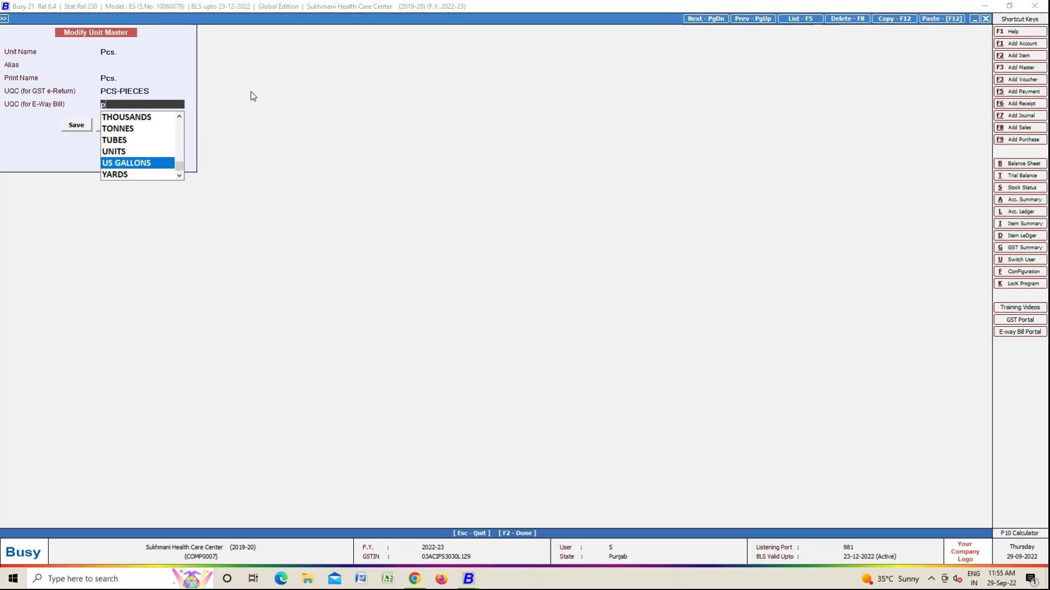
pyautogui.press('Up')
pyautogui.press('Up')
pyautogui.press('Up')
pyautogui.press('Up')
pyautogui.press('Up')
pyautogui.press('Up')
pyautogui.press('Up')
pyautogui.press('Up')
pyautogui.press('Up')
pyautogui.press('Up')
pyautogui.press('Up')
pyautogui.press('Up')
pyautogui.press('Up')
pyautogui.press('Up')
pyautogui.press('Up')
pyautogui.press('Up')
pyautogui.press('Up')
pyautogui.press('Up')
pyautogui.press('Up')
pyautogui.press('Up')
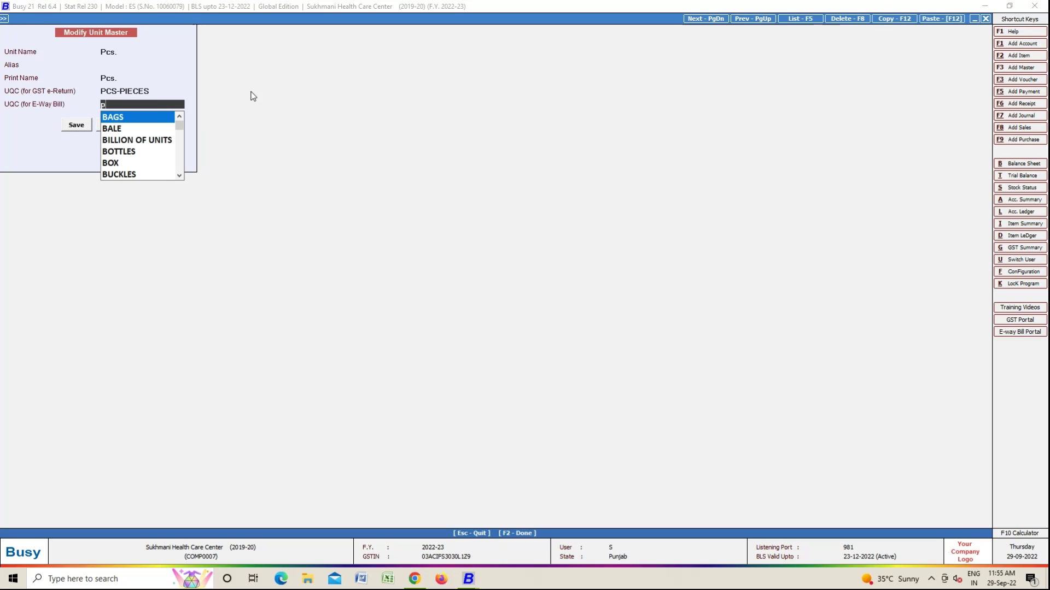
pyautogui.write('pi')
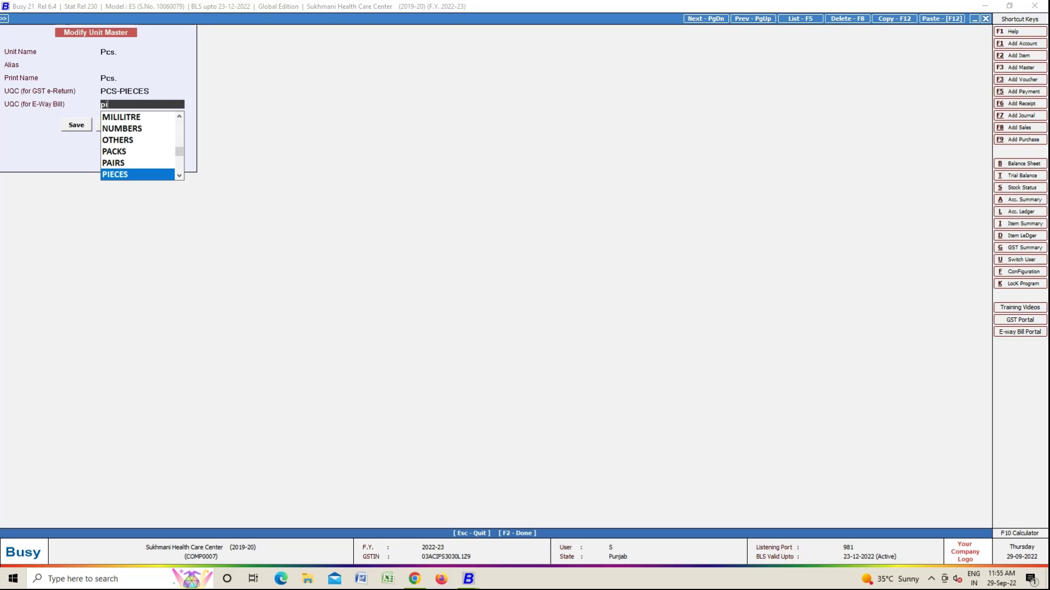
pyautogui.press('Return')
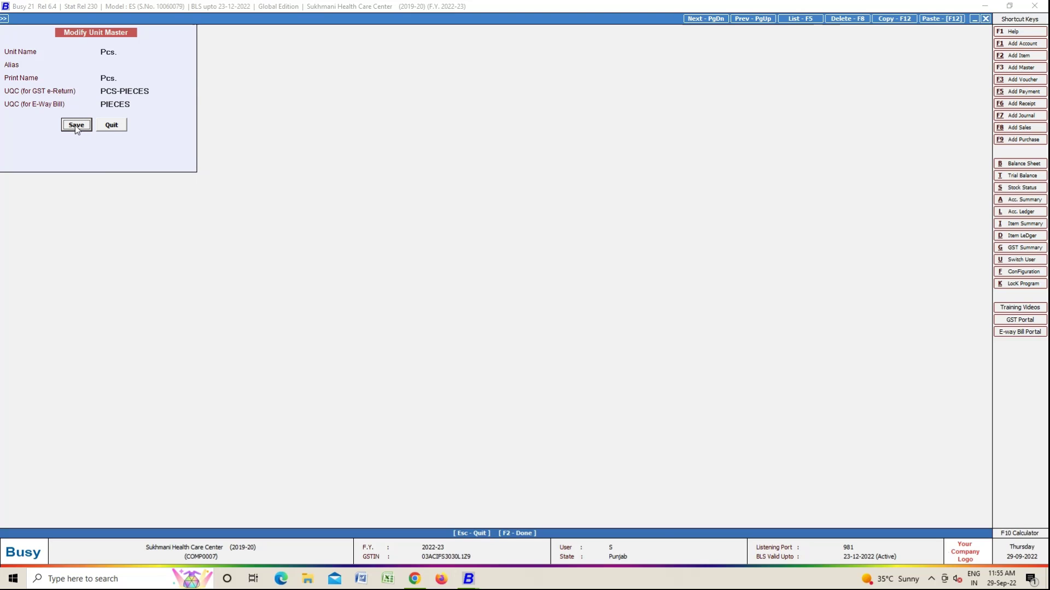
pyautogui.click(75, 125)
pyautogui.click(112, 108)
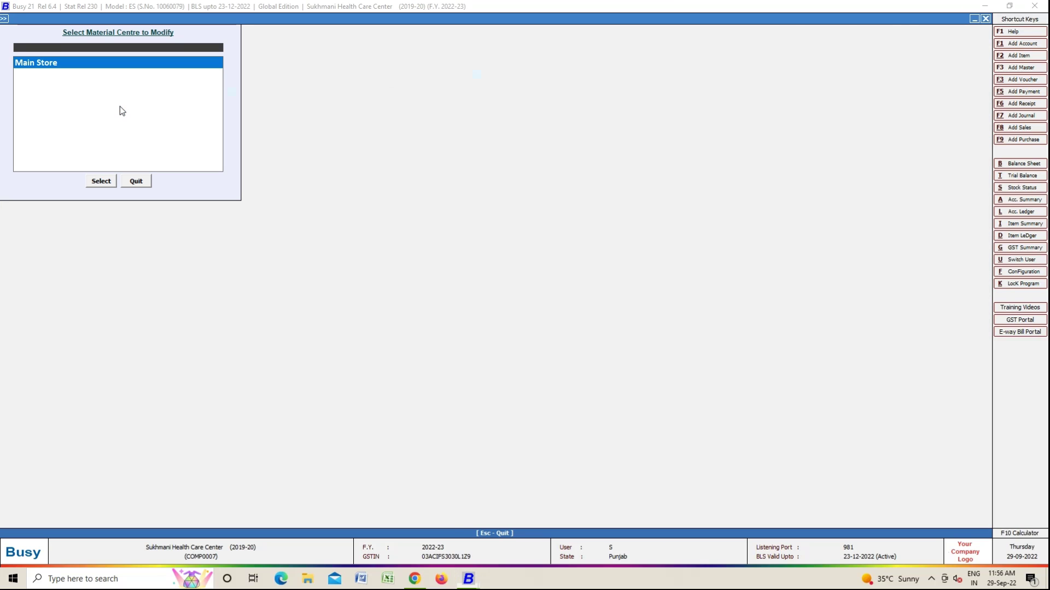
# - Add commas to Main Store's address lines and correct 'Punjba' to 'Punjab'
pyautogui.press('Return')
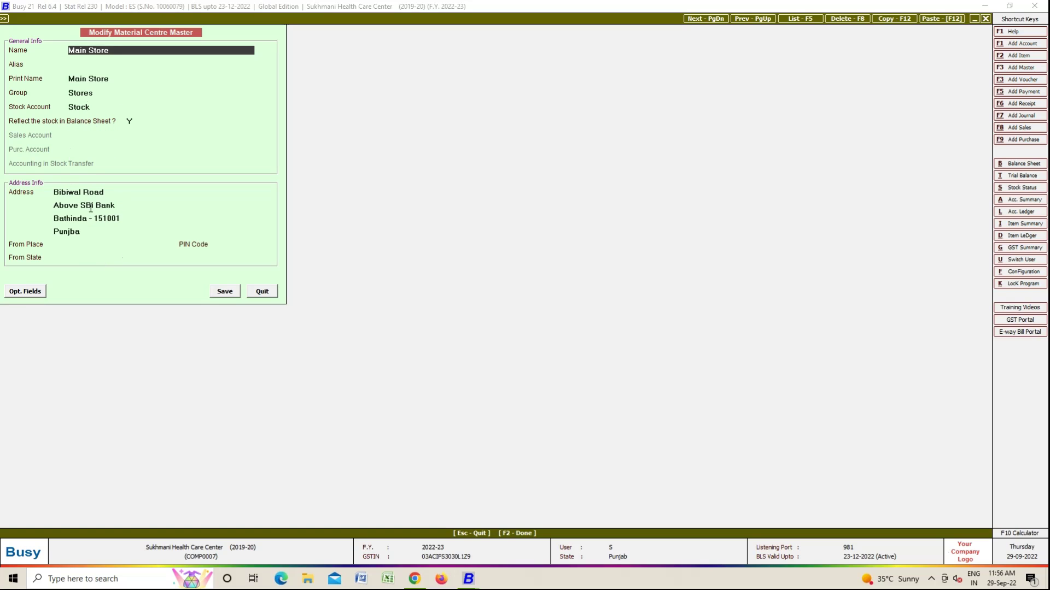
pyautogui.click(106, 192)
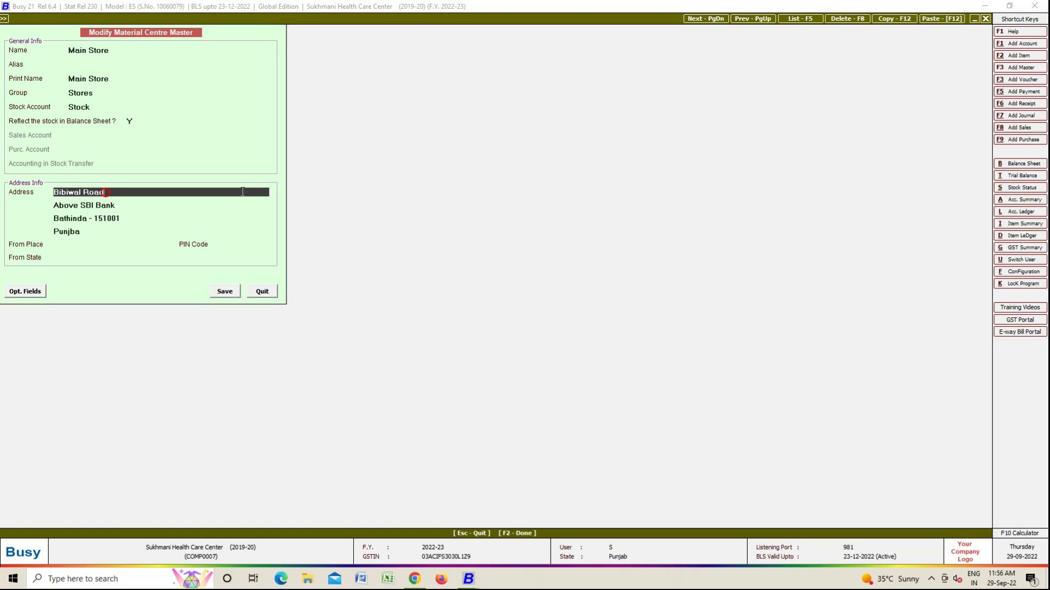
pyautogui.write(',')
pyautogui.click(115, 206)
pyautogui.write(',')
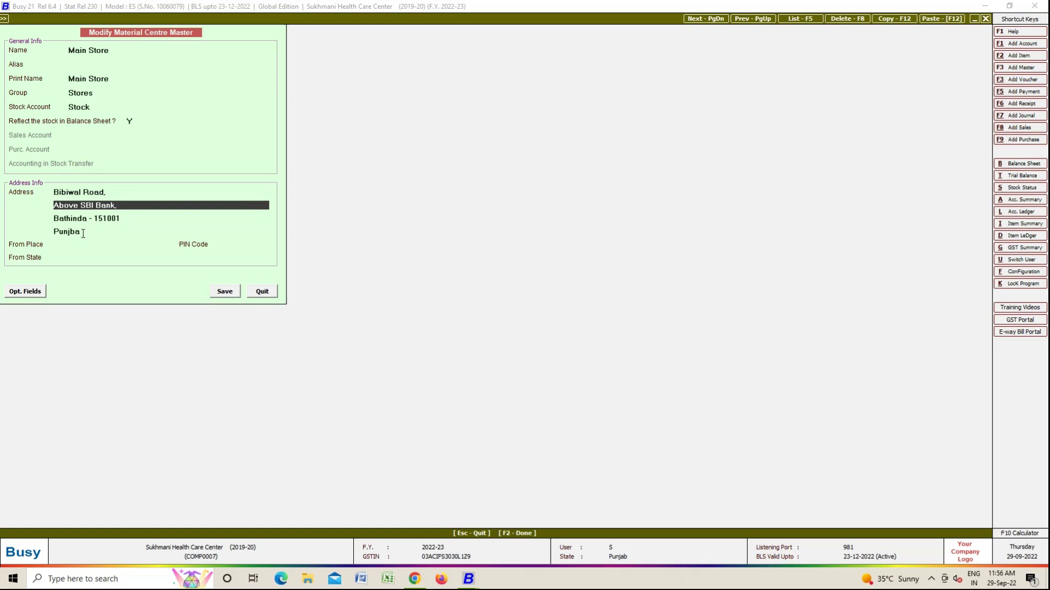
pyautogui.click(86, 231)
pyautogui.press('BackSpace')
pyautogui.press('BackSpace')
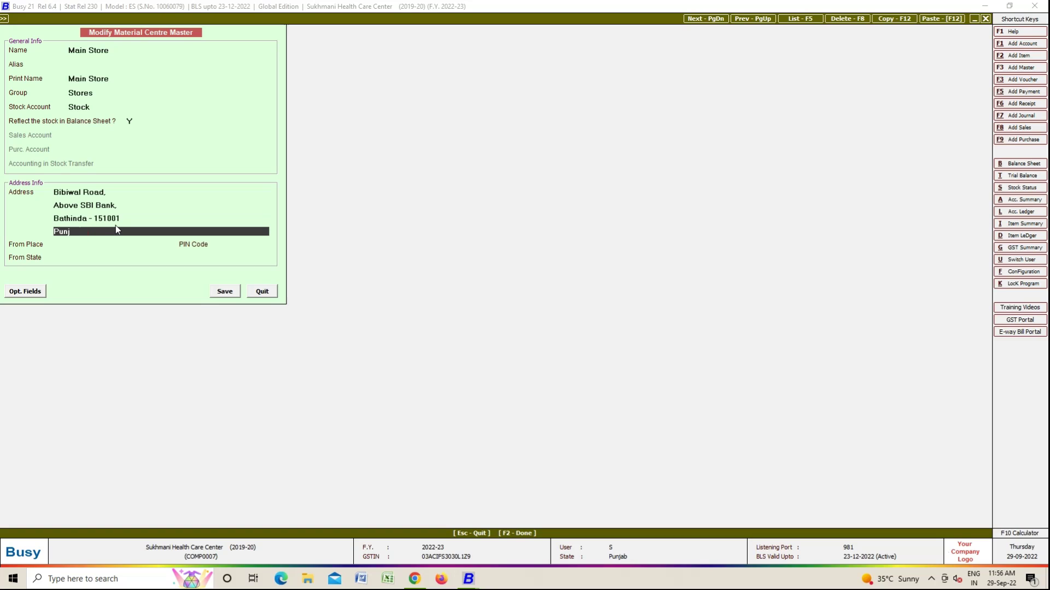
pyautogui.write('ab')
# - Enter From Place Bathinda, PIN 151001 and From State Punjab, then save Main Store
pyautogui.press('Return')
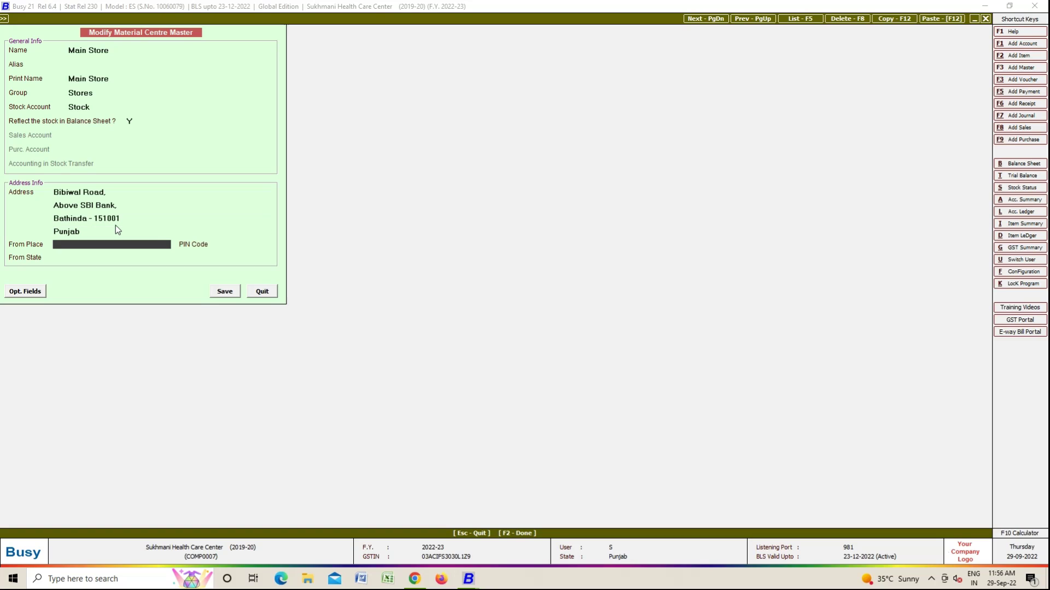
pyautogui.write('Bathinda')
pyautogui.press('Return')
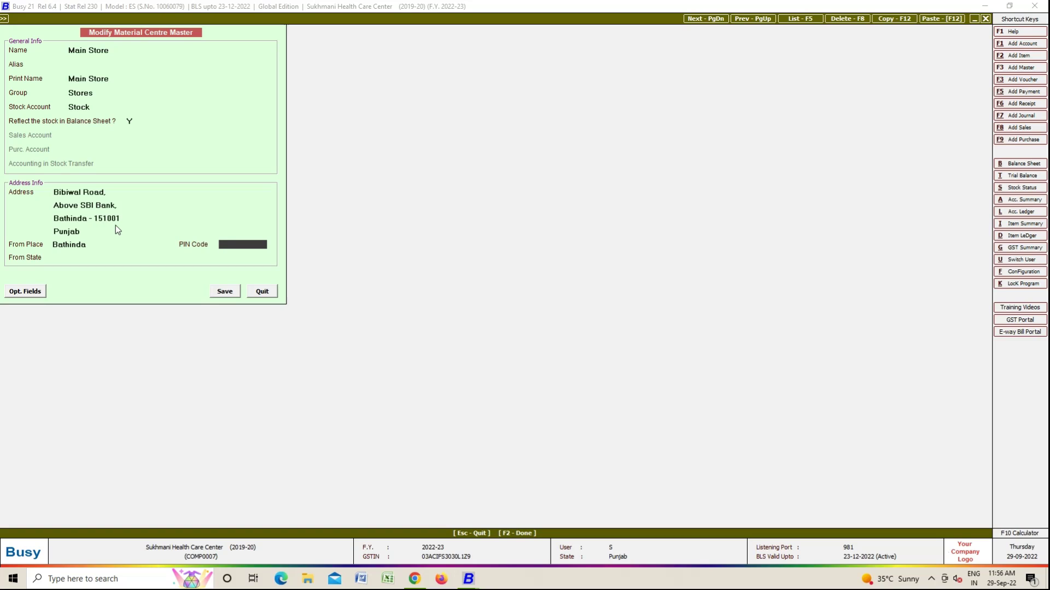
pyautogui.write('151001')
pyautogui.press('Return')
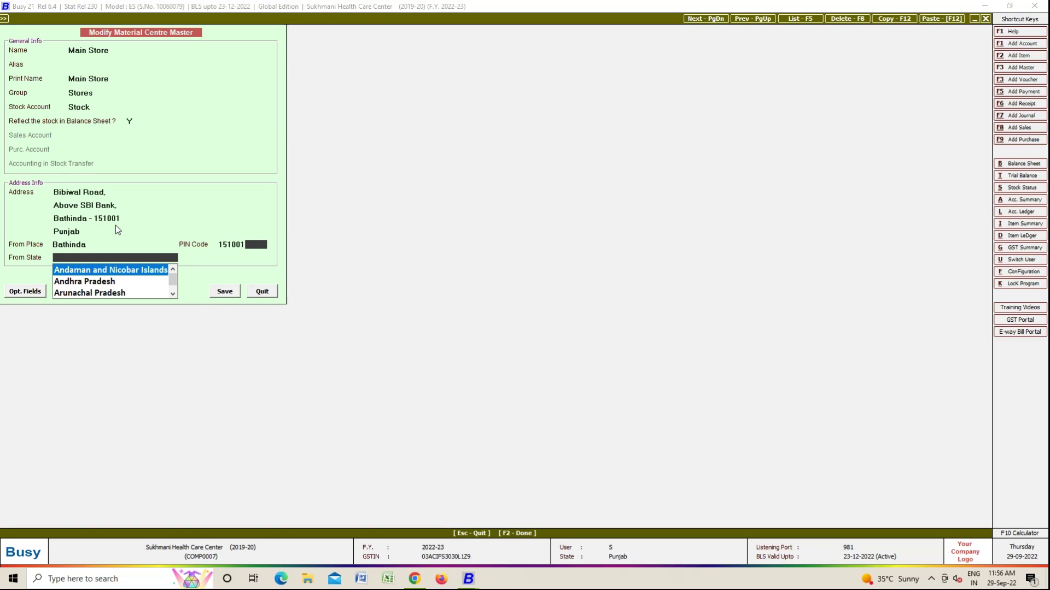
pyautogui.write('punj')
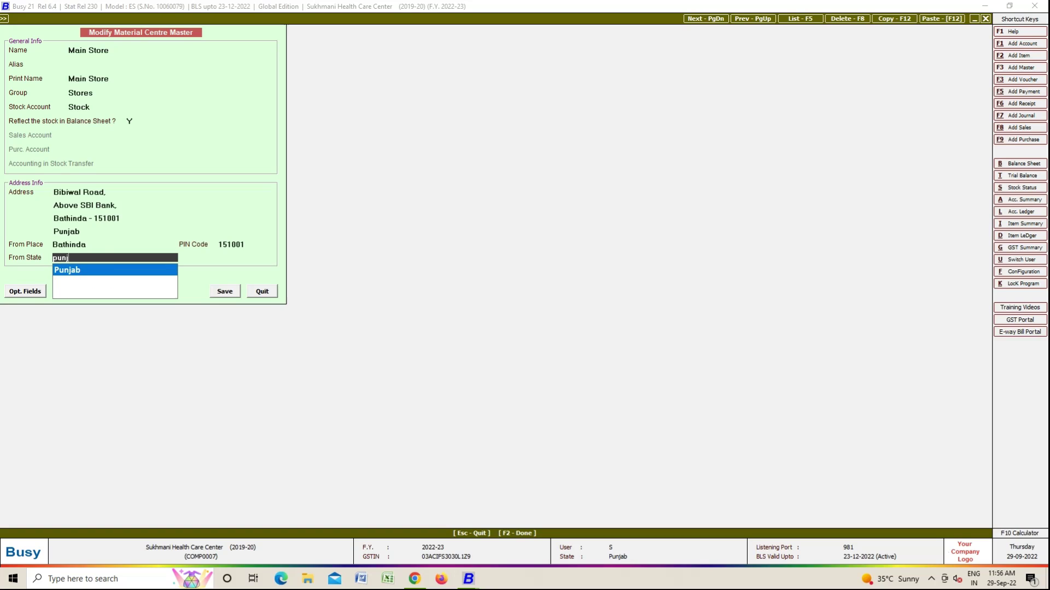
pyautogui.press('Return')
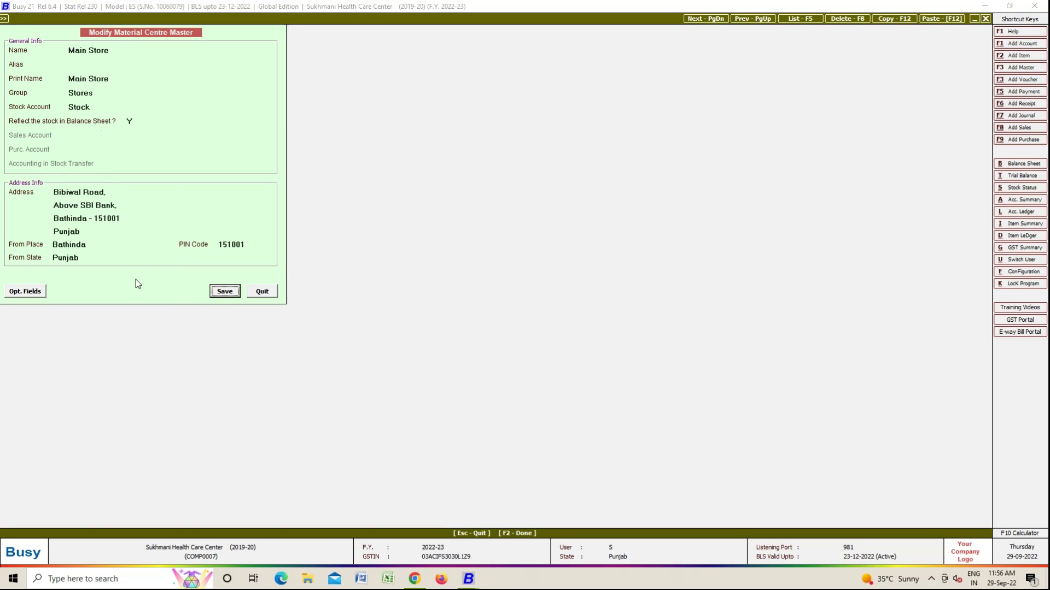
pyautogui.click(227, 291)
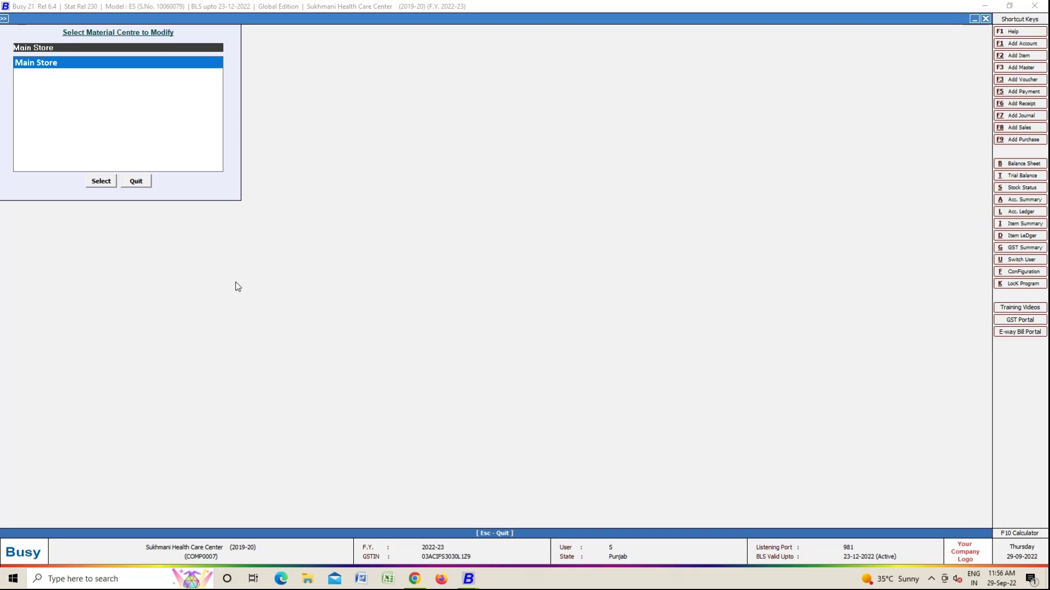
# - Open the M B Enterprises account in the account masters for modification
pyautogui.press('Escape')
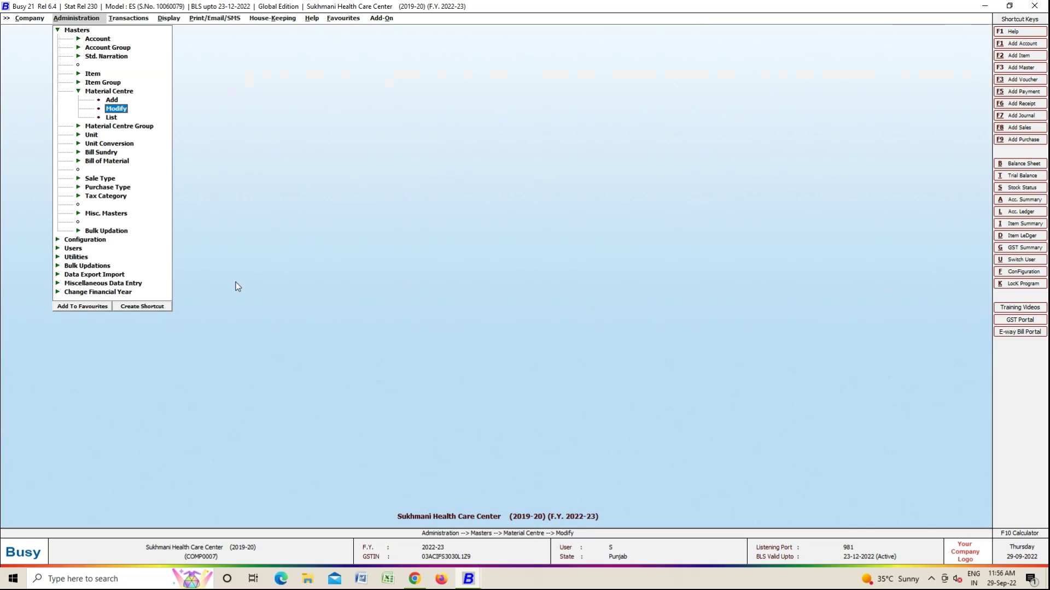
pyautogui.click(98, 38)
pyautogui.click(117, 56)
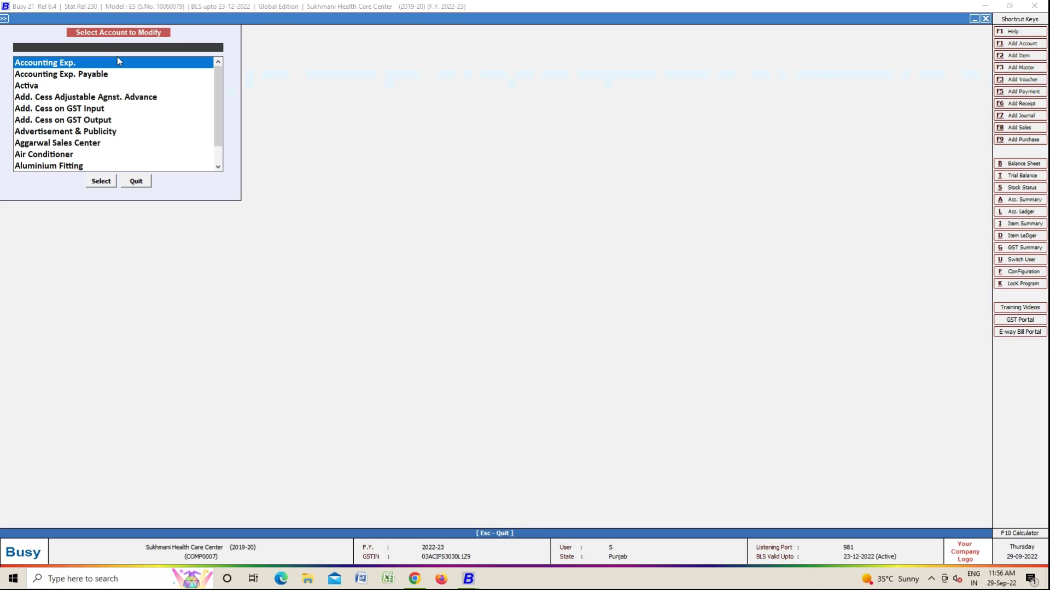
pyautogui.write('mb')
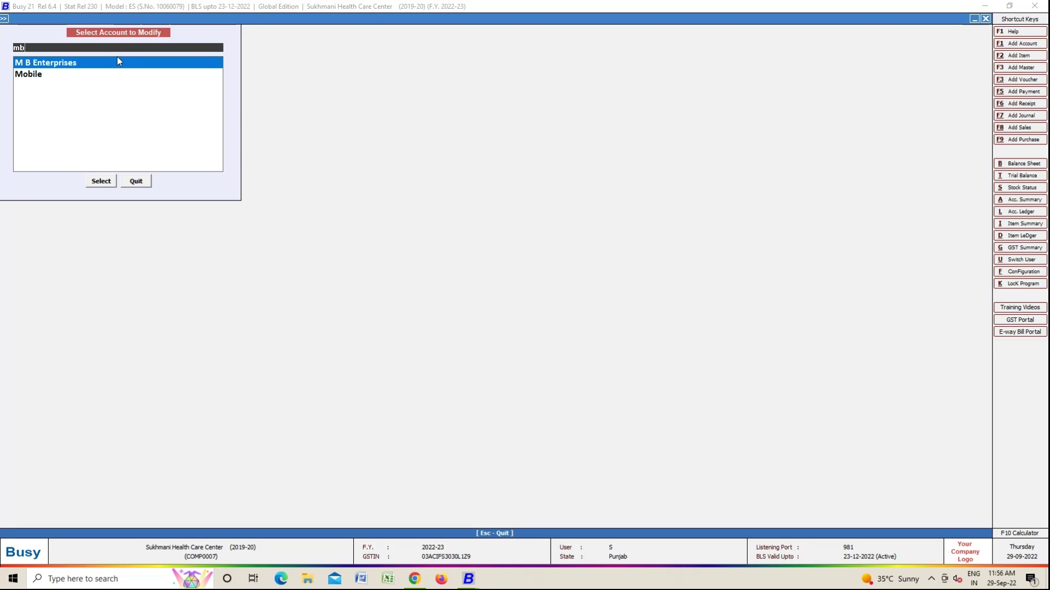
pyautogui.press('Return')
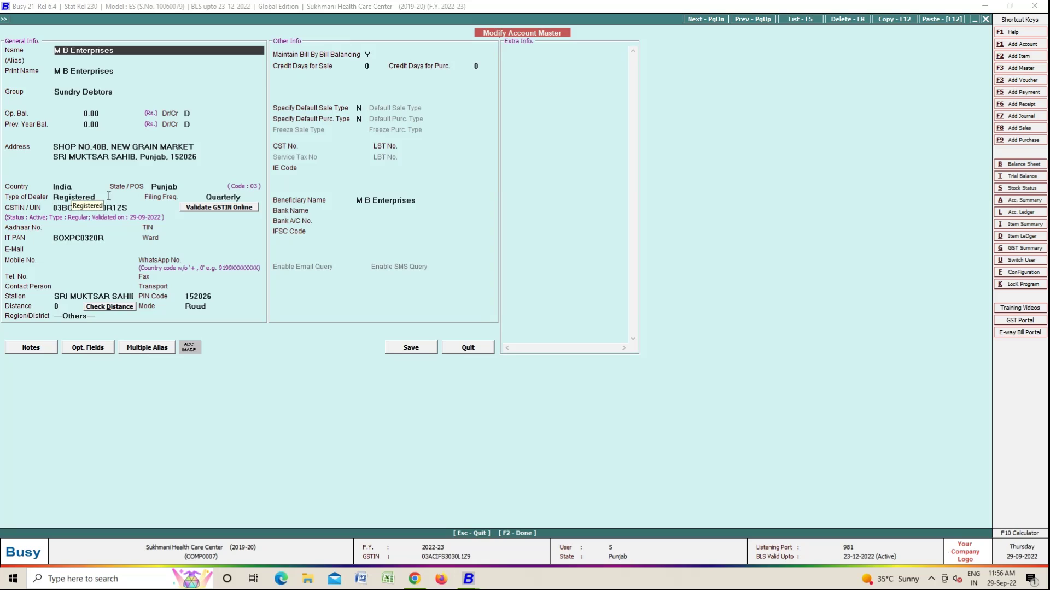
# - Move the state and PIN to the third address line as 'Punjab -152026'
pyautogui.click(200, 158)
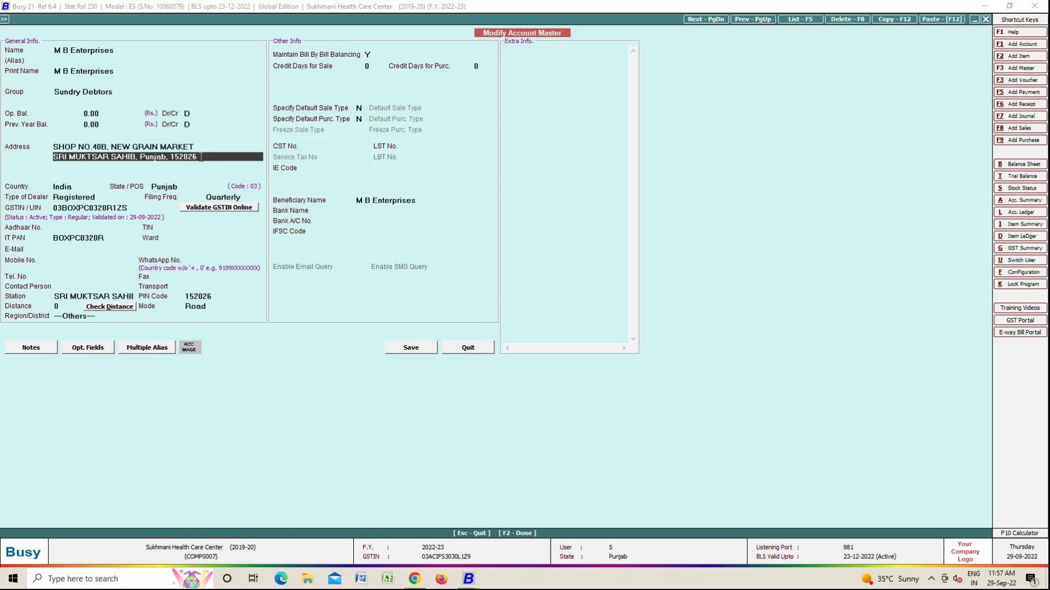
pyautogui.press('BackSpace')
pyautogui.press('BackSpace')
pyautogui.press('BackSpace')
pyautogui.press('BackSpace')
pyautogui.press('BackSpace')
pyautogui.press('BackSpace')
pyautogui.press('BackSpace')
pyautogui.press('BackSpace')
pyautogui.press('BackSpace')
pyautogui.press('BackSpace')
pyautogui.press('BackSpace')
pyautogui.press('BackSpace')
pyautogui.press('BackSpace')
pyautogui.press('BackSpace')
pyautogui.press('Return')
pyautogui.write('Punjab')
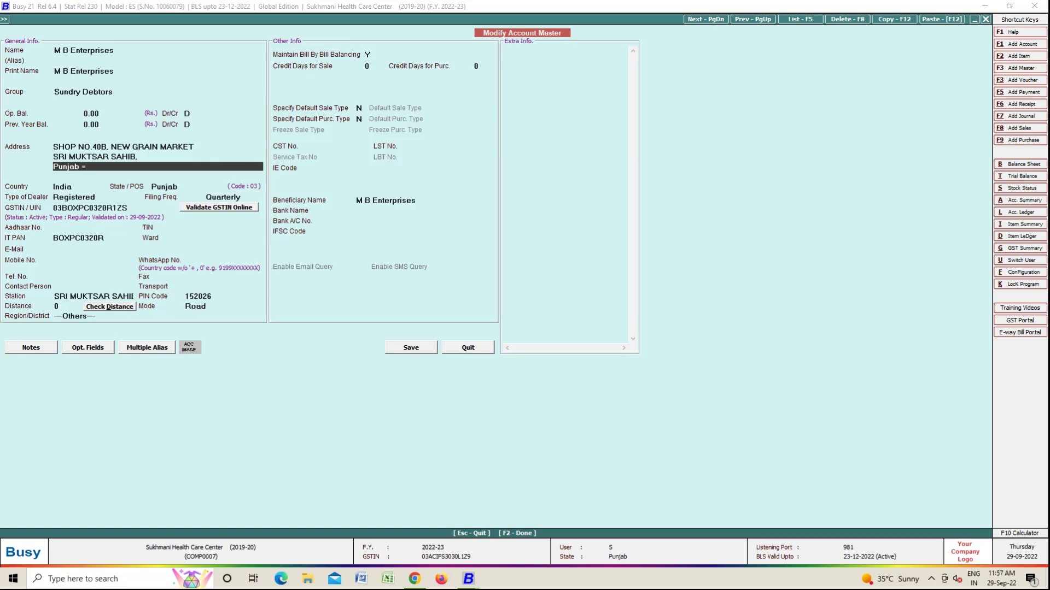
pyautogui.write(' =152026')
pyautogui.press('Return')
pyautogui.press('Up')
pyautogui.click(89, 168)
pyautogui.press('BackSpace')
pyautogui.write('-')
pyautogui.press('Return')
pyautogui.press('Return')
pyautogui.press('Return')
pyautogui.press('Return')
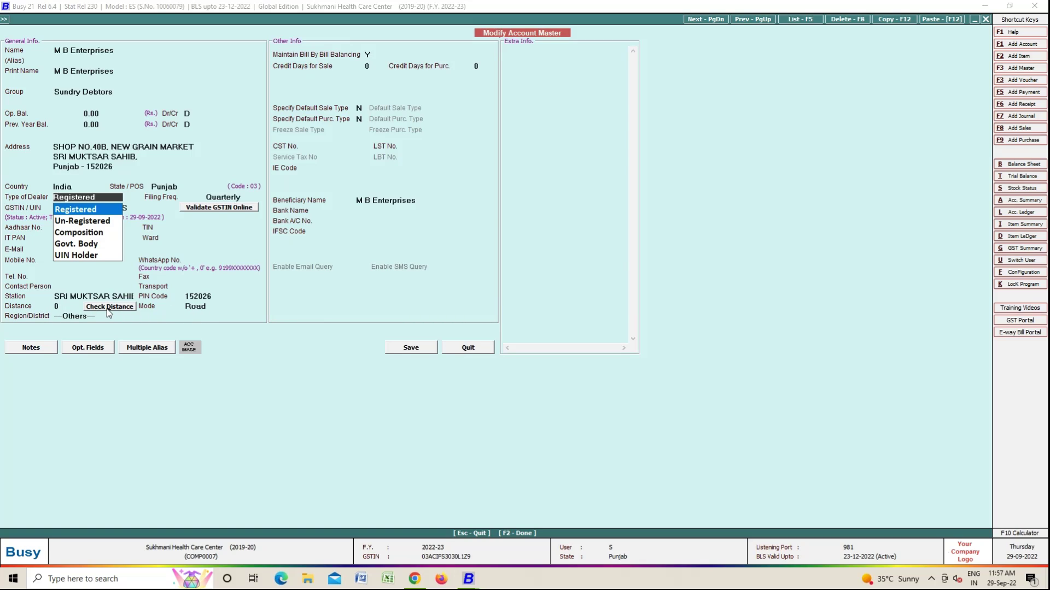
# - Update the party's distance from Bathinda to 63 km and save the account
pyautogui.click(108, 310)
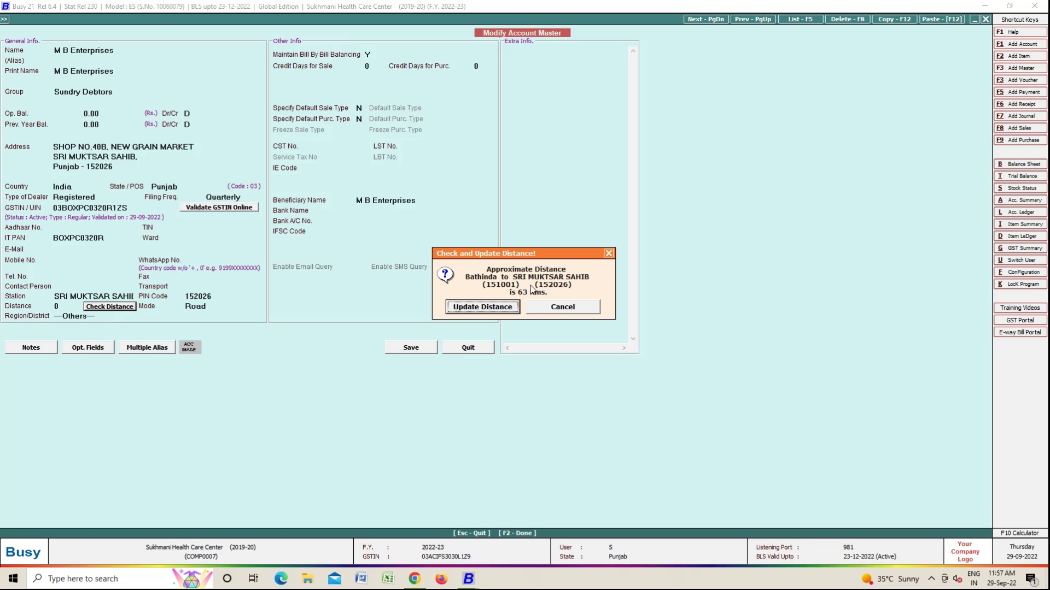
pyautogui.click(482, 308)
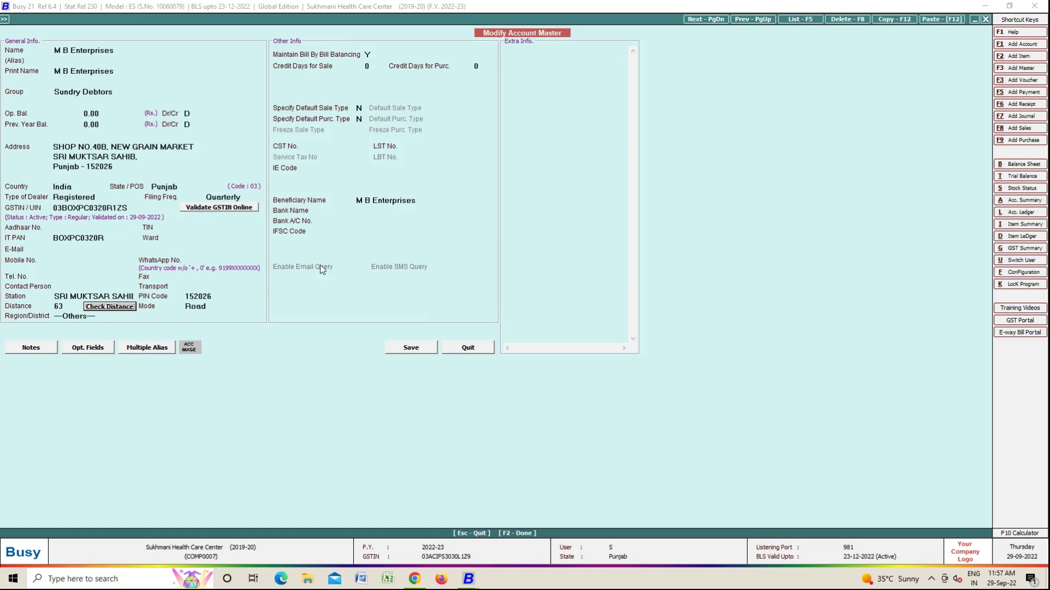
pyautogui.click(432, 349)
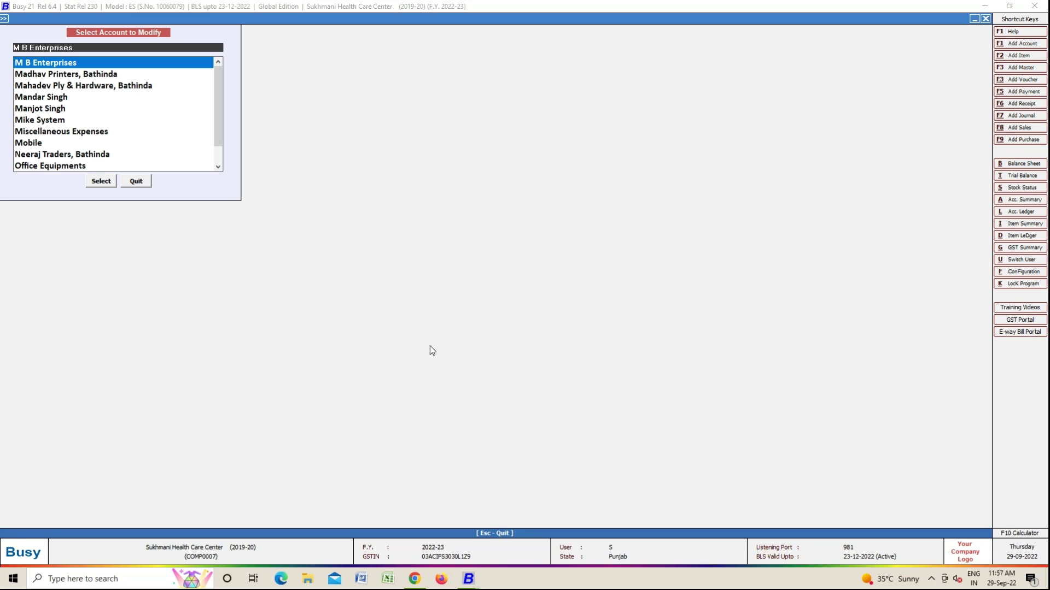
pyautogui.press('Escape')
pyautogui.press('Escape')
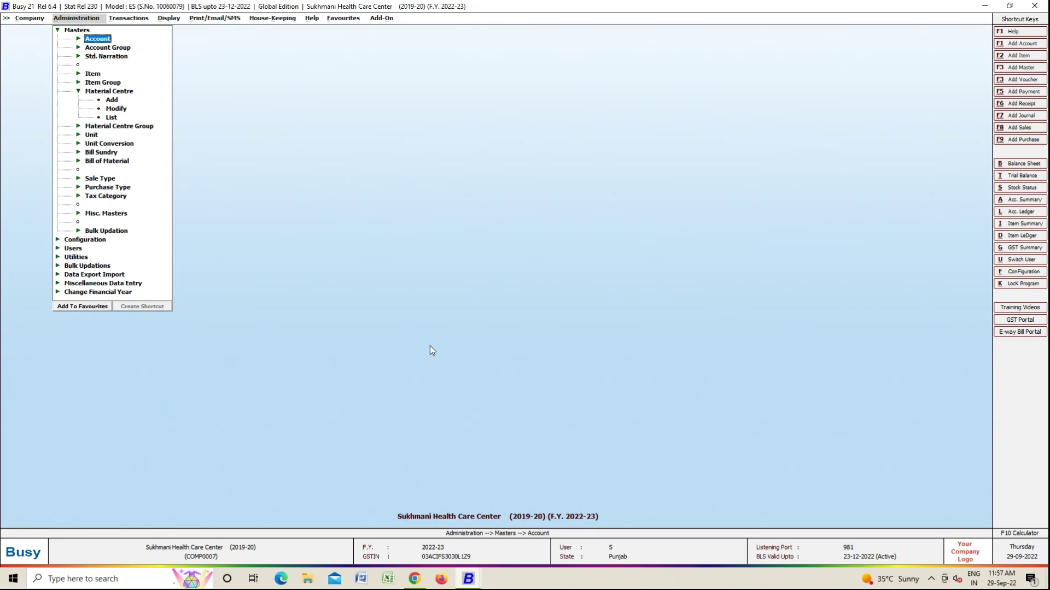
pyautogui.press('Right')
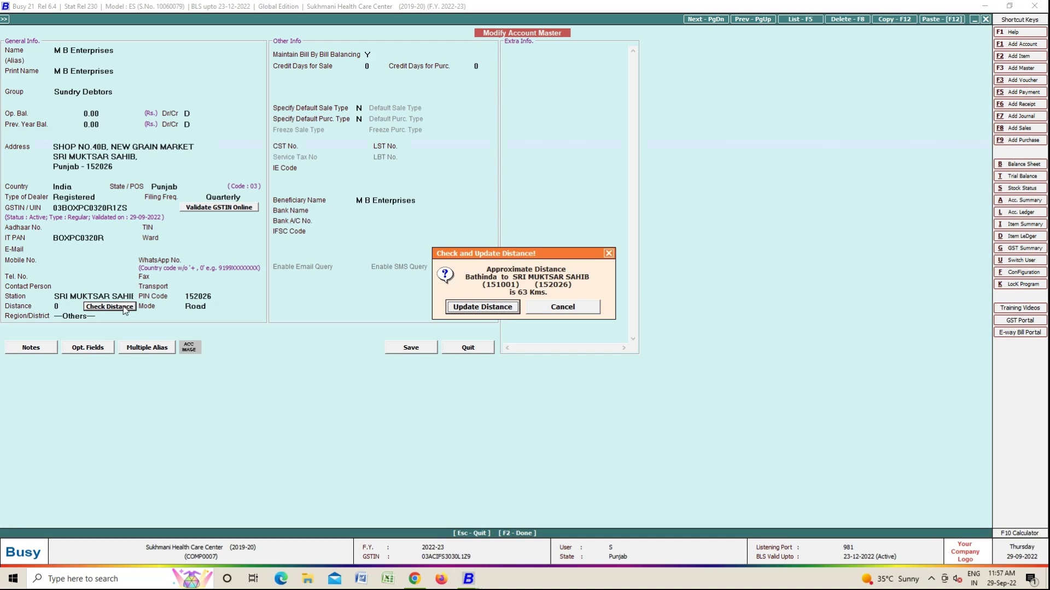
pyautogui.click(494, 308)
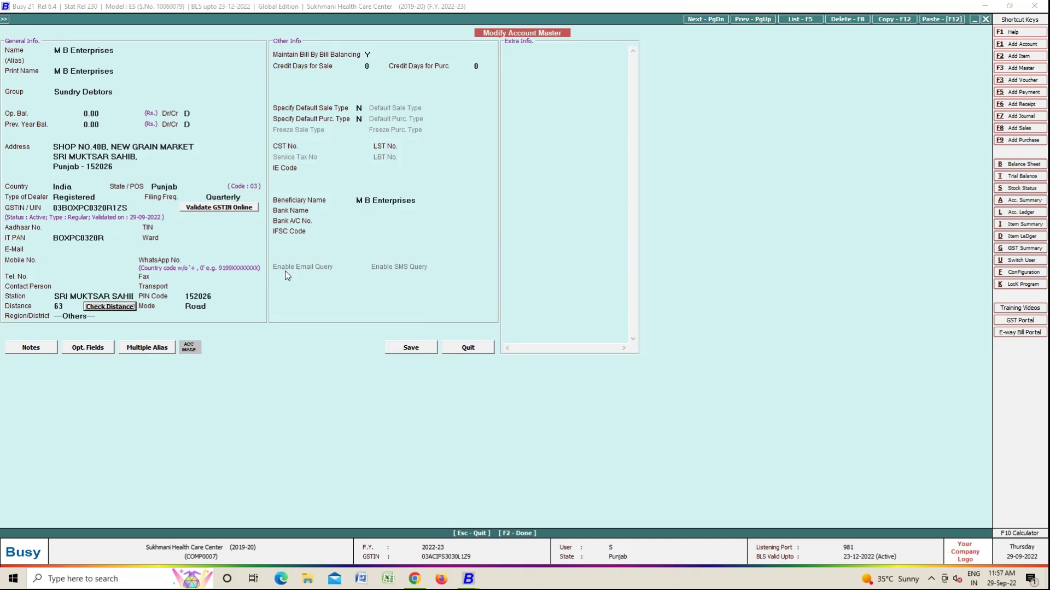
pyautogui.click(433, 350)
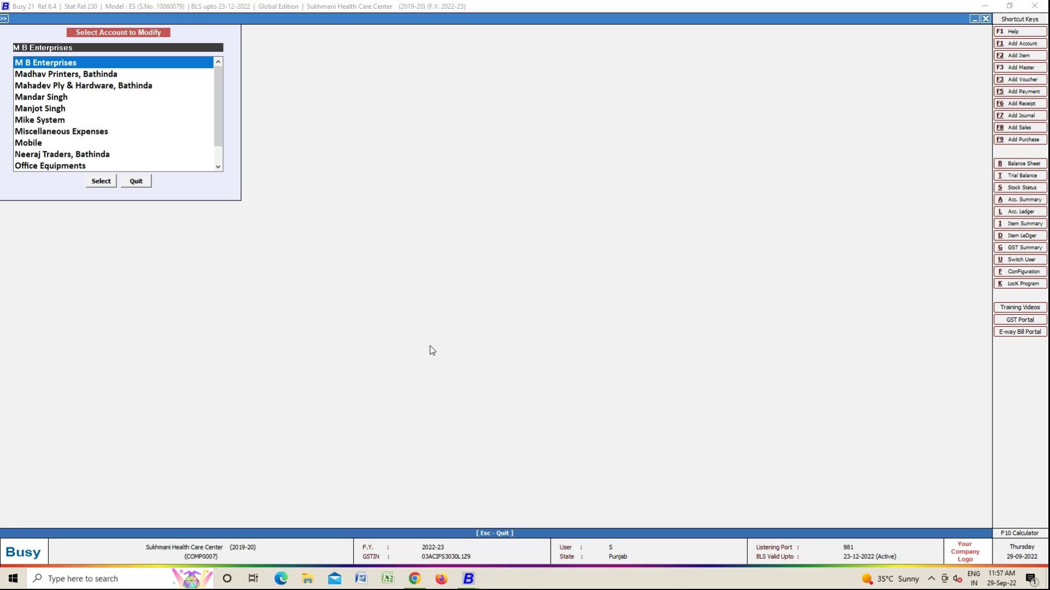
pyautogui.press('Escape')
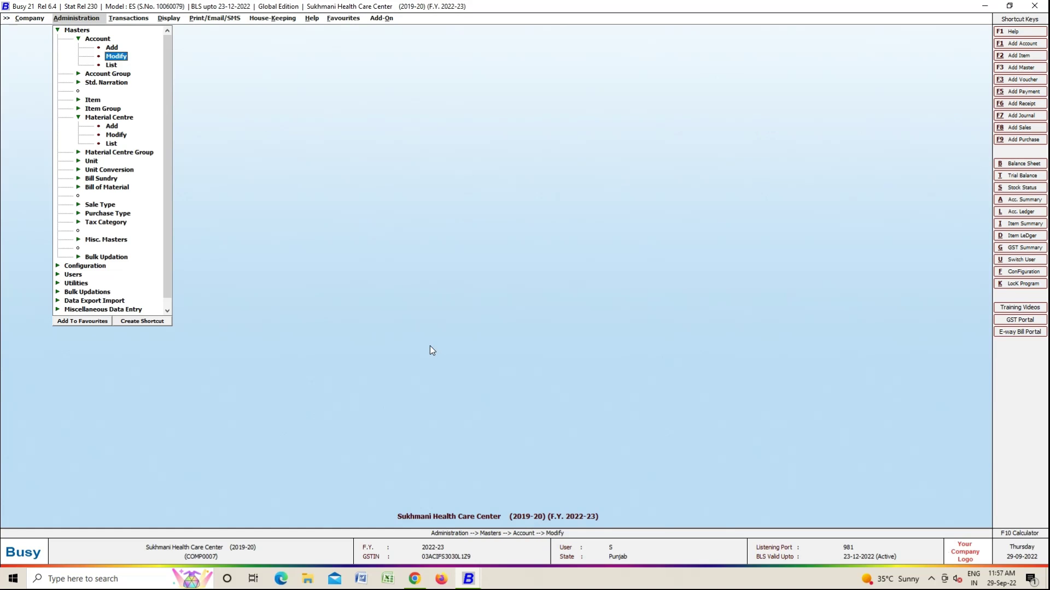
pyautogui.press('Escape')
pyautogui.press('Escape')
pyautogui.press('Right')
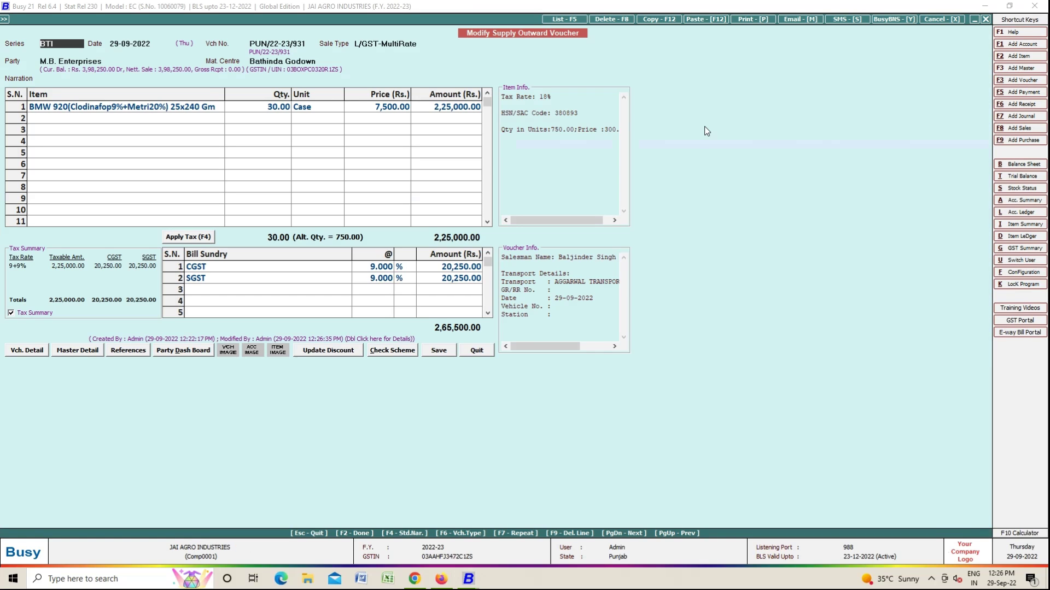
# - Step through the M.B. Enterprises voucher's party and BMW 920 item fields, accepting negative stock
pyautogui.press('Return')
pyautogui.press('Return')
pyautogui.press('Return')
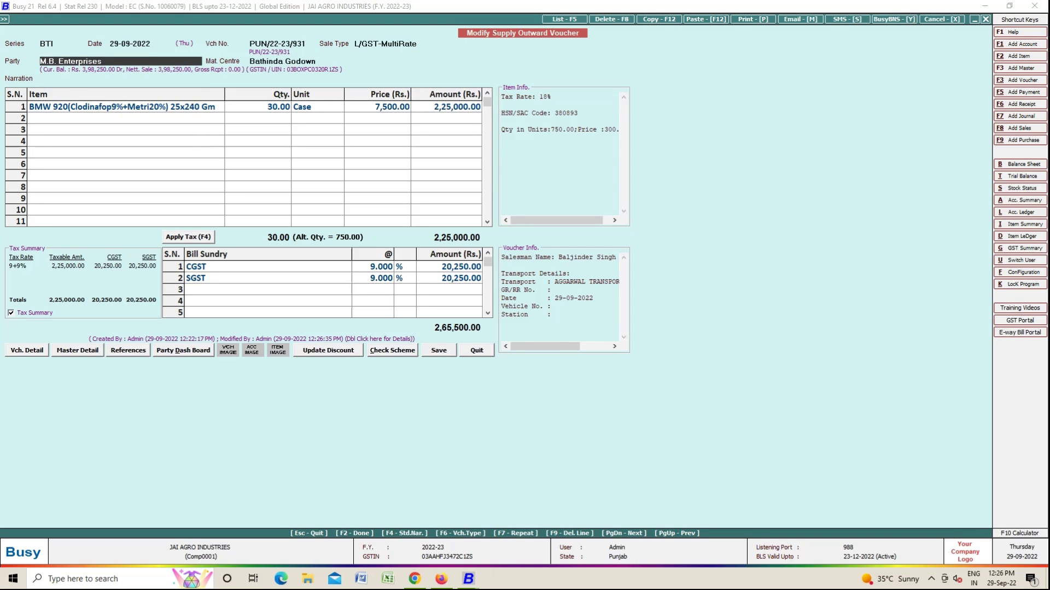
pyautogui.write('mb')
pyautogui.press('Return')
pyautogui.press('Return')
pyautogui.press('Return')
pyautogui.press('Return')
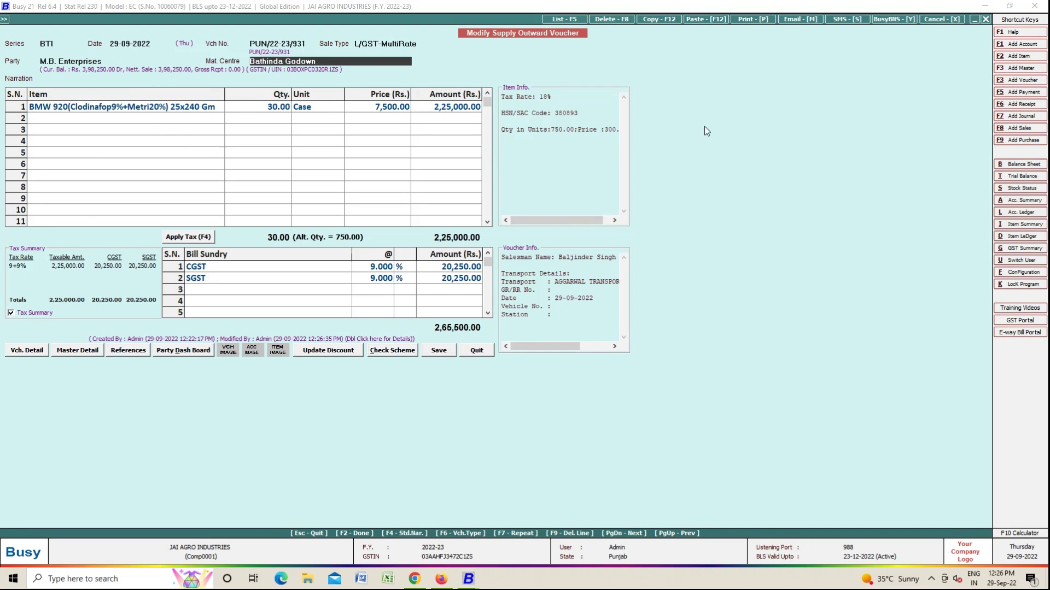
pyautogui.press('Return')
pyautogui.press('Return')
pyautogui.press('Return')
pyautogui.press('Return')
pyautogui.press('Return')
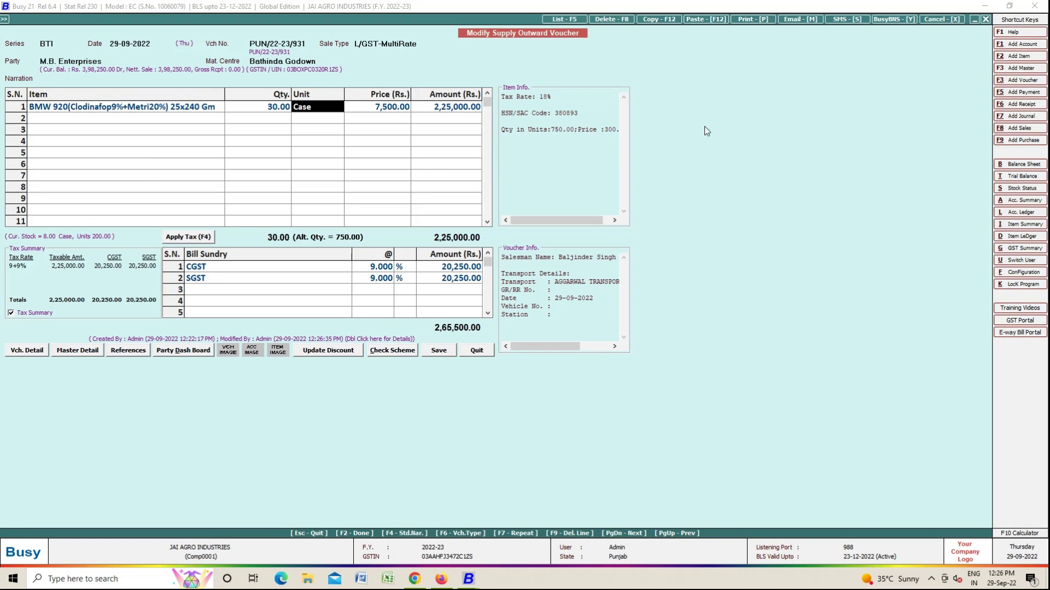
pyautogui.press('Return')
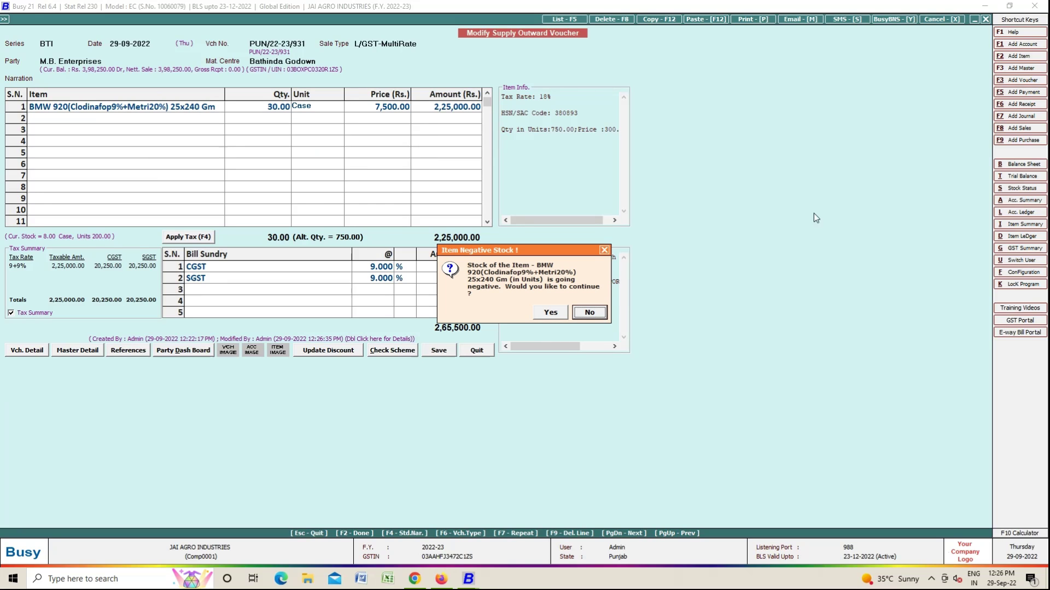
pyautogui.press('Left')
pyautogui.press('Return')
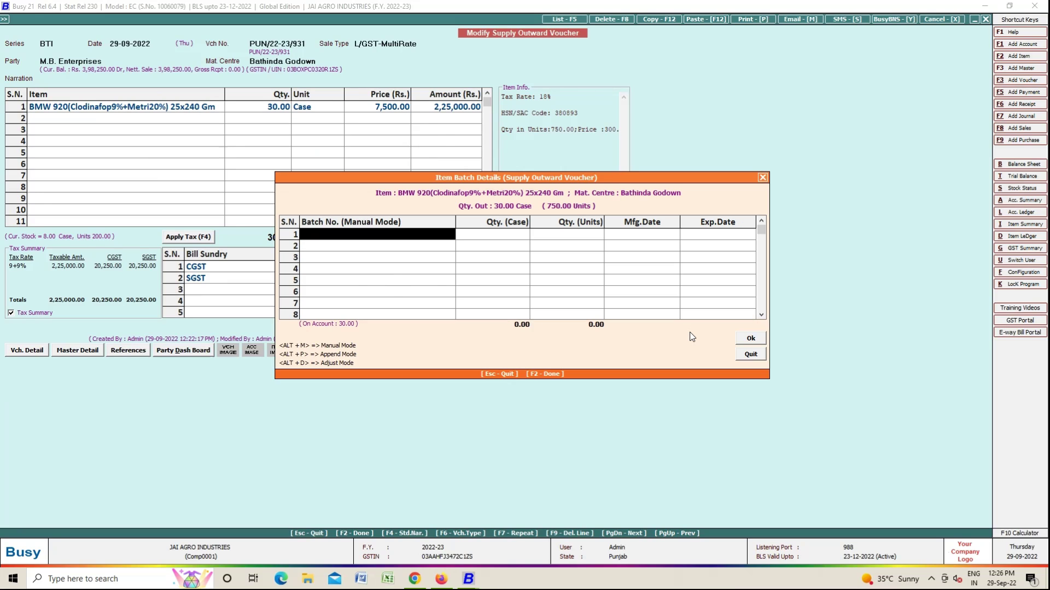
pyautogui.press('Return')
pyautogui.press('Return')
pyautogui.press('Return')
pyautogui.press('Return')
pyautogui.press('Return')
pyautogui.press('Return')
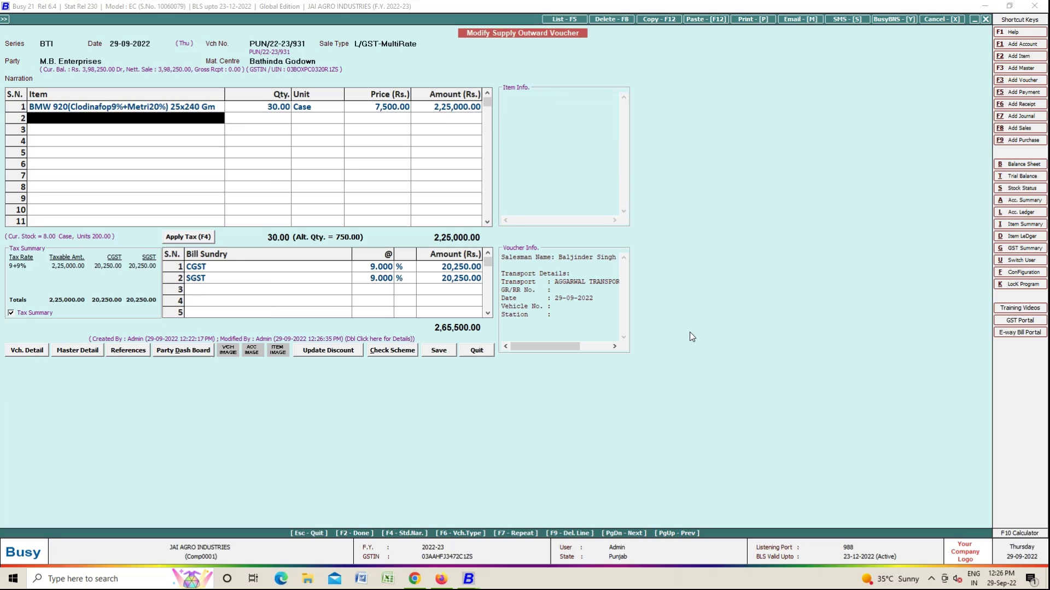
pyautogui.press('Return')
pyautogui.press('Return')
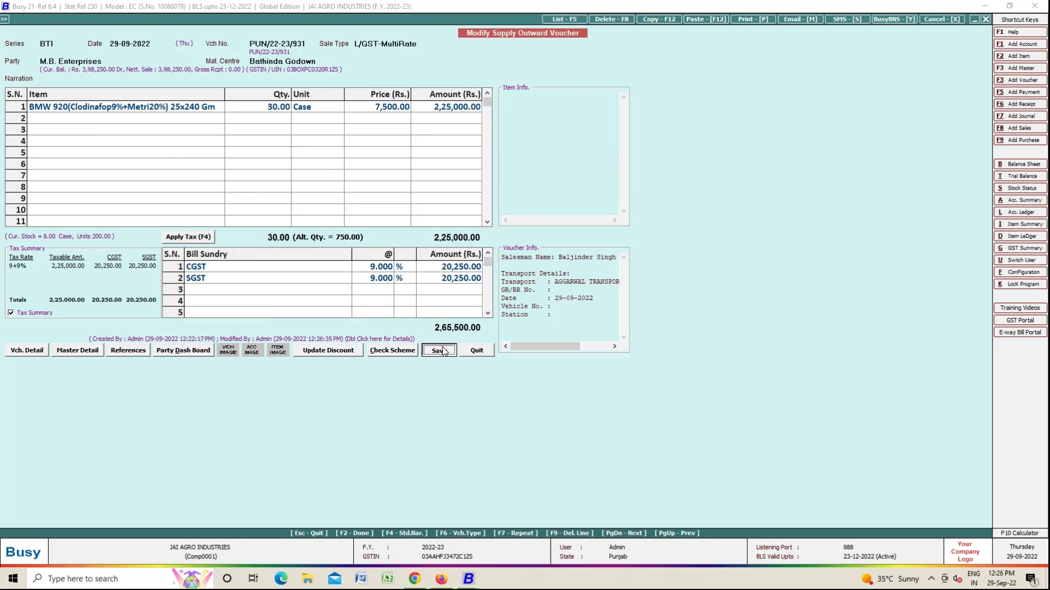
# - Save the voucher, confirming the credit limit warning and the sale rep details
pyautogui.click(444, 350)
pyautogui.click(556, 311)
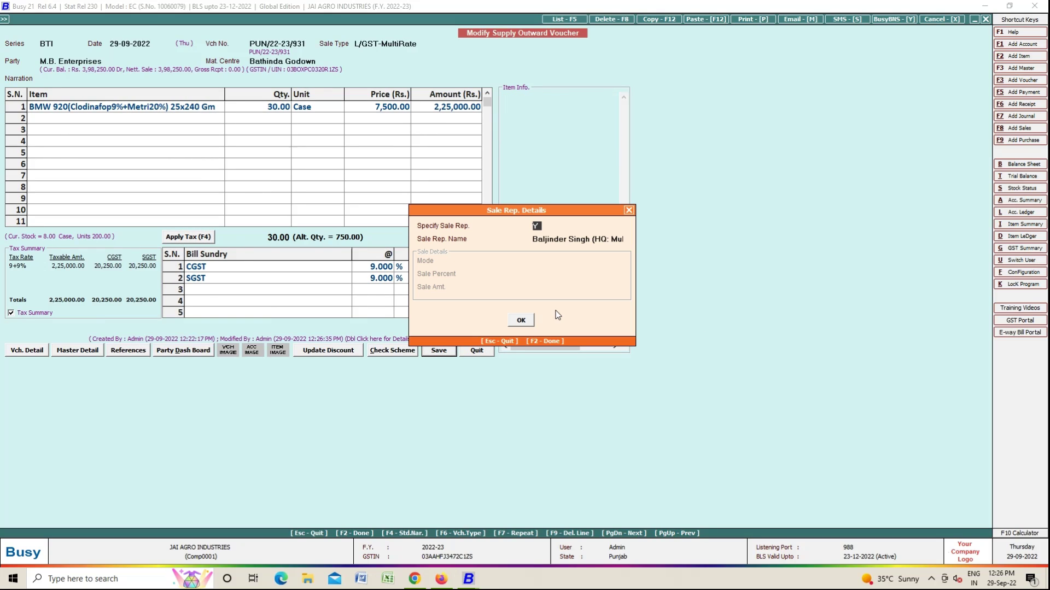
pyautogui.click(530, 322)
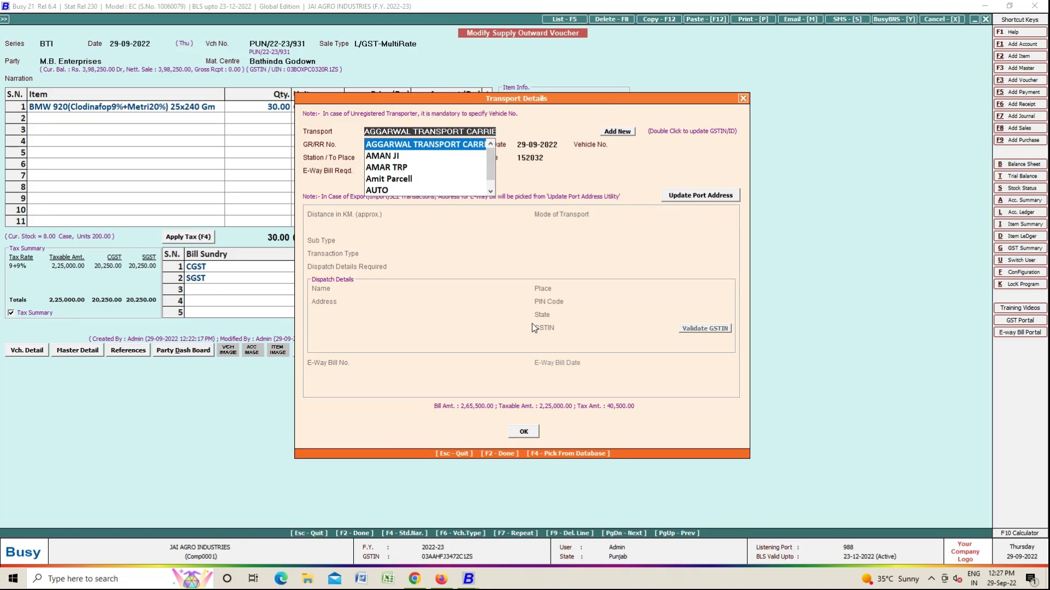
pyautogui.press('Return')
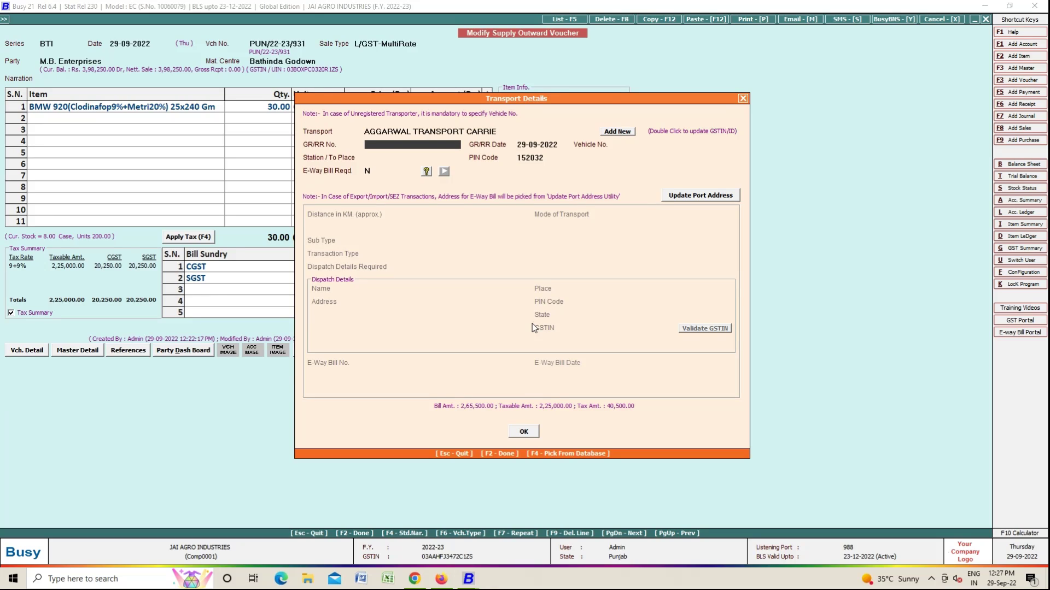
pyautogui.write('pPB')
pyautogui.press('BackSpace')
pyautogui.press('BackSpace')
pyautogui.write('11253')
pyautogui.press('Return')
pyautogui.press('Return')
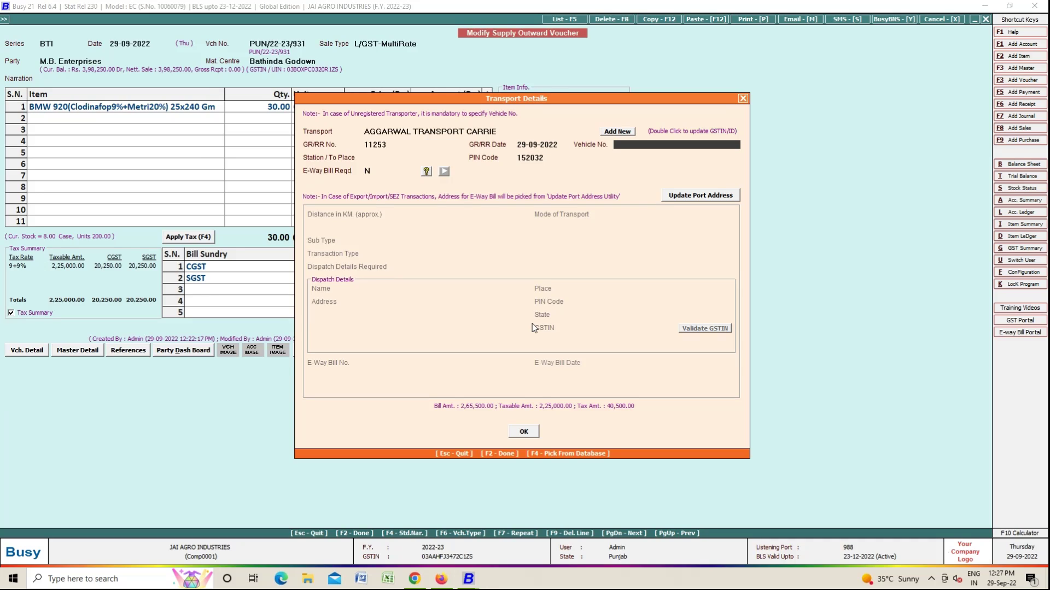
pyautogui.write('PB03BA0411')
pyautogui.press('Return')
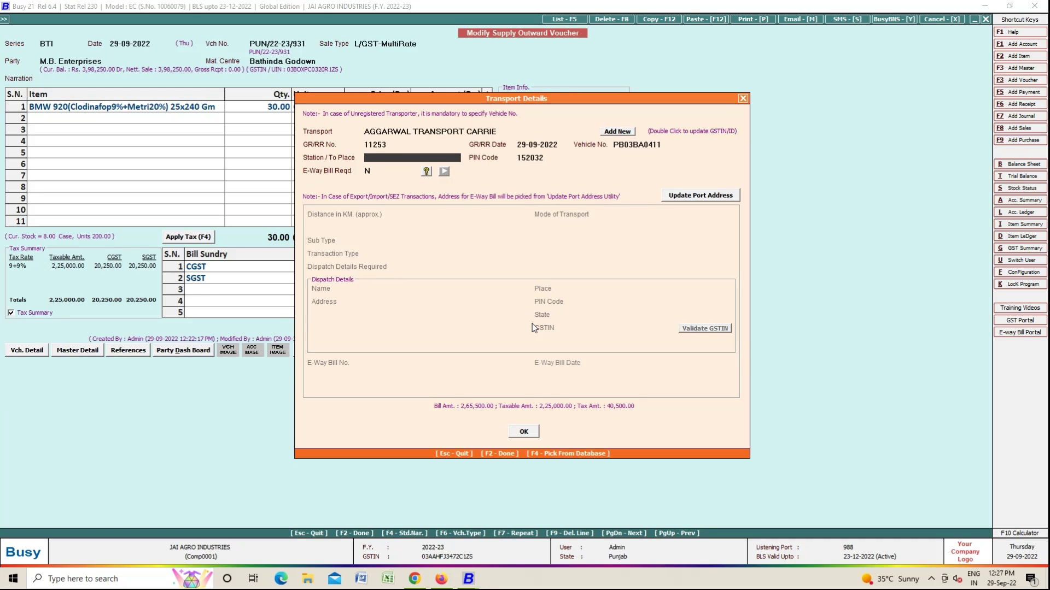
pyautogui.write('MUKTSAR')
pyautogui.press('Return')
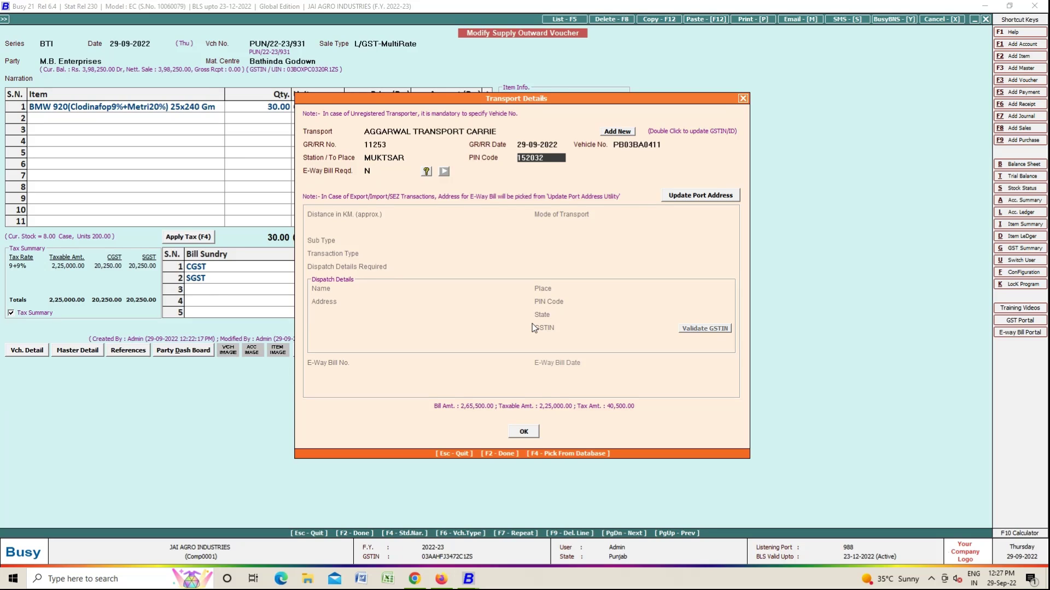
# - Mark the e-way bill as required, apply the 58 km distance and confirm transport details
pyautogui.press('Return')
pyautogui.write('Y')
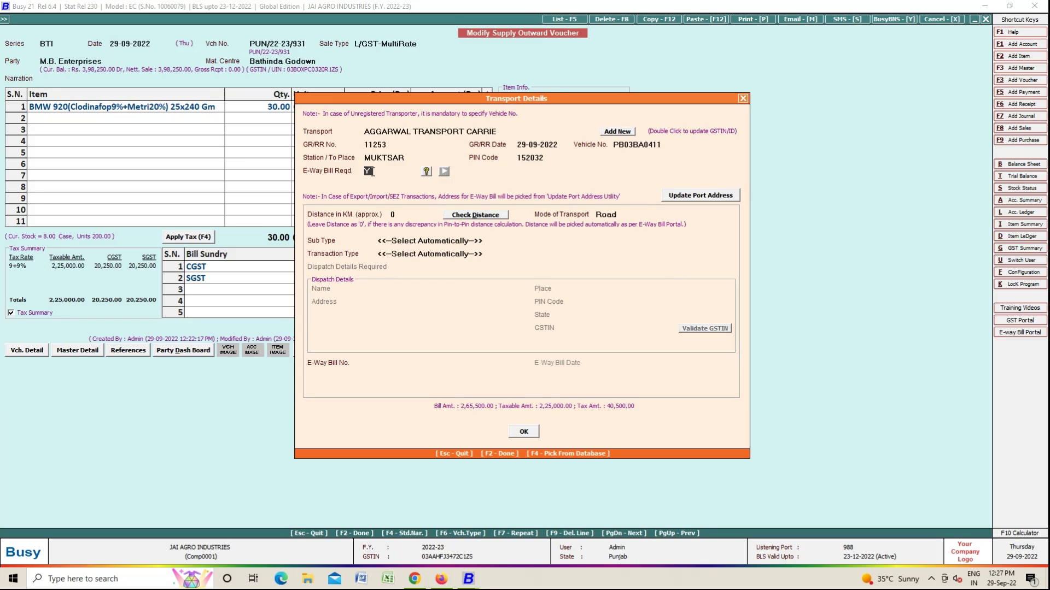
pyautogui.press('Return')
pyautogui.click(488, 216)
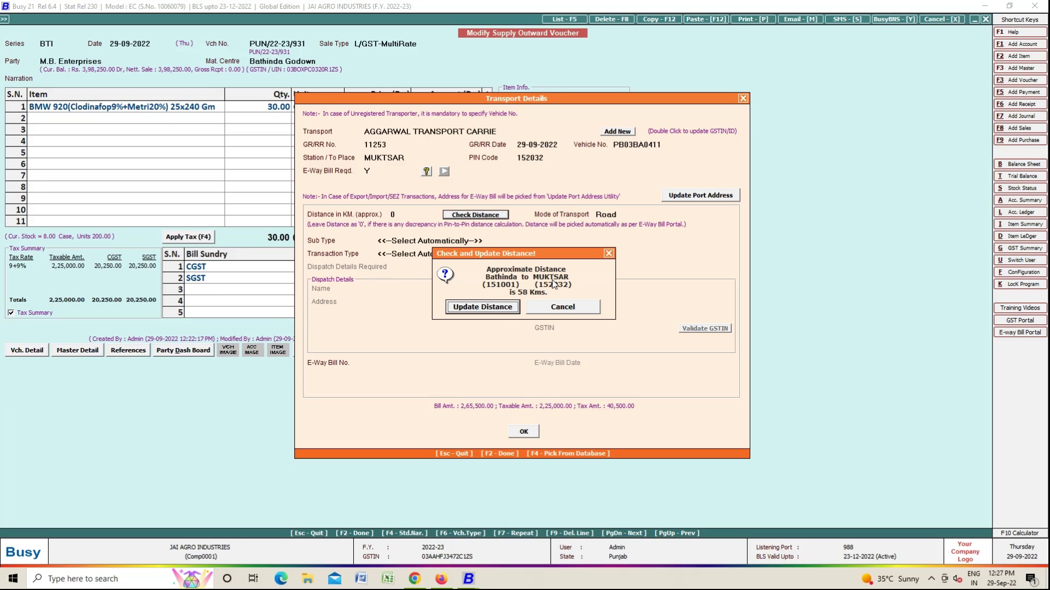
pyautogui.click(502, 308)
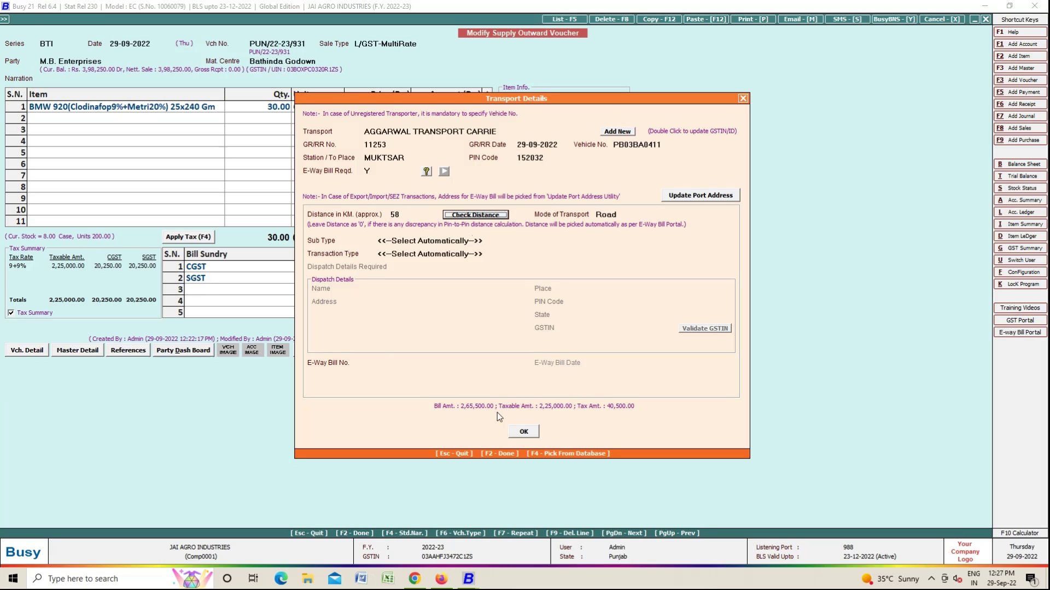
pyautogui.click(530, 432)
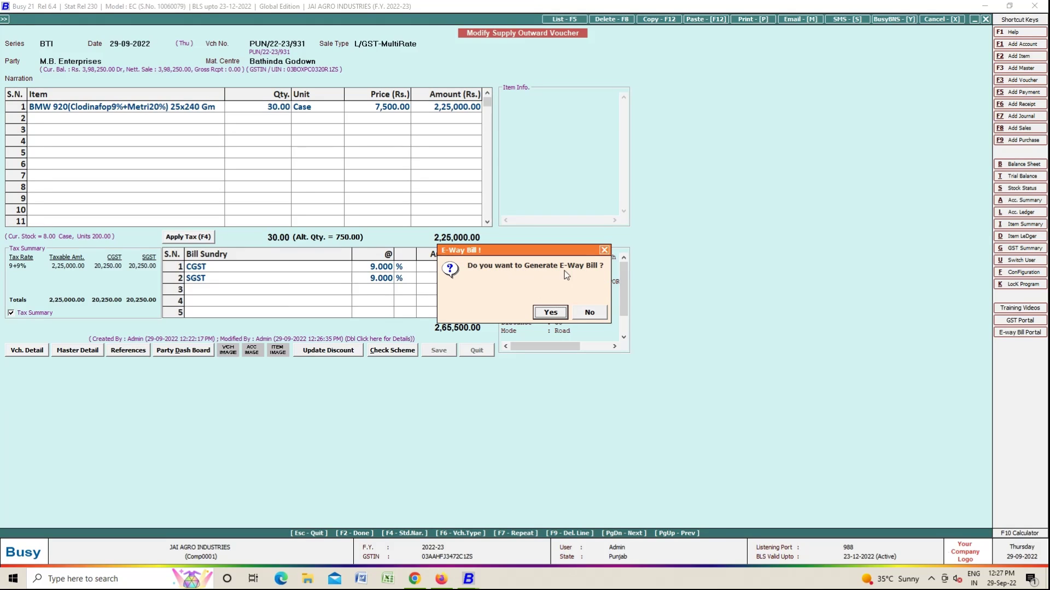
# - Choose automatic e-way bill generation, keeping accounts and items shown by name
pyautogui.click(550, 314)
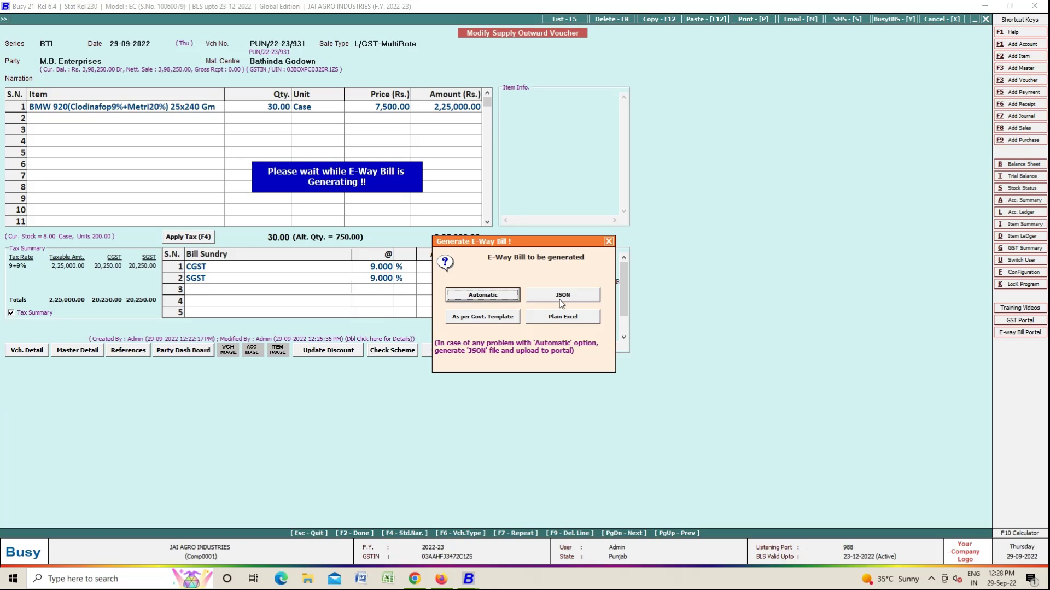
pyautogui.click(495, 299)
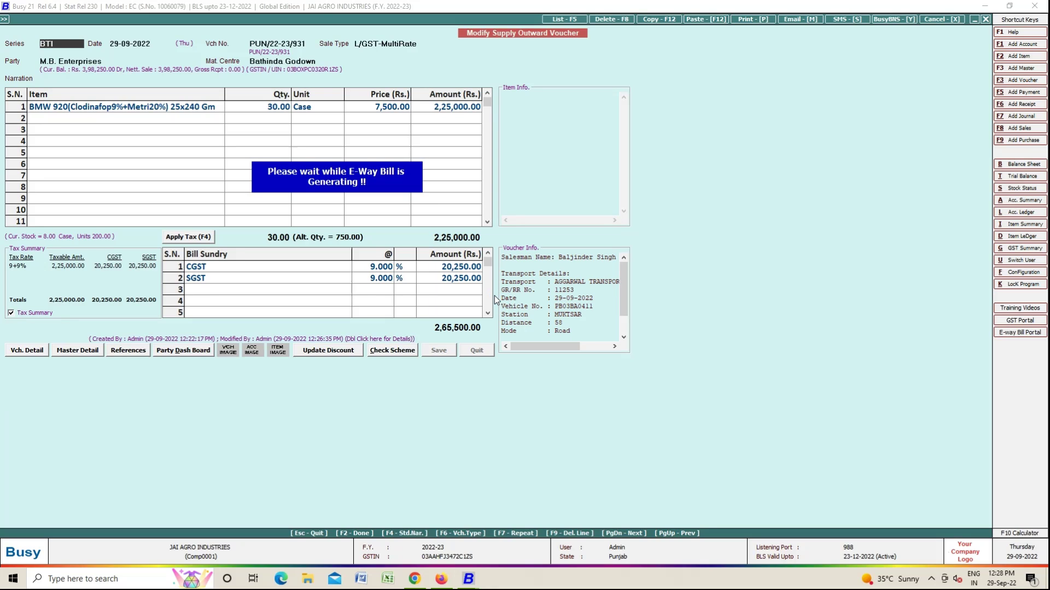
pyautogui.press('Return')
pyautogui.press('Return')
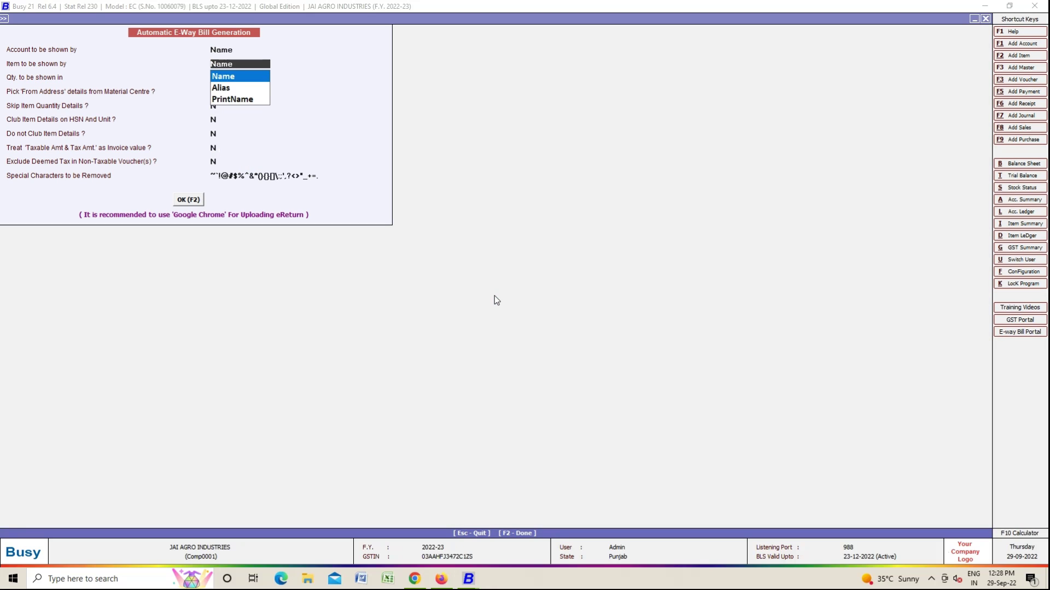
# - Keep the main quantity unit and stop taking the from-address from the material centre
pyautogui.press('Return')
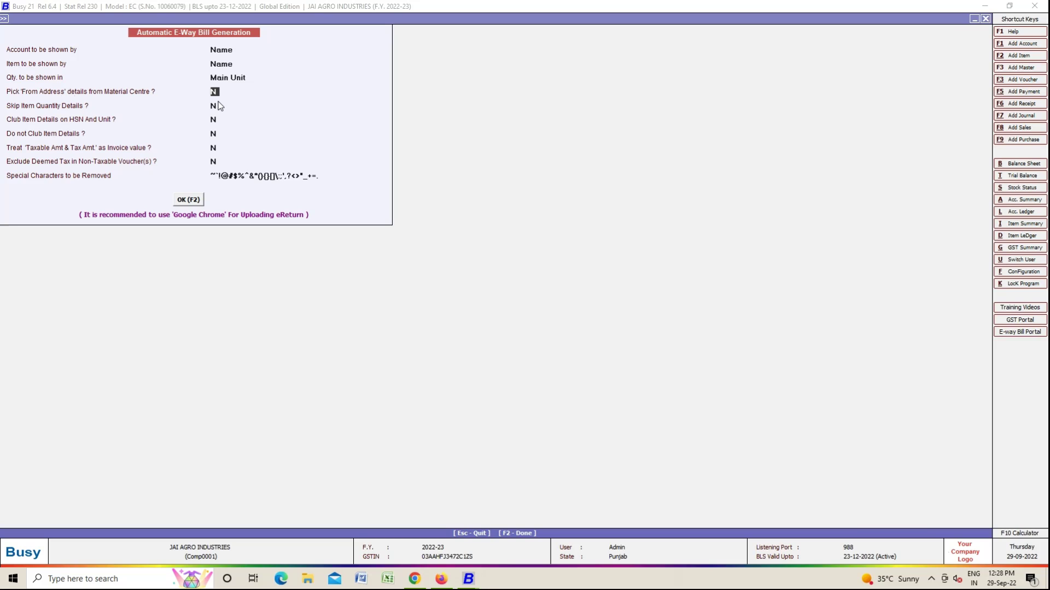
pyautogui.press('Return')
pyautogui.press('Up')
pyautogui.press('n')
pyautogui.click(199, 200)
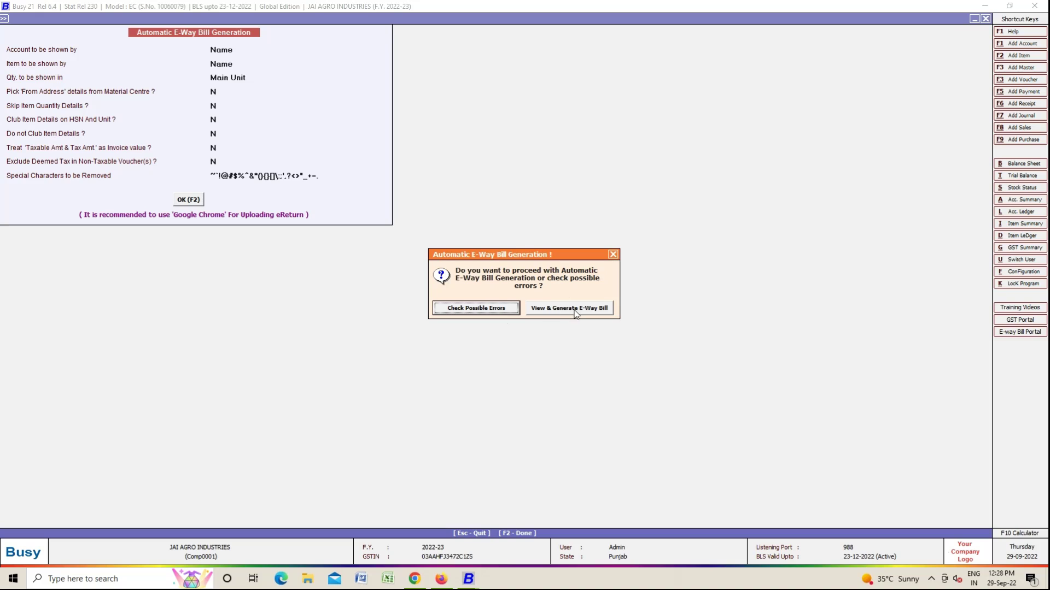
# - Check for possible e-way bill errors, then proceed to view the e-way bill
pyautogui.click(491, 310)
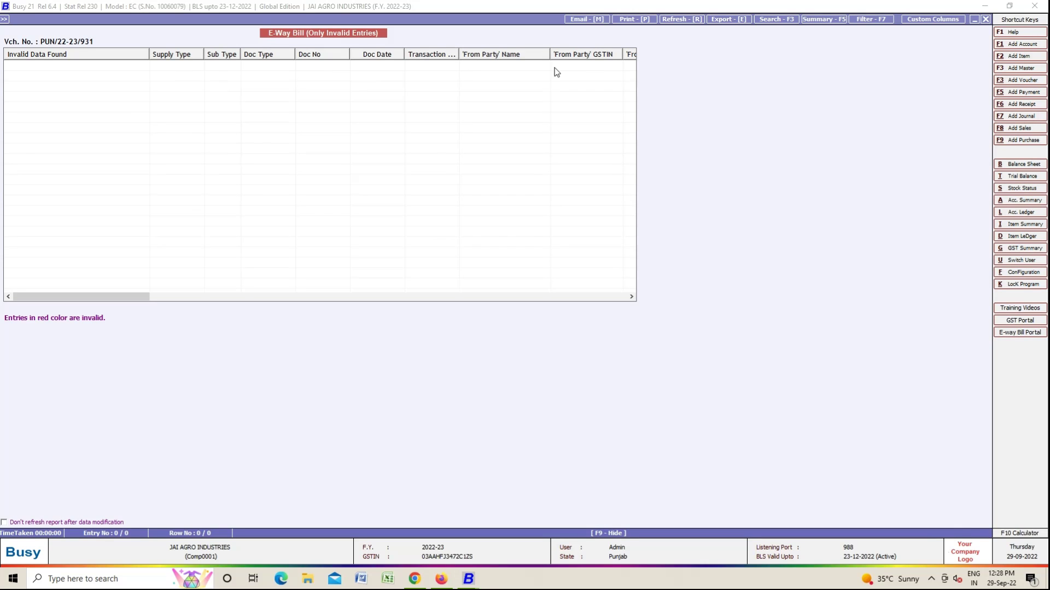
pyautogui.press('Escape')
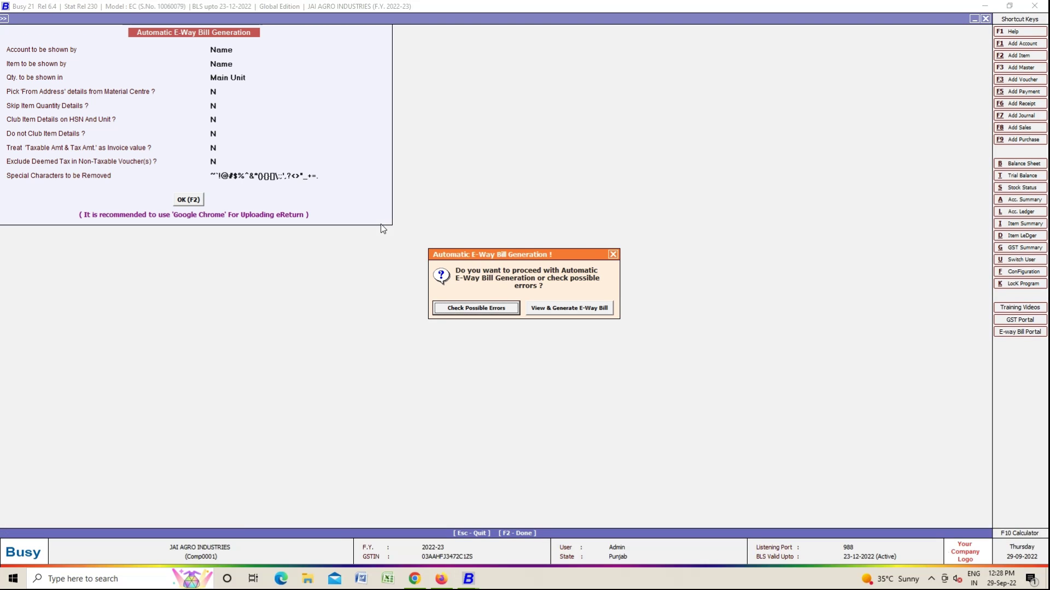
pyautogui.click(581, 310)
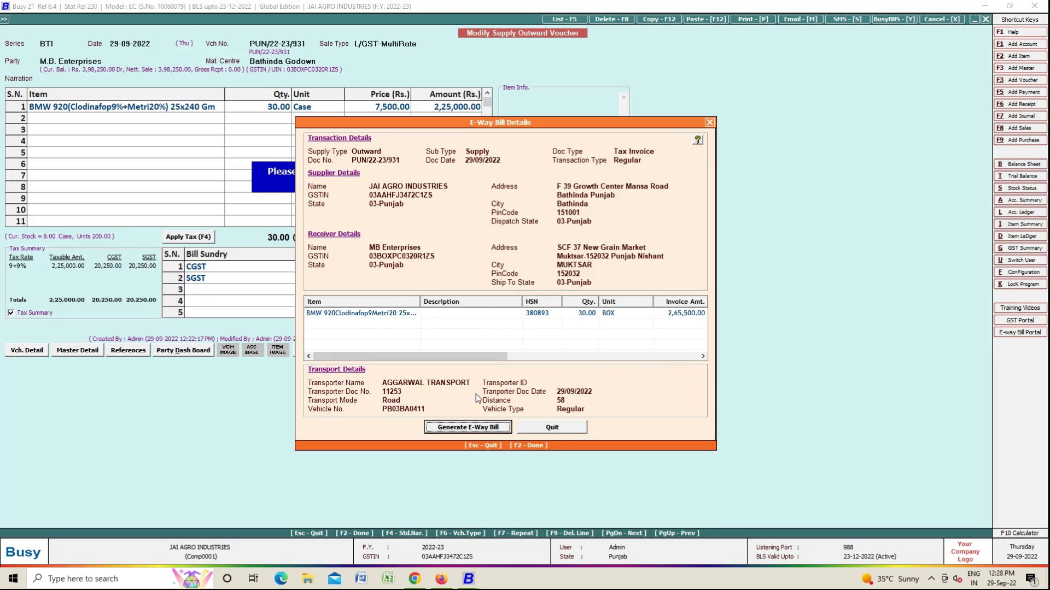
# - Generate the e-way bill for PUN/22-23/931, acknowledge success, and agree to print it
pyautogui.click(468, 428)
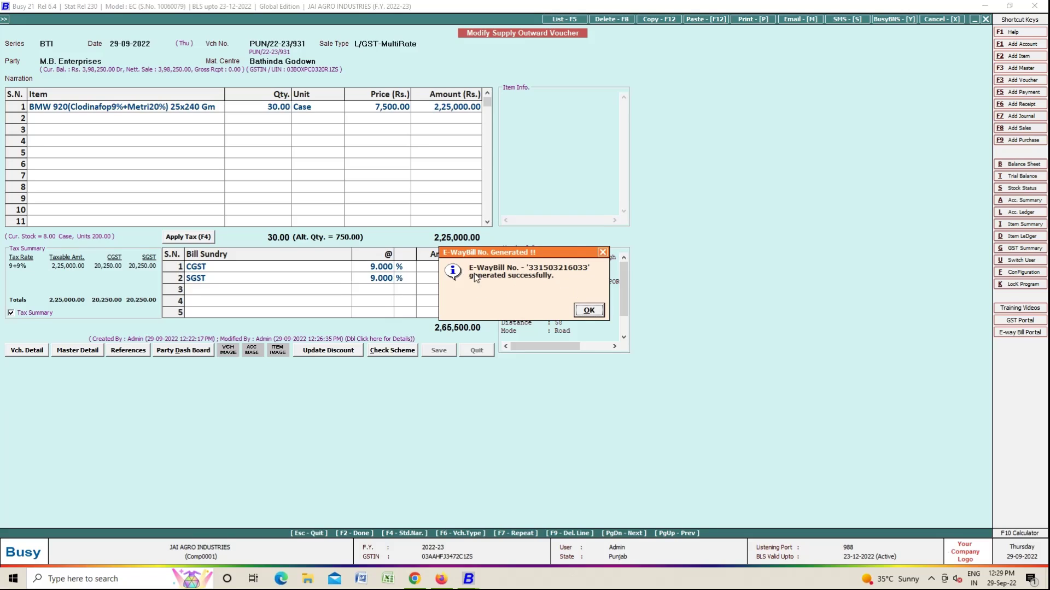
pyautogui.click(589, 311)
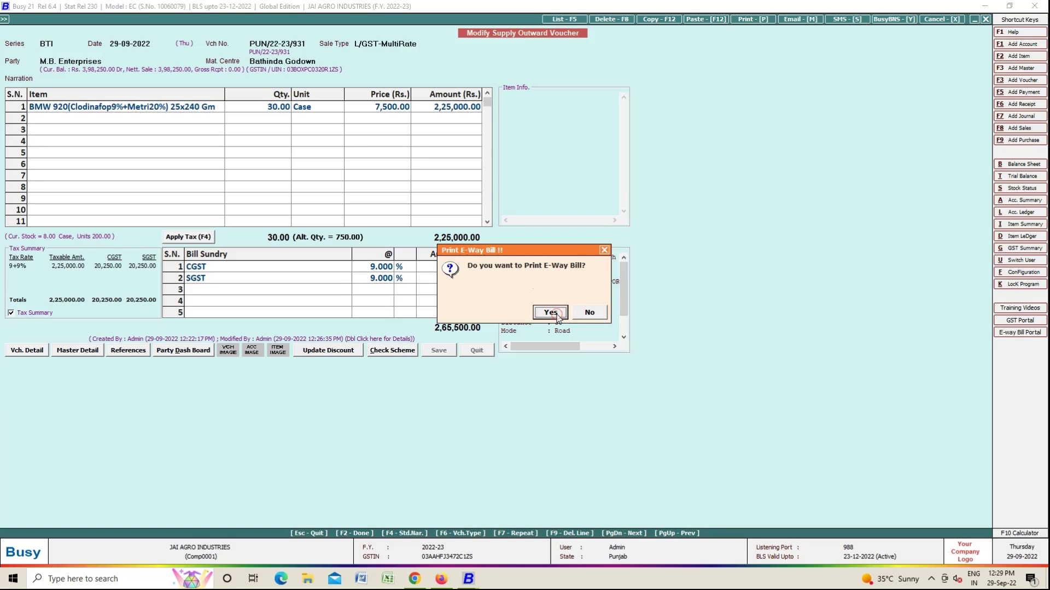
pyautogui.click(556, 315)
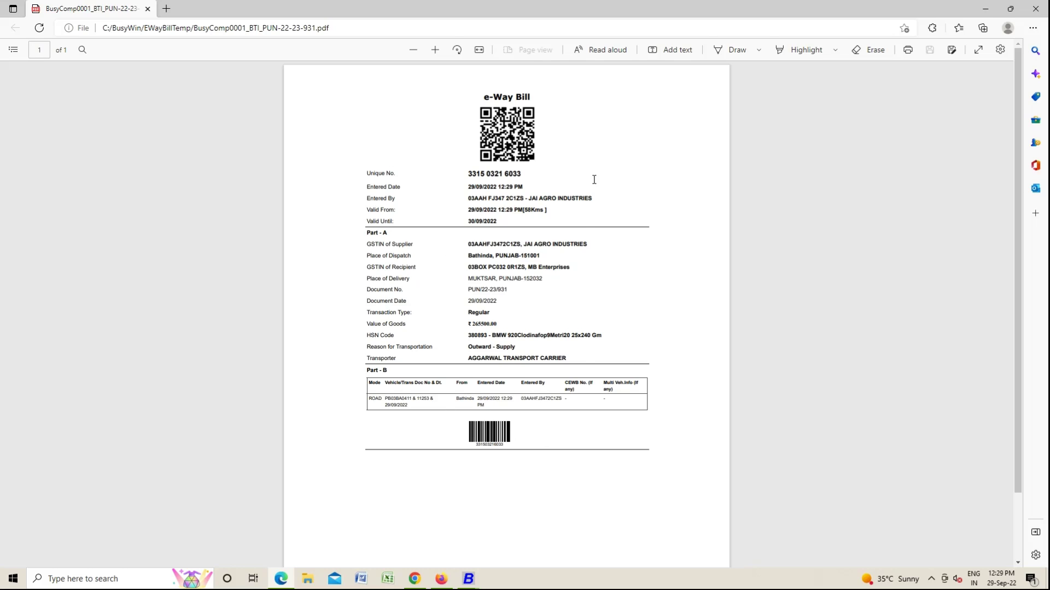
# - Close the e-way bill PDF in Edge after reviewing it
pyautogui.click(1044, 6)
# - Leave invoice printing without printing and skip sending the SMS notification
pyautogui.press('Escape')
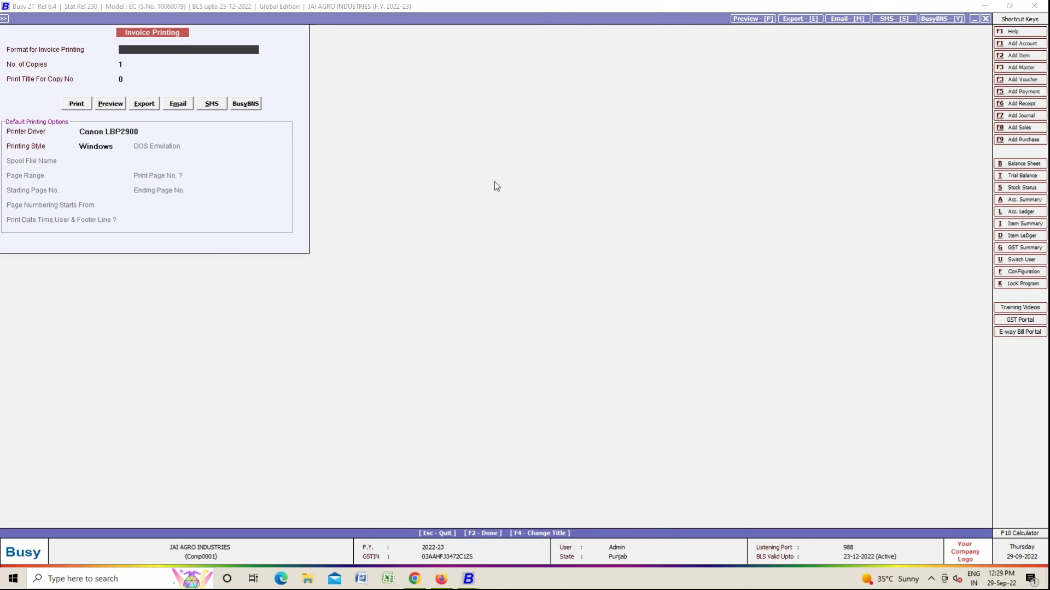
pyautogui.press('Escape')
pyautogui.press('n')
pyautogui.press('n')
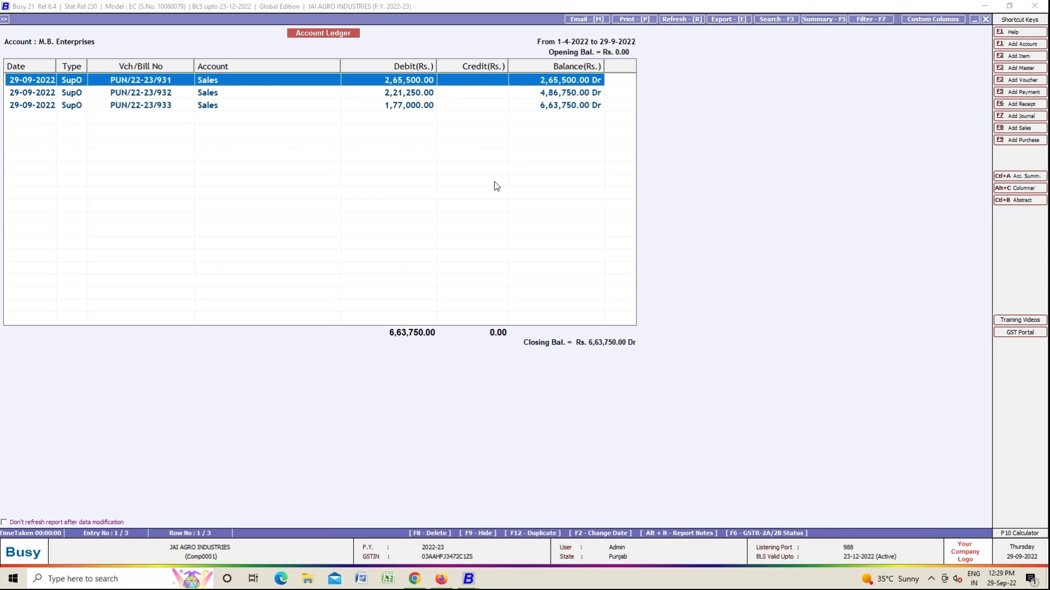
# - Regenerate M.B. Enterprises' ledger and open voucher PUN/22-23/931 for modification
pyautogui.press('Escape')
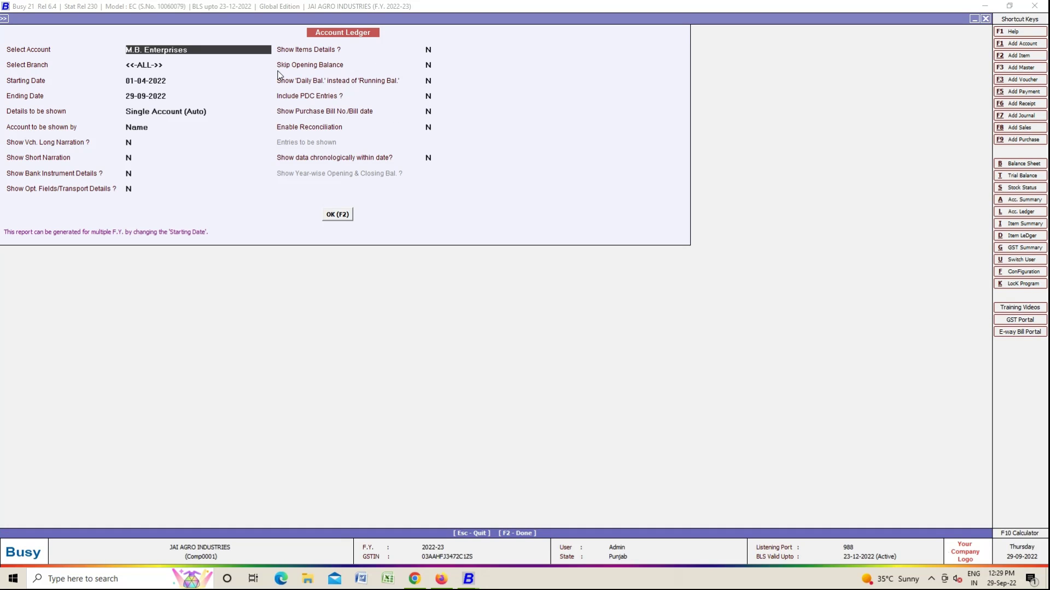
pyautogui.press('Return')
pyautogui.press('Return')
pyautogui.press('F2')
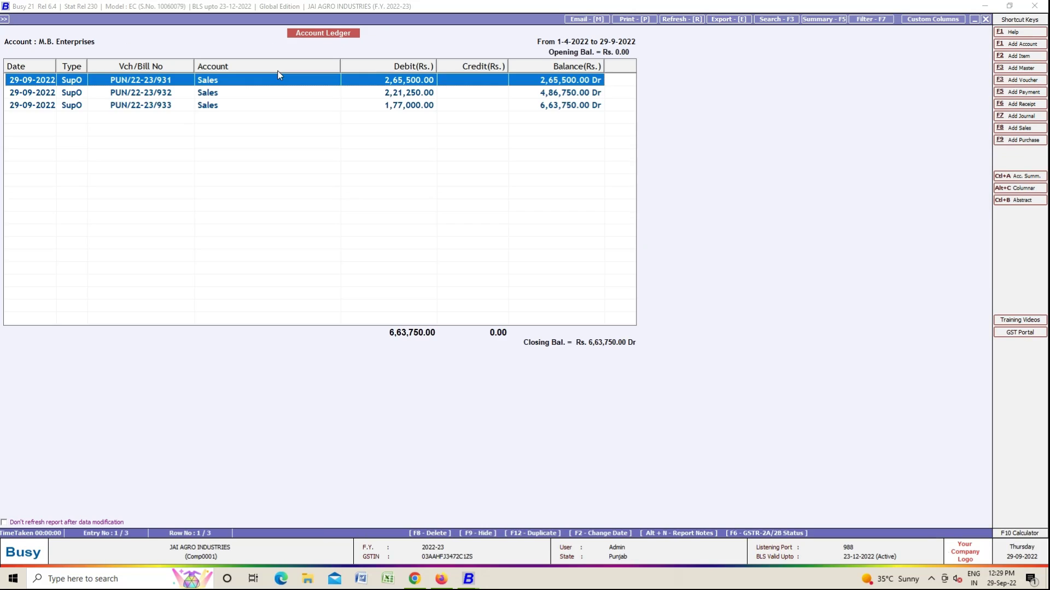
pyautogui.press('Return')
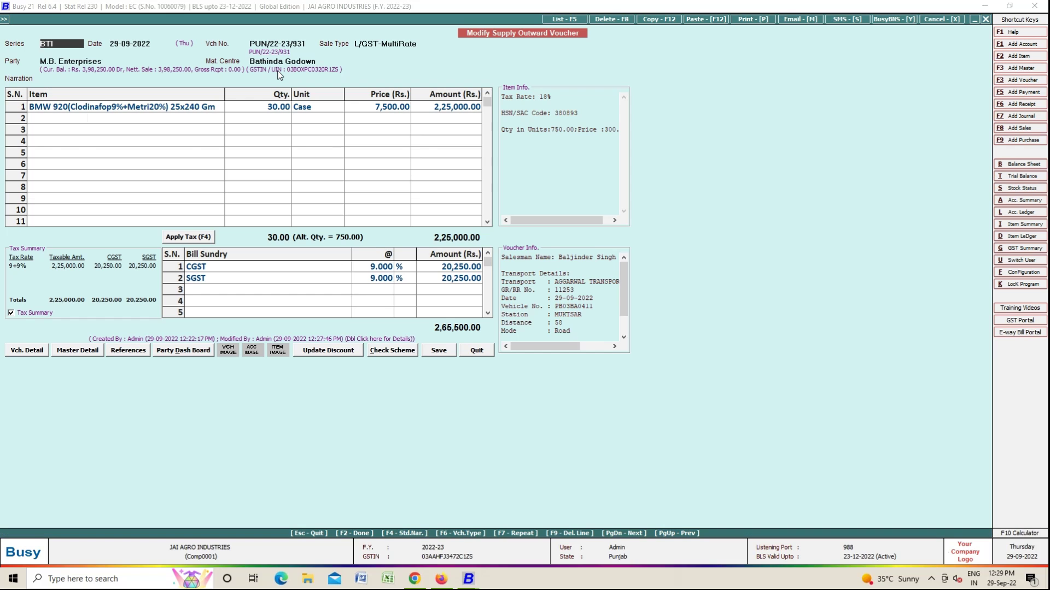
pyautogui.hotkey('alt', 'p')
pyautogui.press('Return')
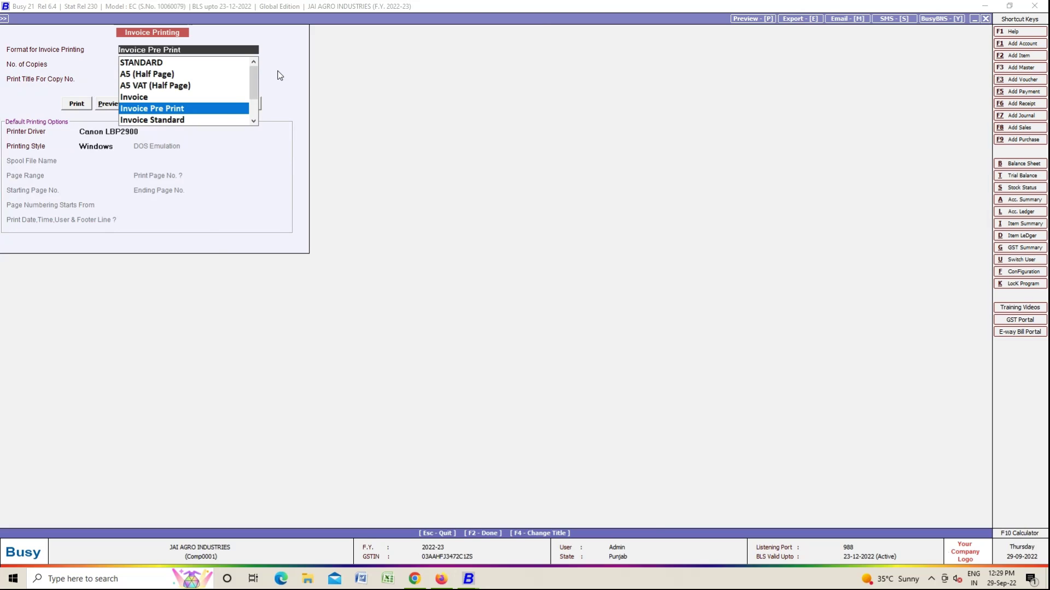
pyautogui.press('Escape')
# - Save PUN/22-23/931 past the warnings, accepting transport details with the e-way bill number
pyautogui.click(452, 351)
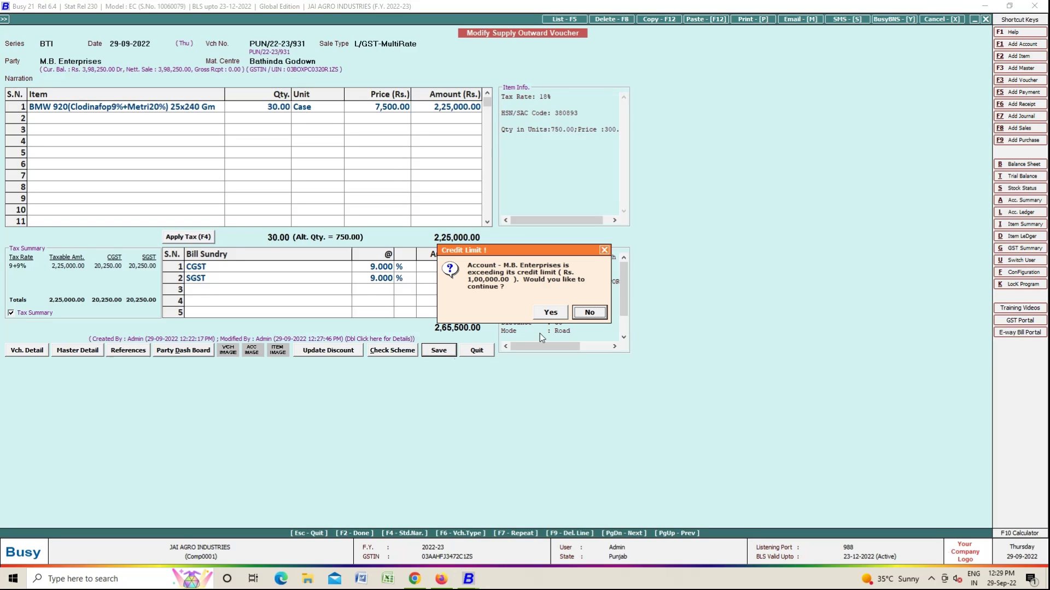
pyautogui.click(550, 318)
pyautogui.click(551, 318)
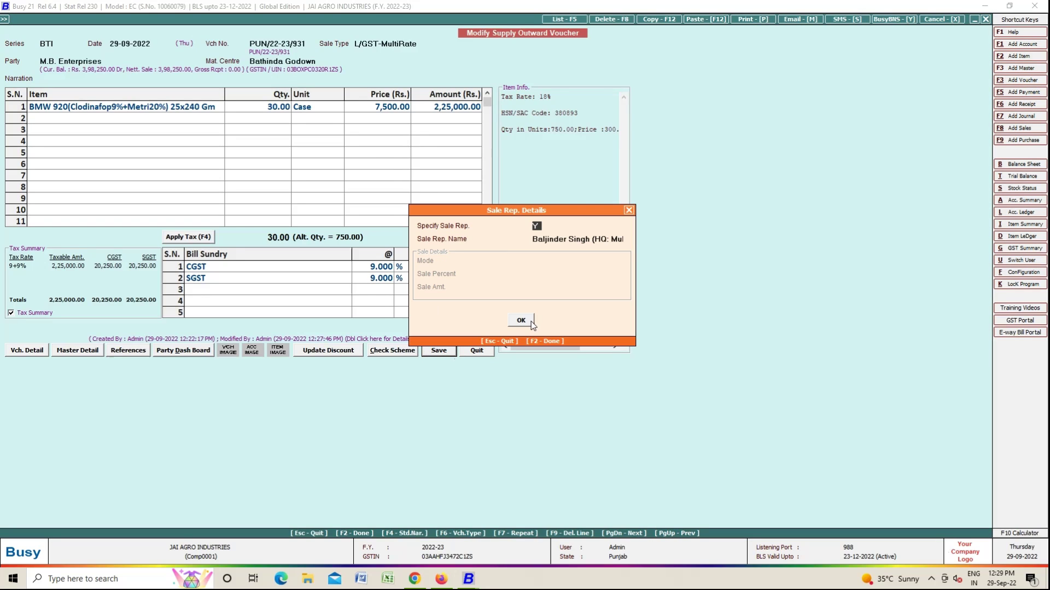
pyautogui.click(530, 323)
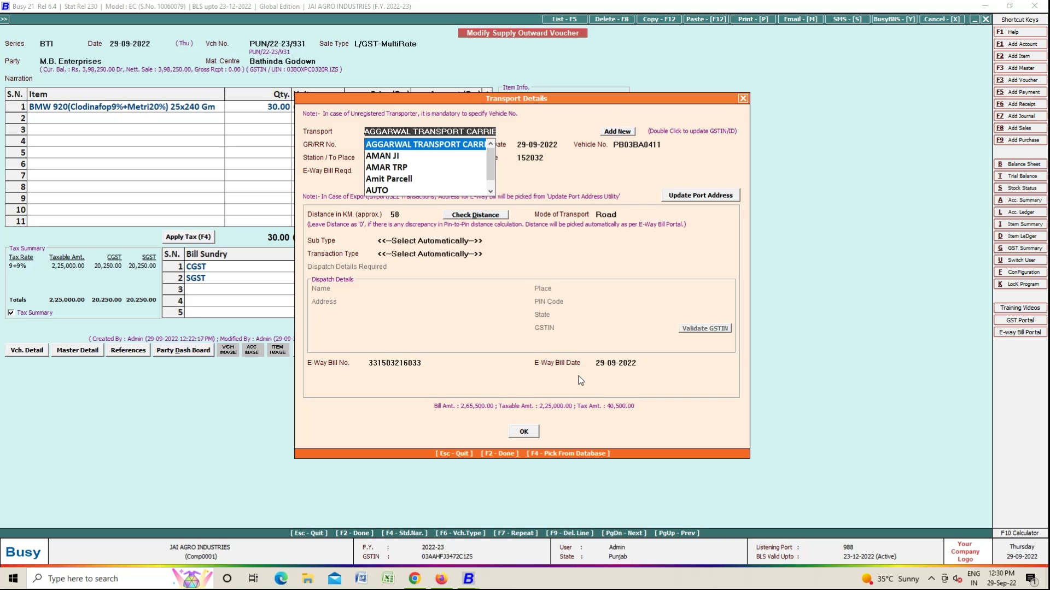
pyautogui.press('F2')
pyautogui.press('Return')
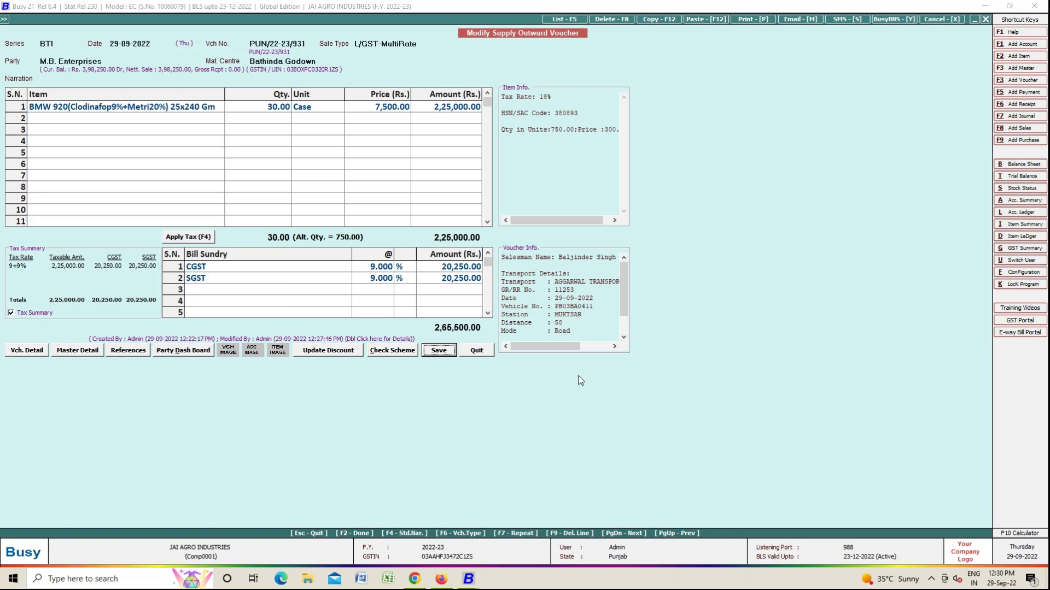
pyautogui.press('Return')
pyautogui.press('Escape')
pyautogui.press('Escape')
pyautogui.press('Escape')
pyautogui.press('Escape')
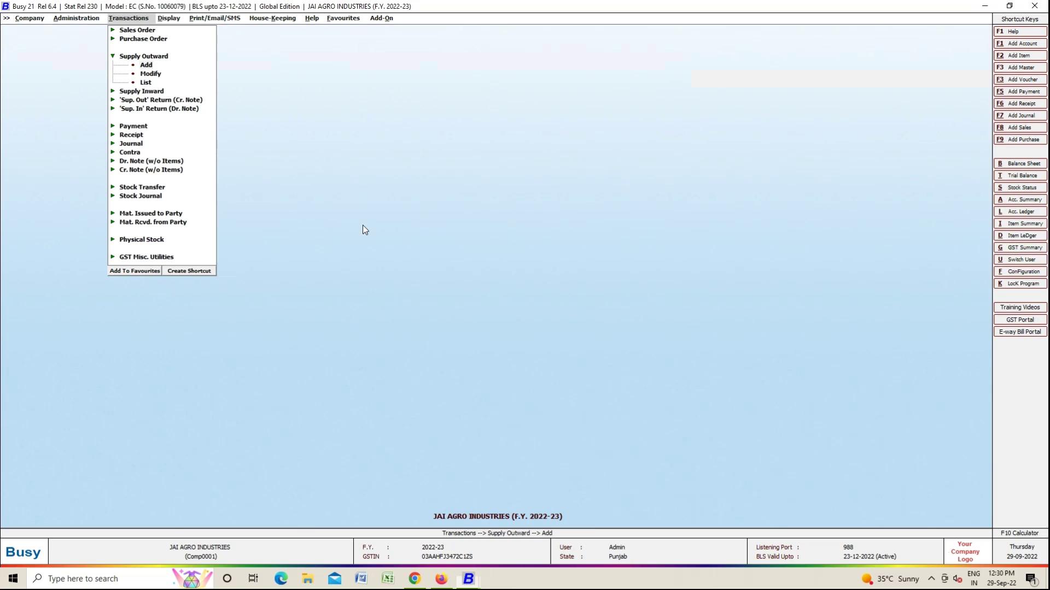
# - Go to Transactions > GST Misc. Utilities > E-Way Bill Management > Generate/Print E-Way Bill
pyautogui.press('Escape')
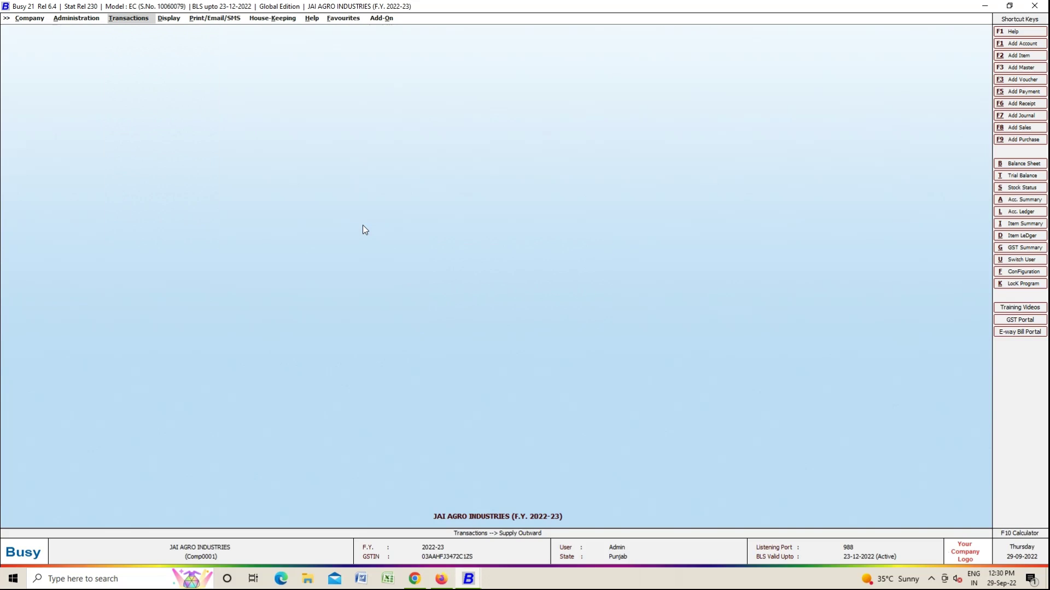
pyautogui.click(139, 21)
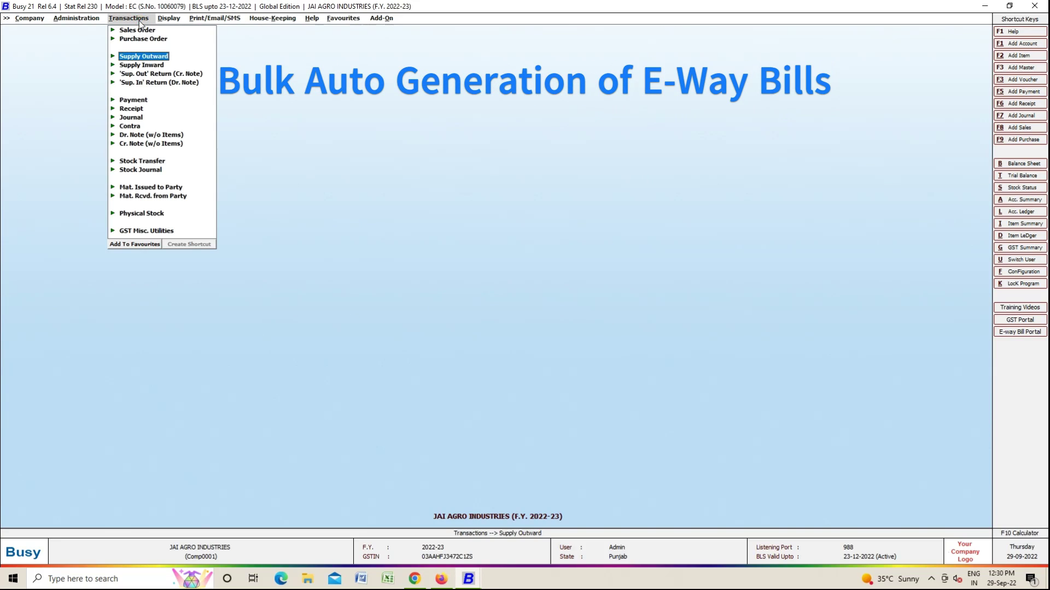
pyautogui.click(156, 231)
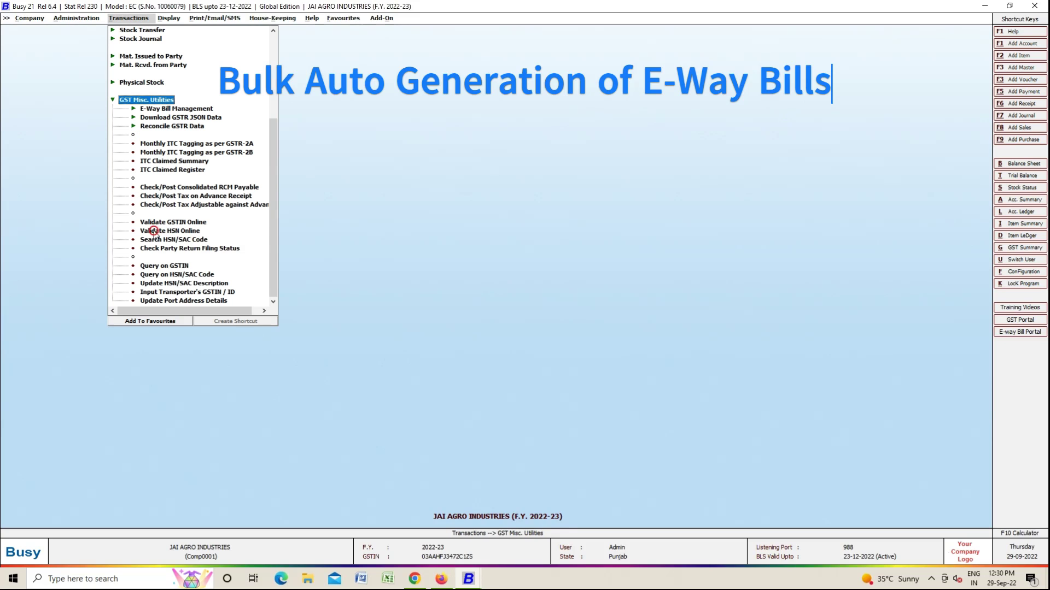
pyautogui.click(177, 111)
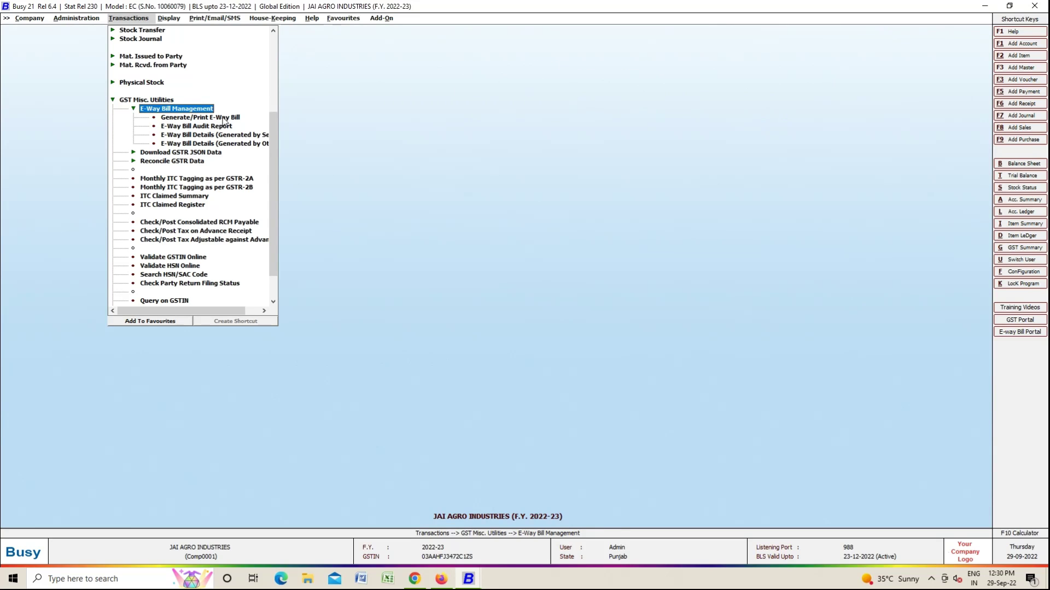
pyautogui.doubleClick(201, 119)
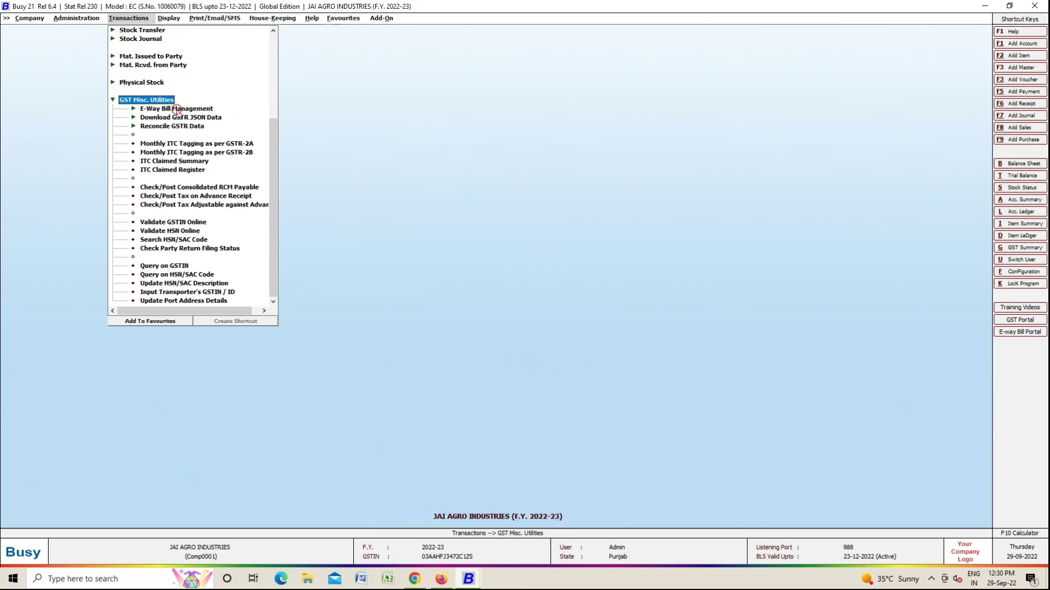
pyautogui.click(178, 111)
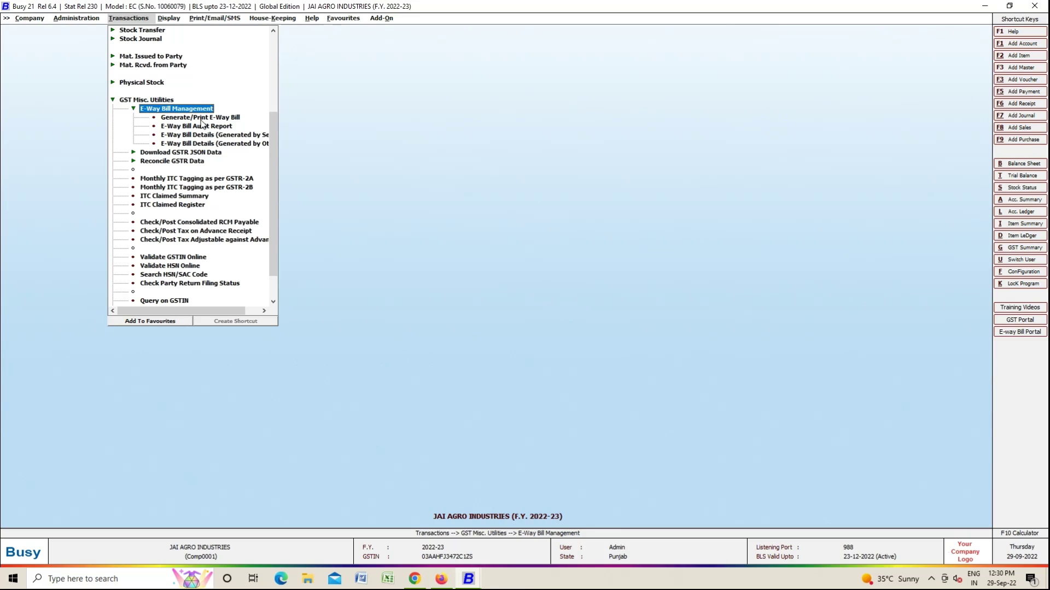
pyautogui.click(201, 120)
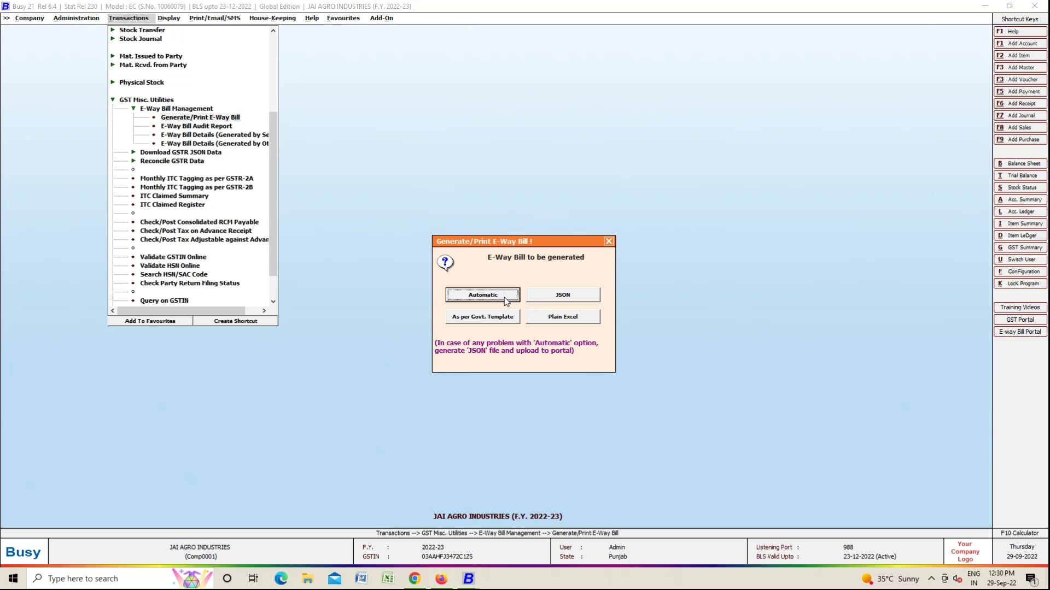
# - Choose automatic e-way bill generation for Supply Outward, BTI series, and load vouchers for 29-09-2022
pyautogui.click(483, 296)
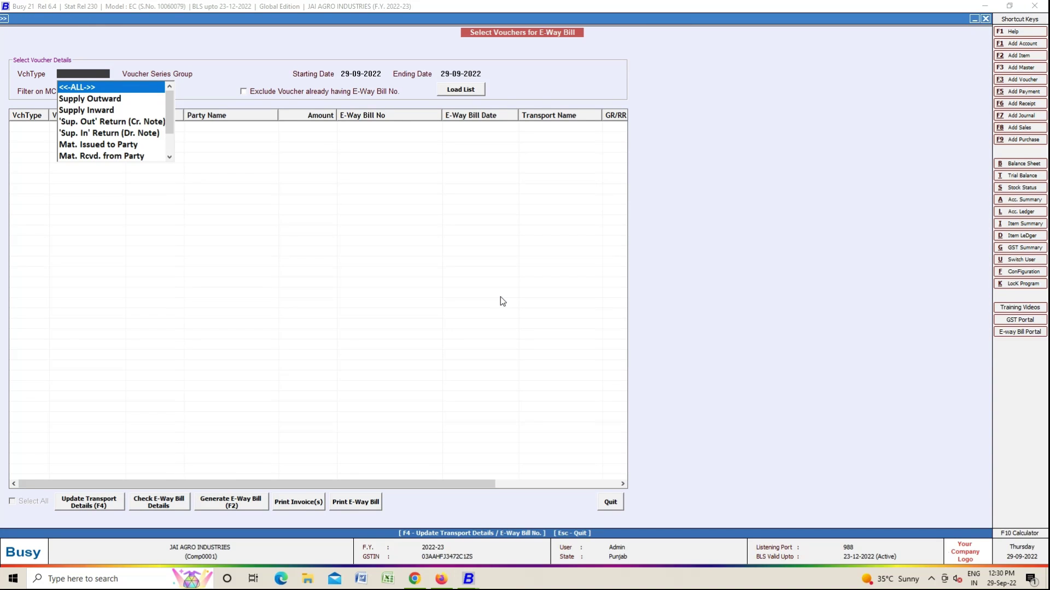
pyautogui.press('Down')
pyautogui.press('Return')
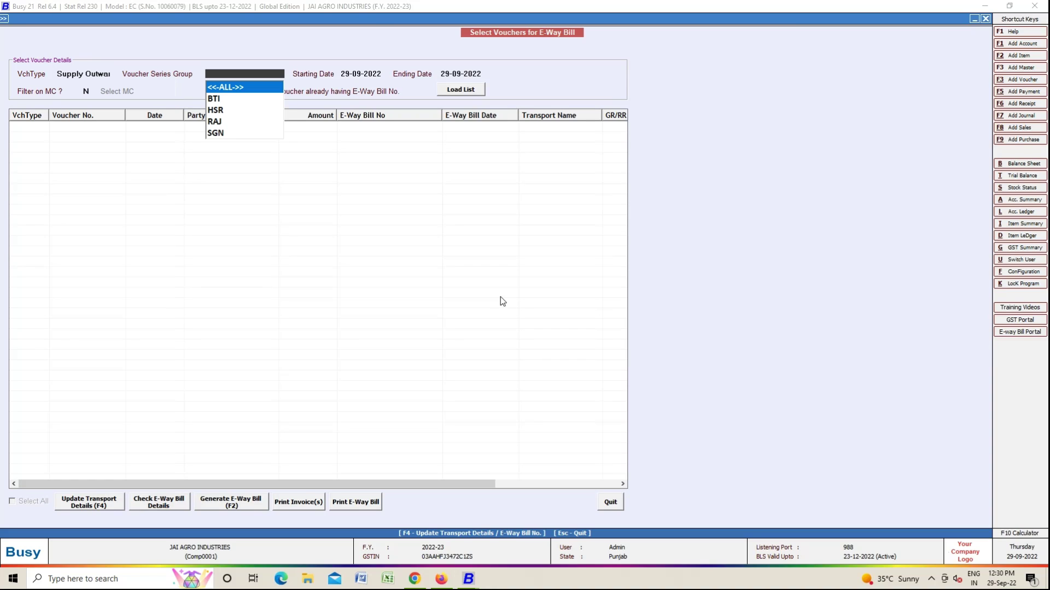
pyautogui.press('Down')
pyautogui.press('Return')
pyautogui.press('Return')
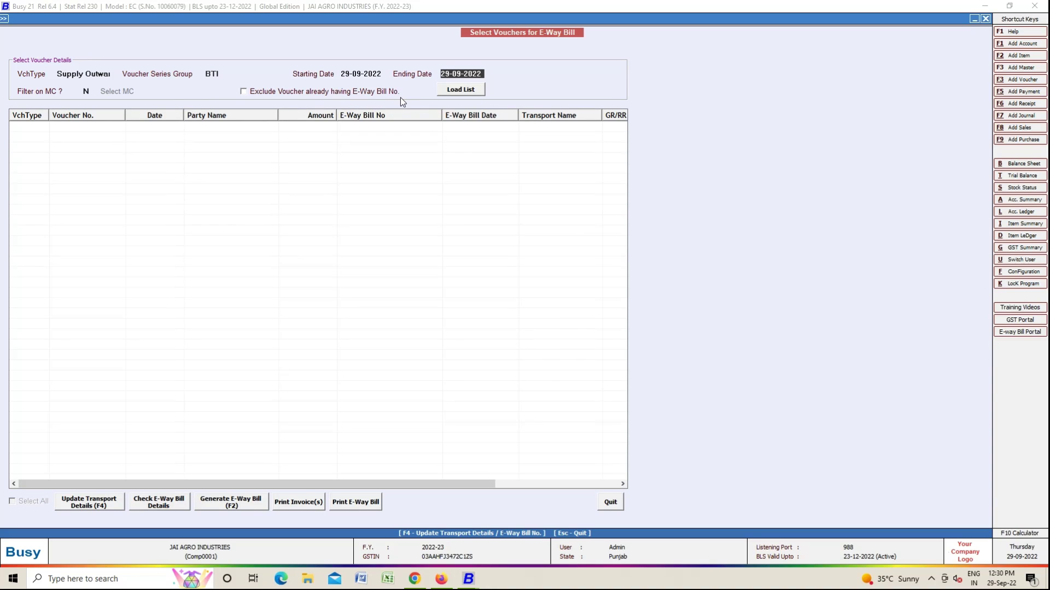
pyautogui.click(465, 92)
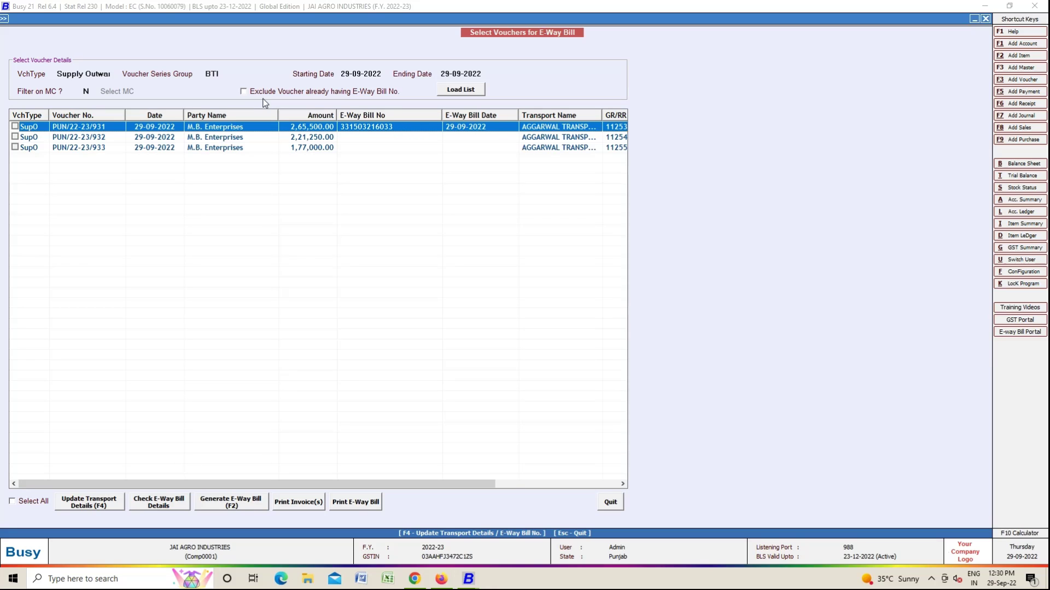
# - Exclude vouchers already having e-way bills, reload the list, and tick PUN/22-23/932
pyautogui.click(246, 92)
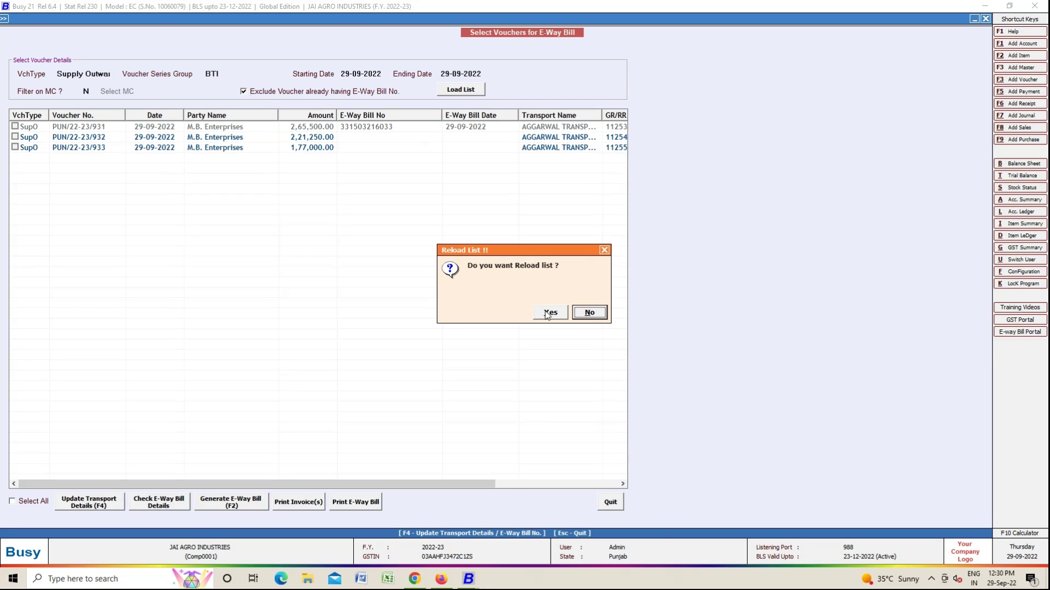
pyautogui.click(549, 312)
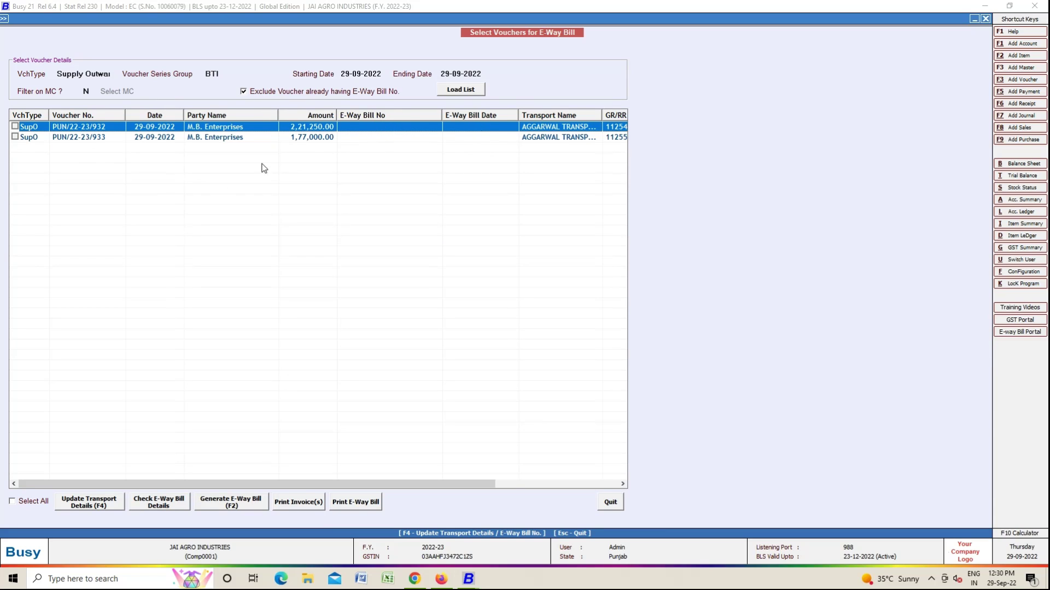
pyautogui.click(14, 126)
# - Tick PUN/22-23/933 and review the transport details, keeping the Aggarwal transporter
pyautogui.click(15, 137)
pyautogui.click(113, 508)
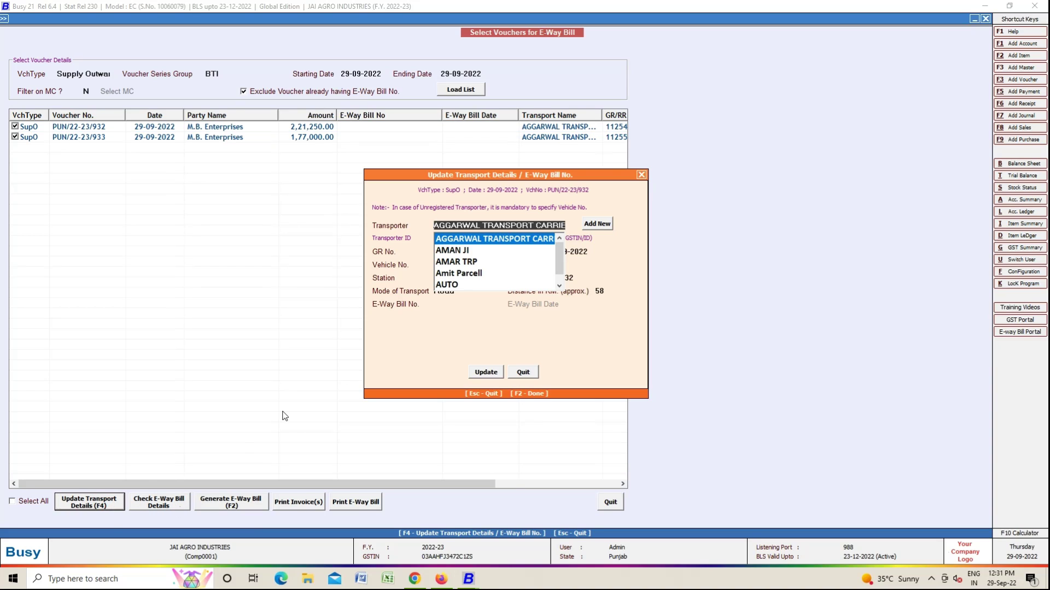
pyautogui.press('Return')
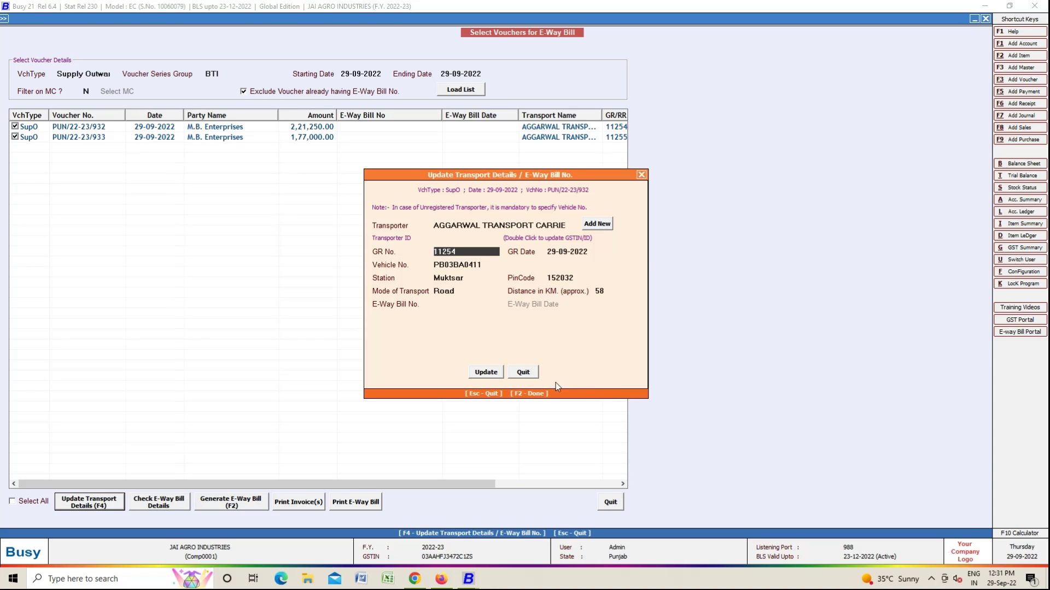
pyautogui.click(489, 375)
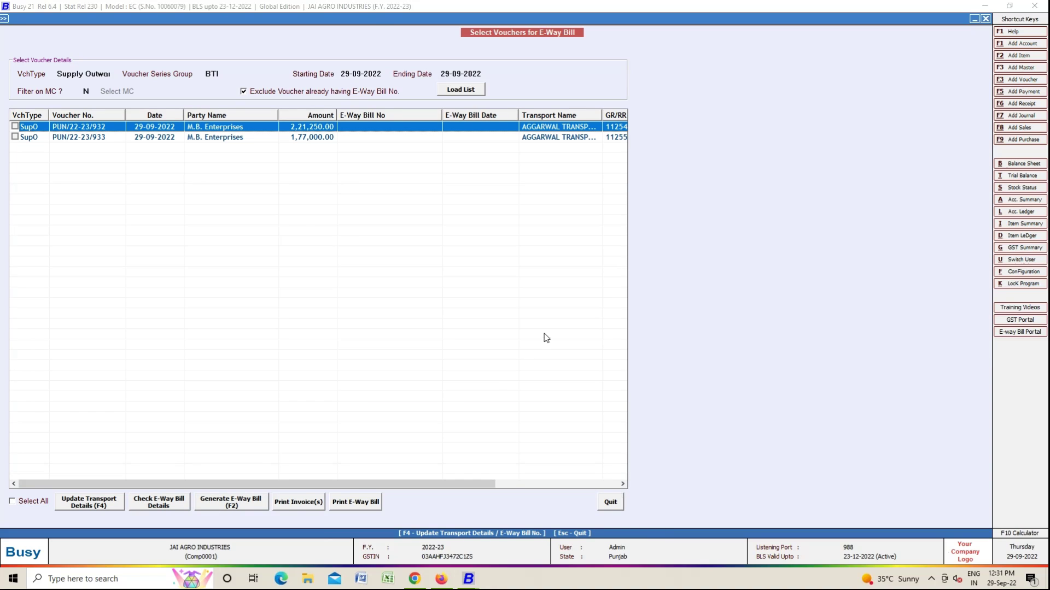
# - Save the Aggarwal transport details (GR 11254, Muktsar, Road, 58 km) for the ticked voucher
pyautogui.click(15, 137)
pyautogui.click(100, 504)
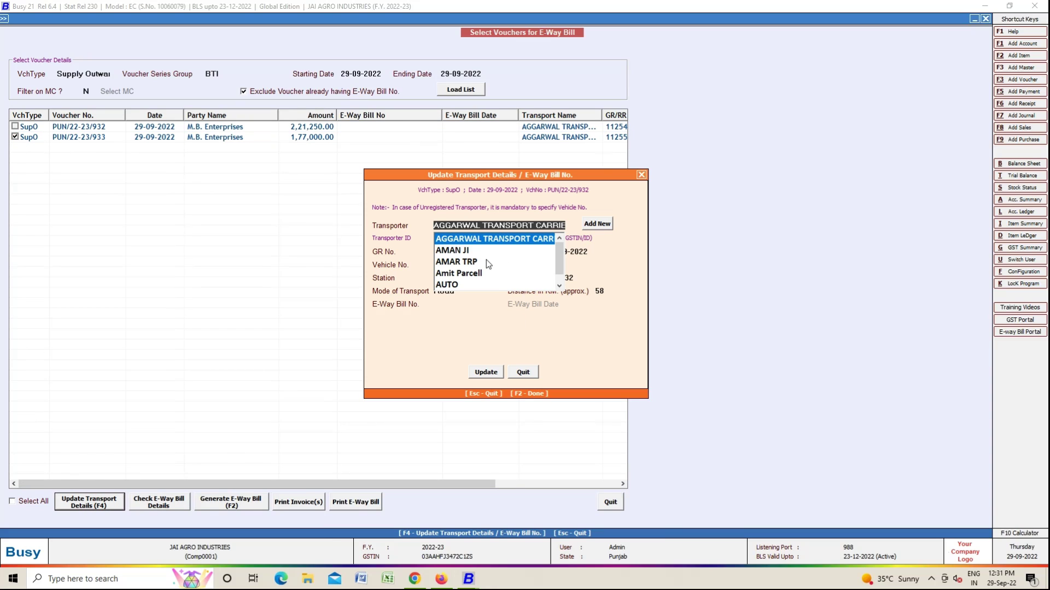
pyautogui.press('Return')
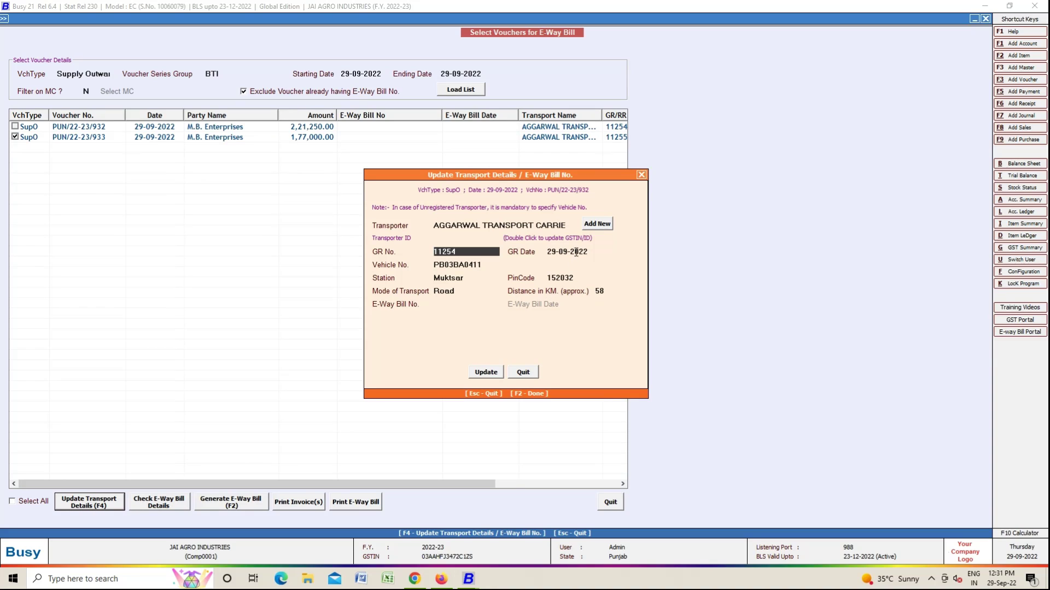
pyautogui.click(472, 372)
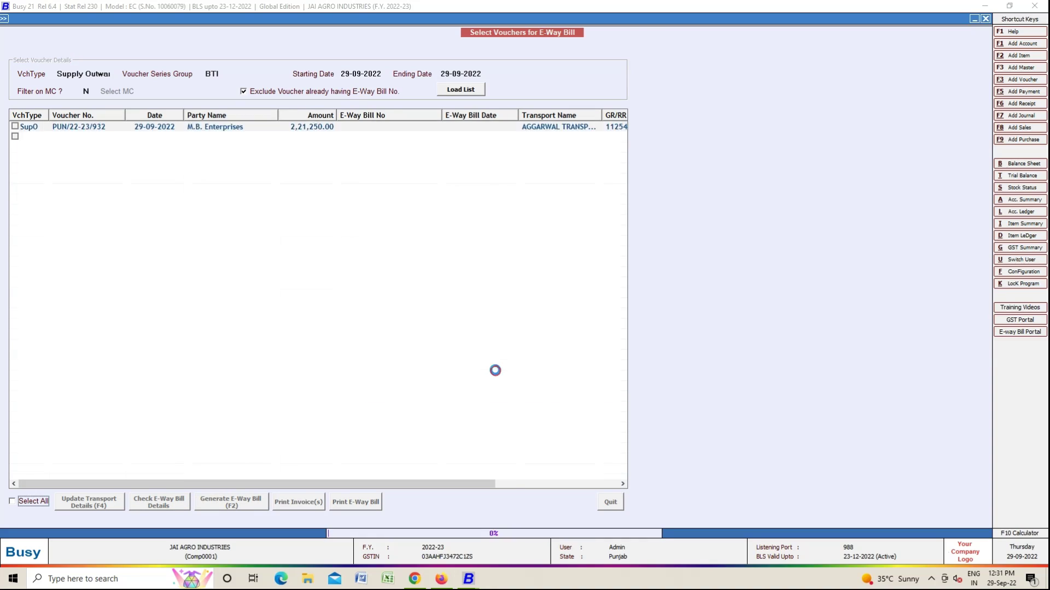
pyautogui.click(176, 504)
pyautogui.click(584, 311)
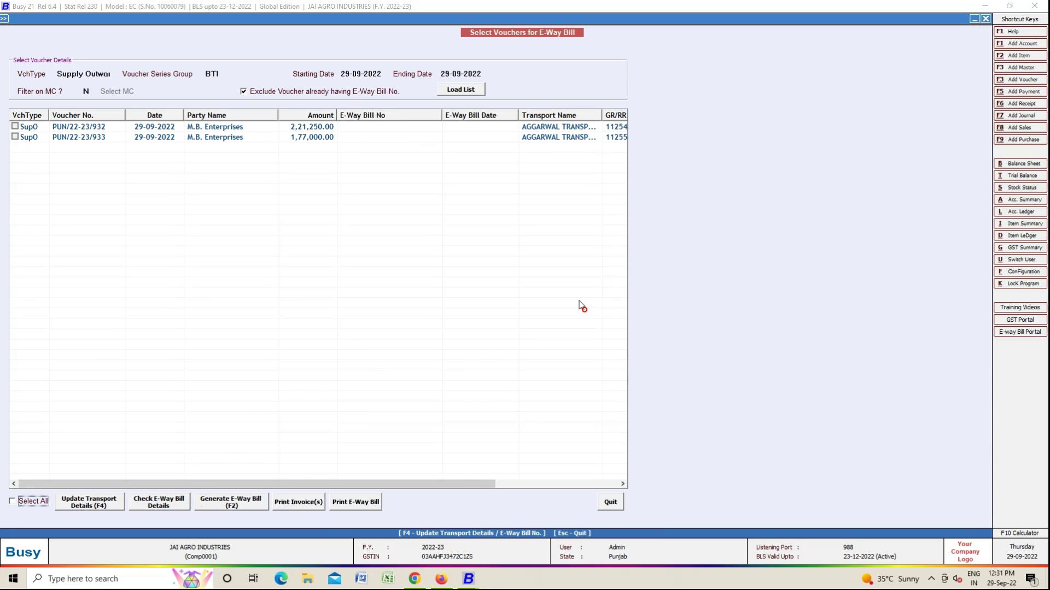
# - Run the e-way bill data check on PUN/22-23/932 with default options and review its 2,21,250.00 voucher
pyautogui.click(15, 126)
pyautogui.click(176, 503)
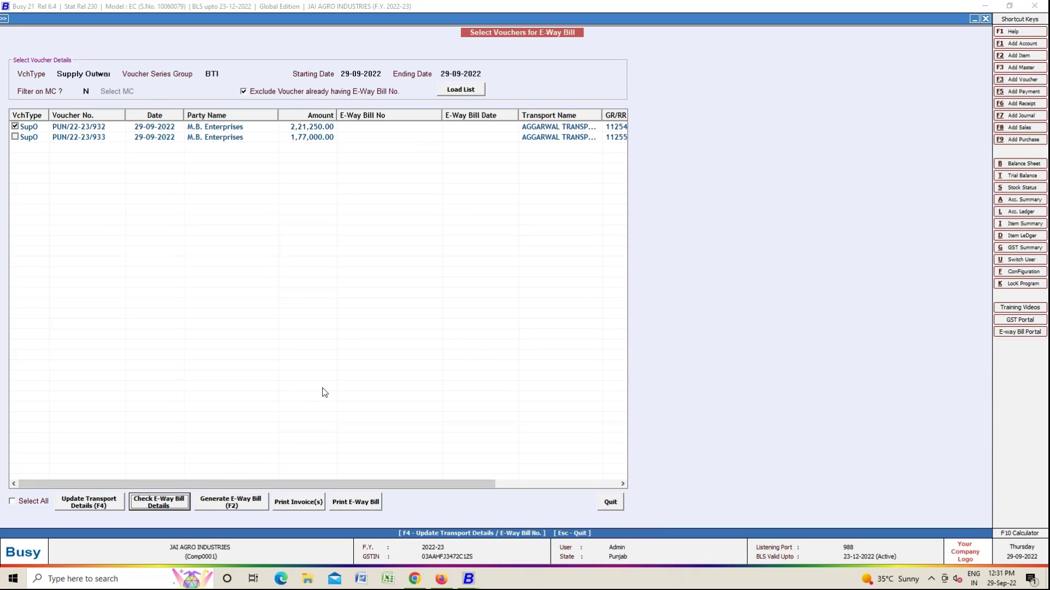
pyautogui.press('Return')
pyautogui.press('Return')
pyautogui.press('Return')
pyautogui.press('Return')
pyautogui.press('Return')
pyautogui.press('Return')
pyautogui.press('Return')
pyautogui.press('Return')
pyautogui.press('Return')
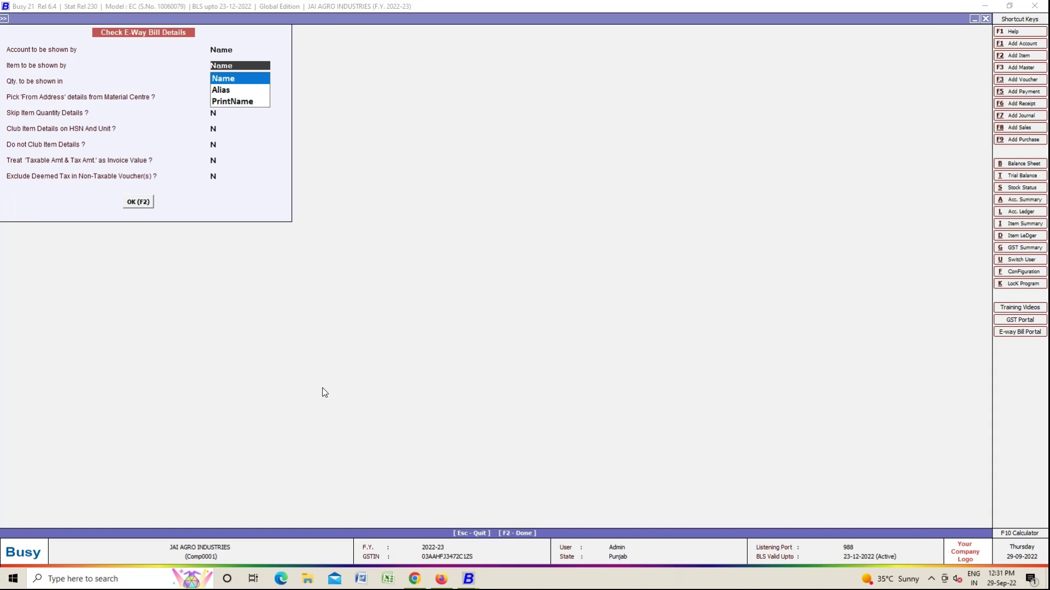
pyautogui.press('Return')
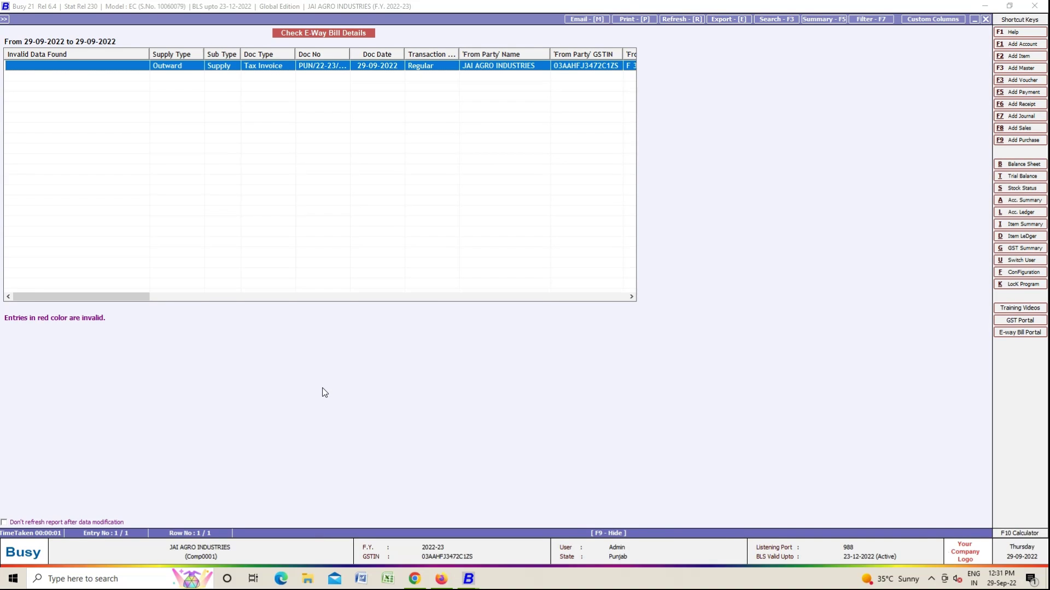
pyautogui.press('Return')
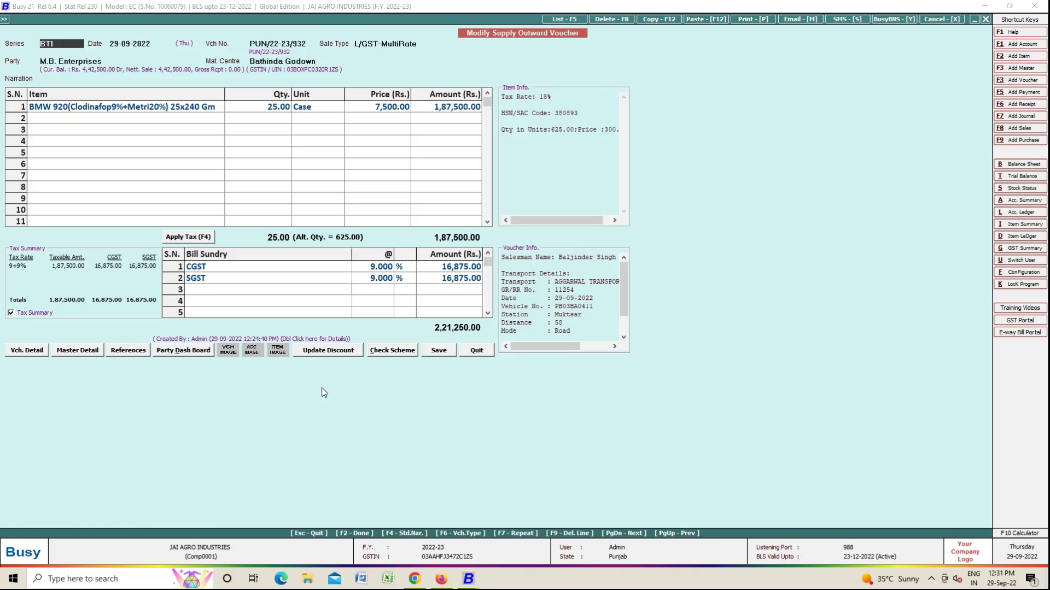
pyautogui.press('Escape')
pyautogui.press('Escape')
pyautogui.press('Escape')
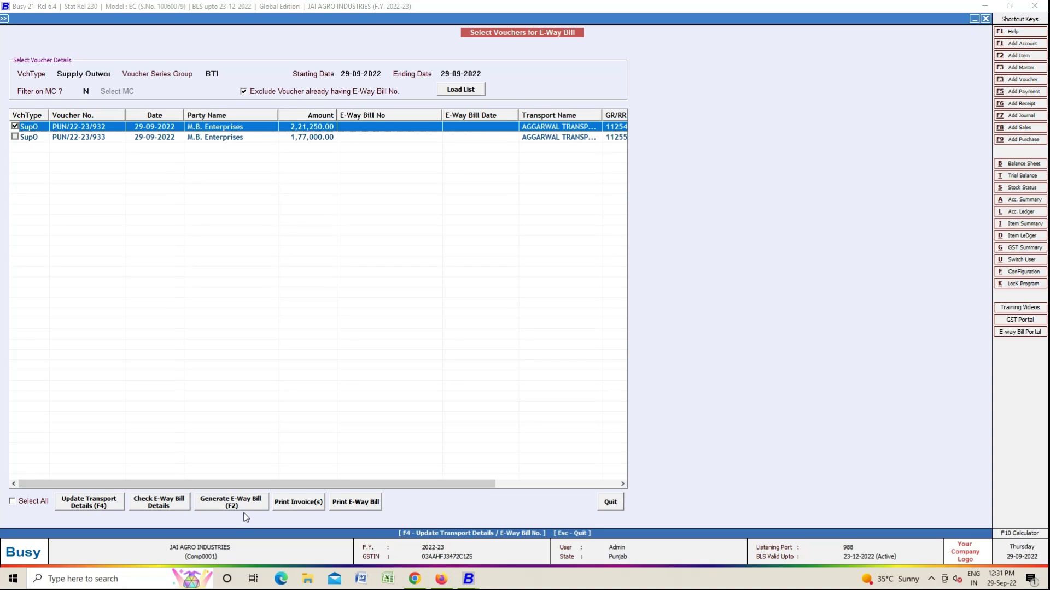
# - Tick PUN/22-23/933, check for errors, and auto-generate e-way bills for both vouchers with none rejected
pyautogui.click(16, 138)
pyautogui.click(246, 507)
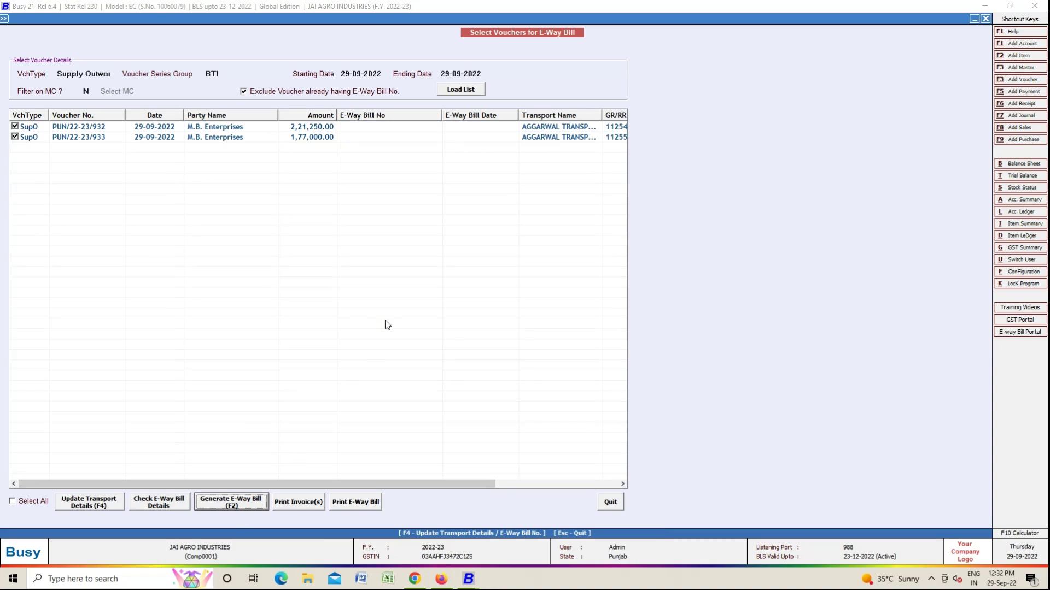
pyautogui.press('Return')
pyautogui.press('Return')
pyautogui.press('Return')
pyautogui.press('Return')
pyautogui.press('Return')
pyautogui.press('Return')
pyautogui.press('Return')
pyautogui.press('Return')
pyautogui.press('Return')
pyautogui.press('Return')
pyautogui.press('Return')
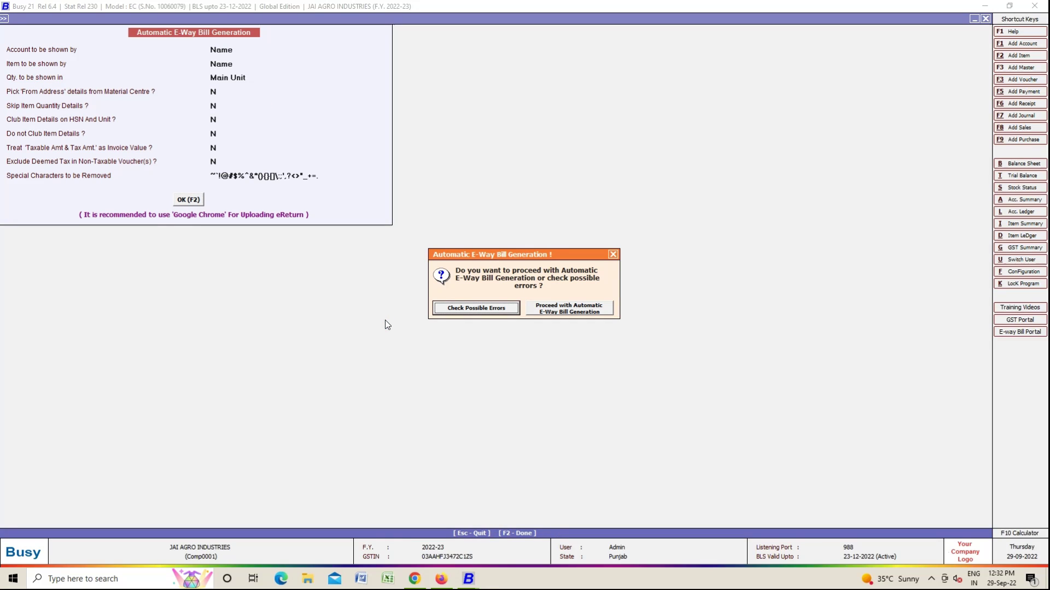
pyautogui.click(488, 307)
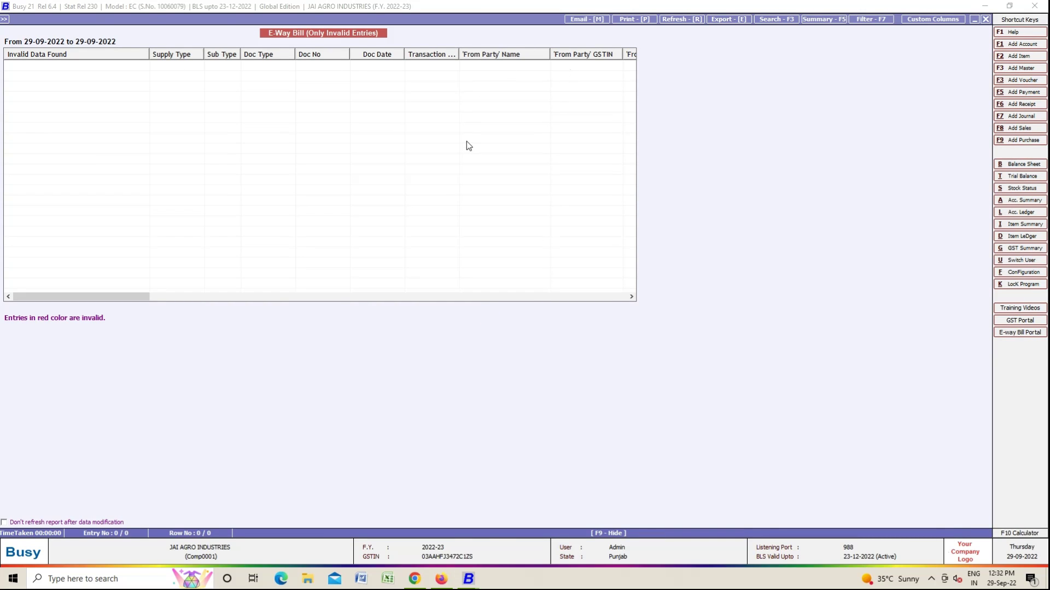
pyautogui.press('Escape')
pyautogui.click(590, 311)
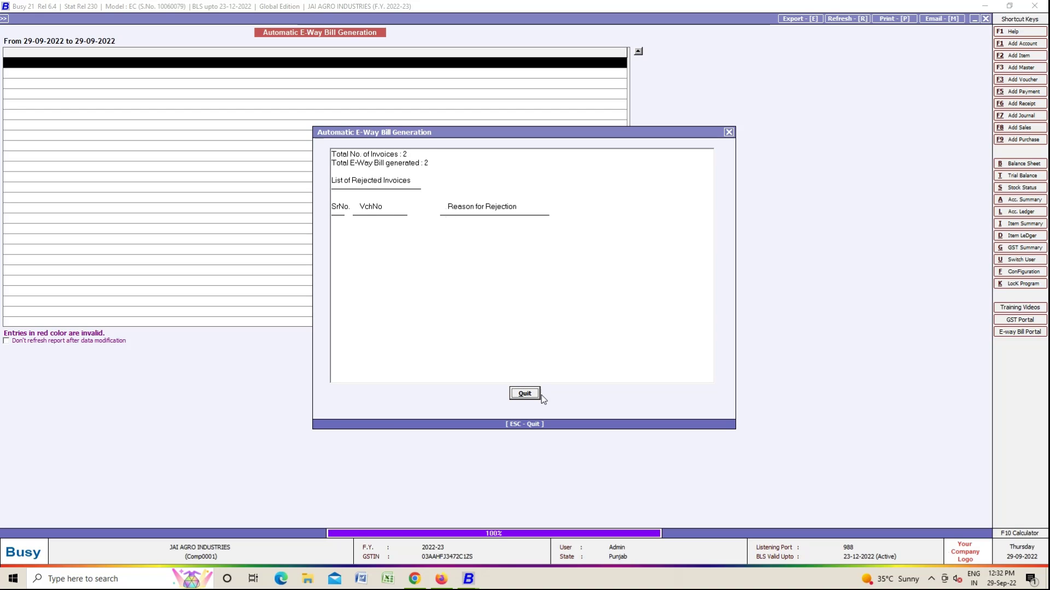
pyautogui.click(525, 394)
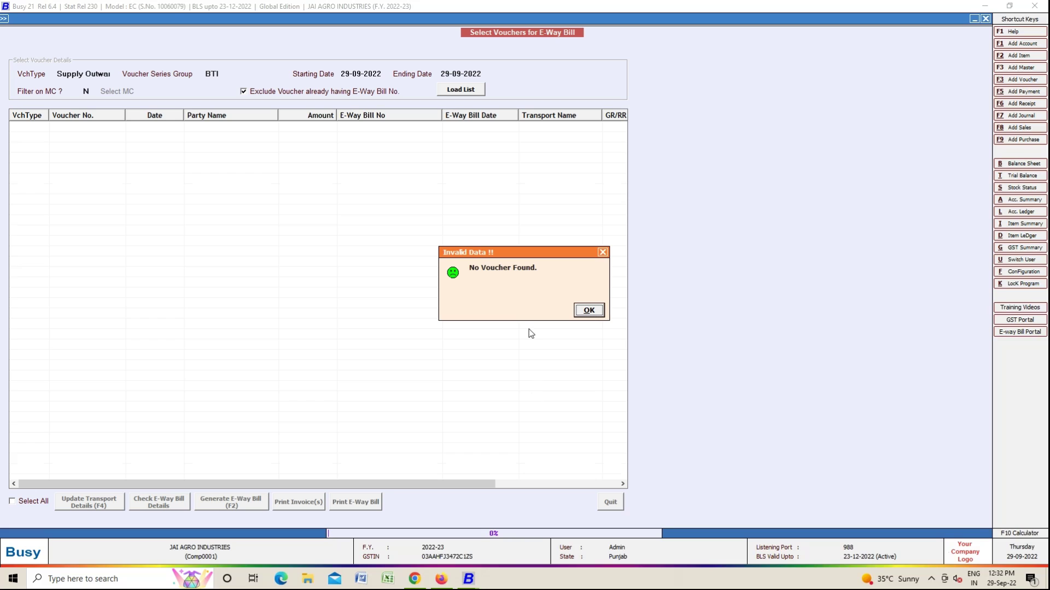
# - Reload the voucher list including vouchers that already have e-way bills, showing all three
pyautogui.click(595, 310)
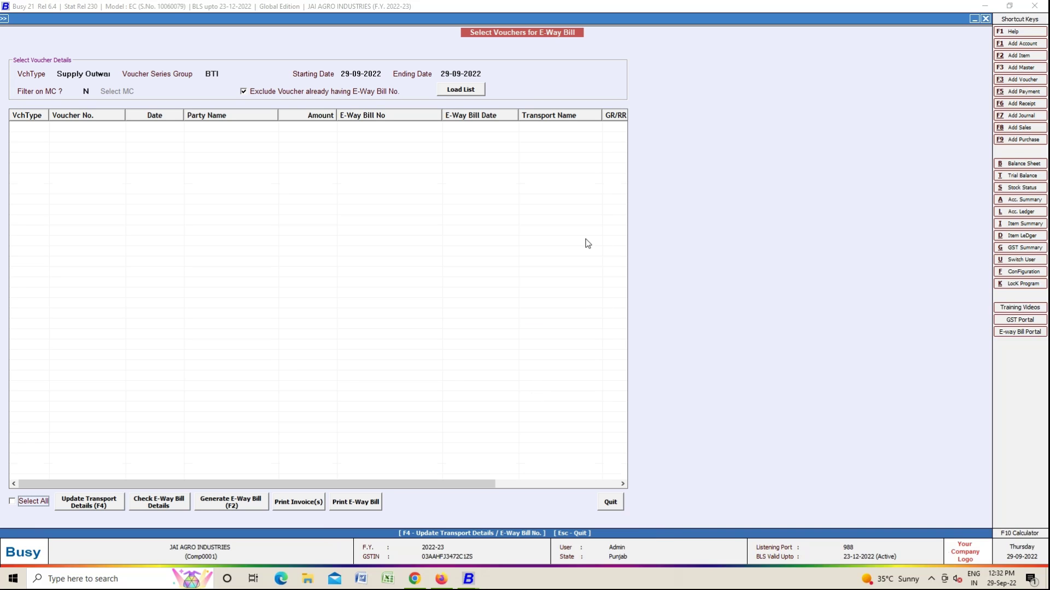
pyautogui.click(243, 92)
pyautogui.click(555, 312)
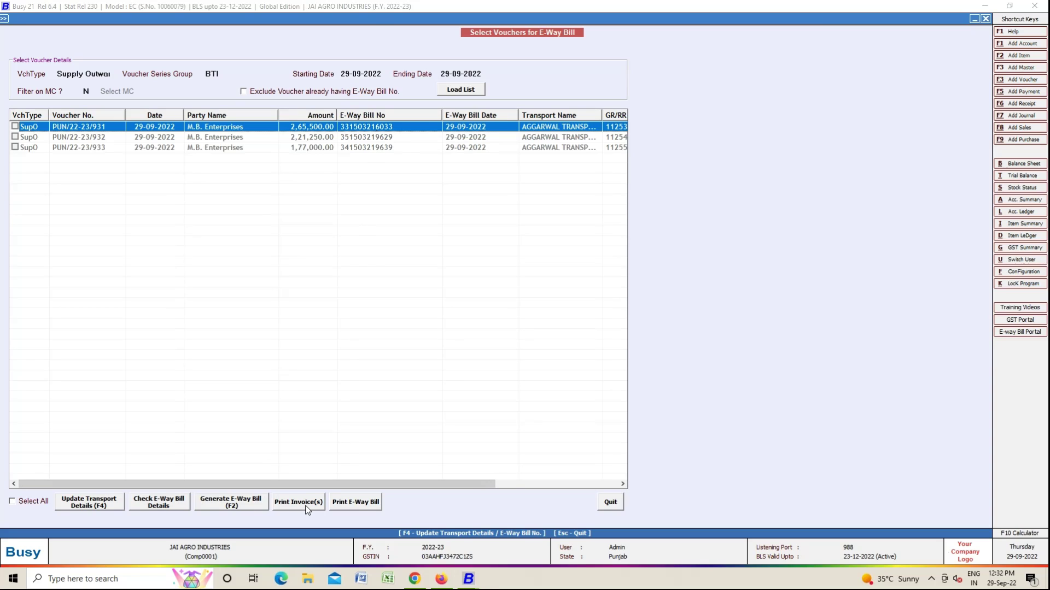
# - Print voucher PUN/22-23/933's e-way bill as a PDF and close it
pyautogui.click(356, 503)
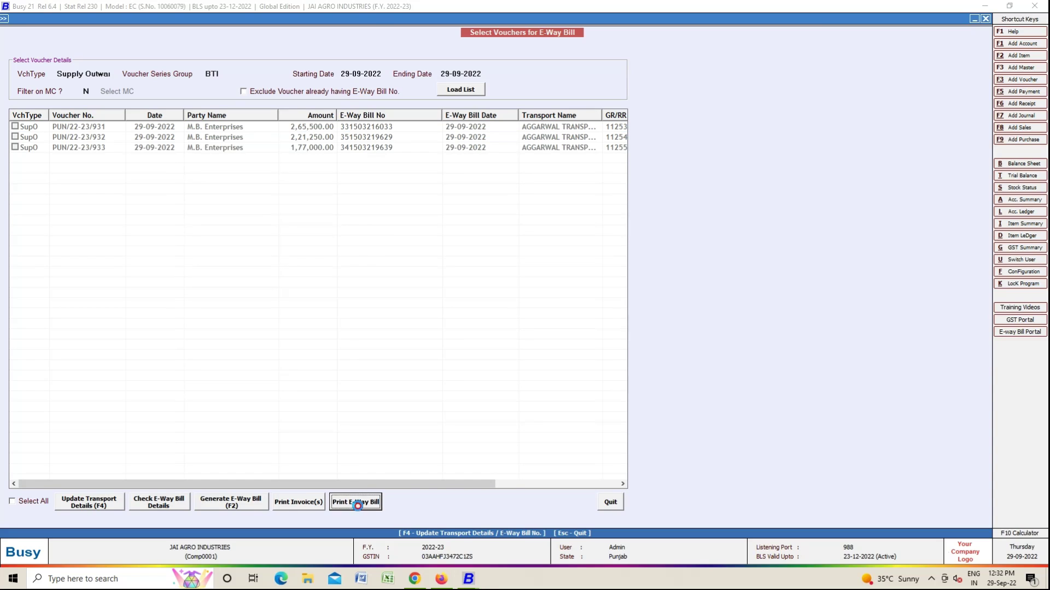
pyautogui.click(588, 309)
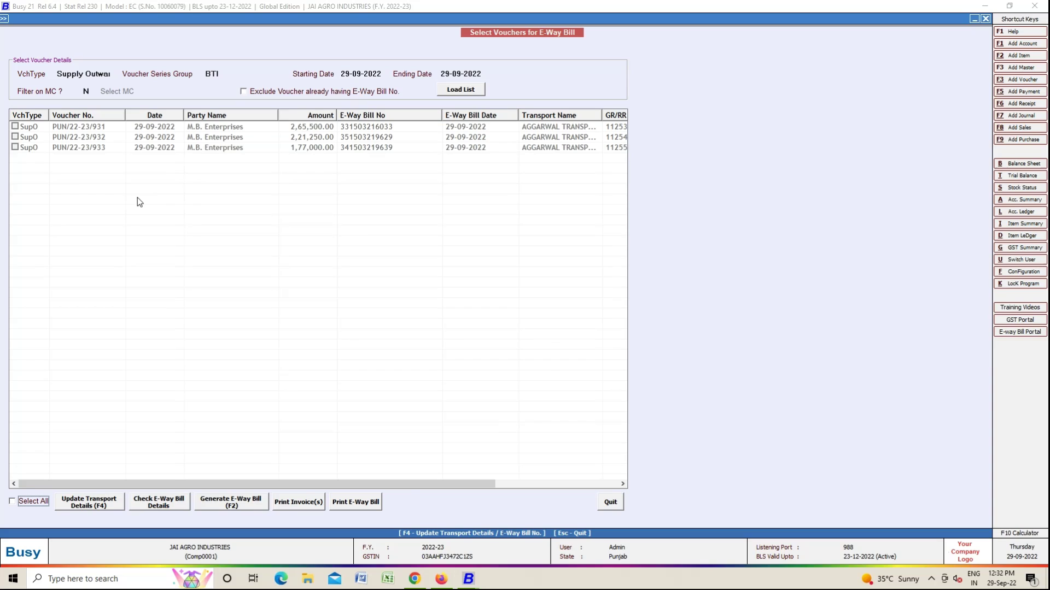
pyautogui.click(15, 147)
pyautogui.click(345, 503)
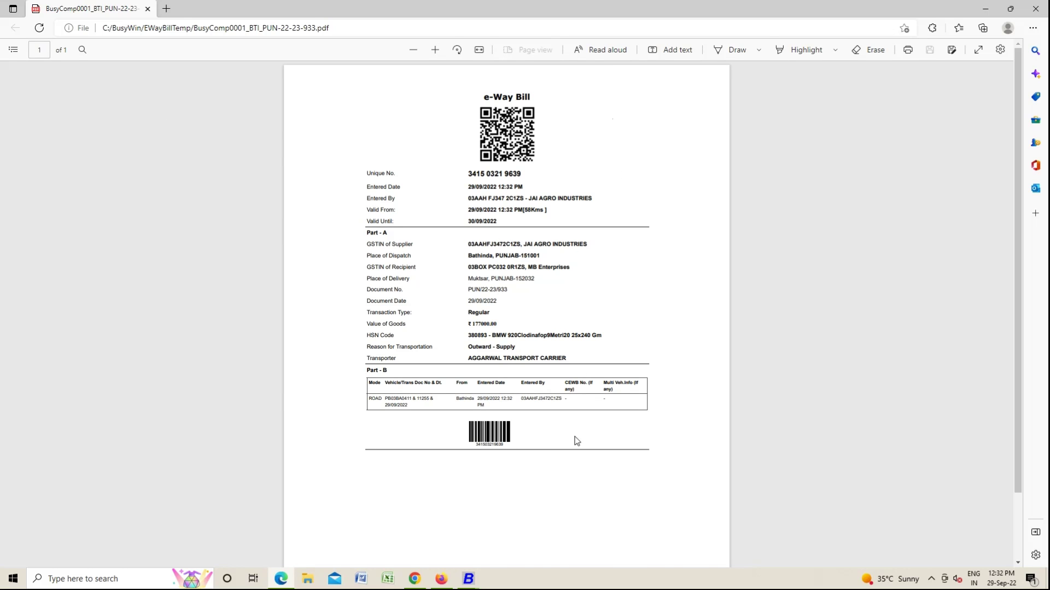
pyautogui.click(1039, 8)
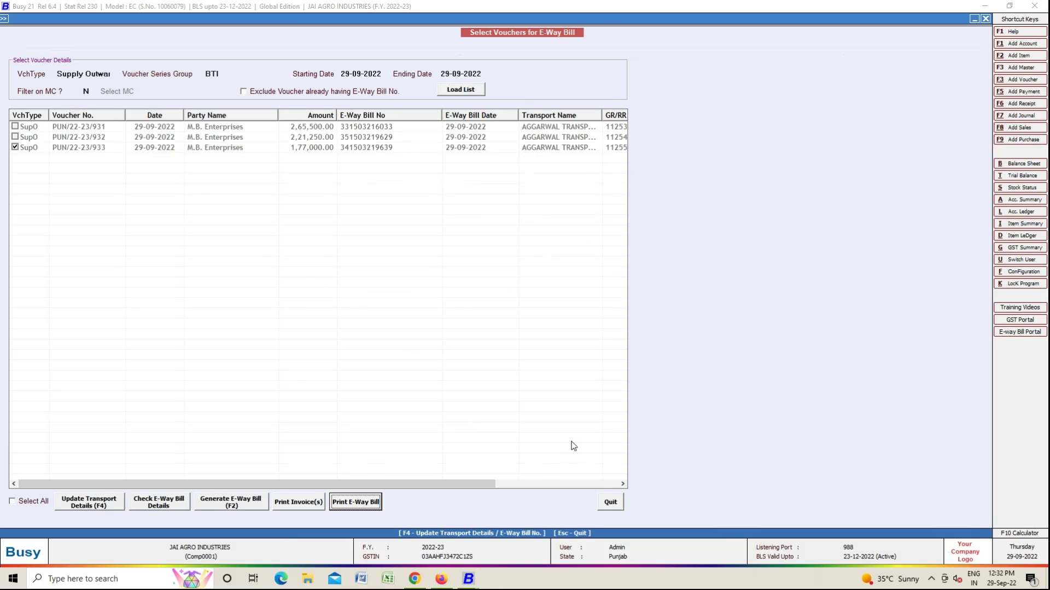
# - Leave the e-way bill voucher list and return to the JAI AGRO INDUSTRIES main window
pyautogui.press('Escape')
pyautogui.press('Escape')
pyautogui.press('Escape')
pyautogui.press('Escape')
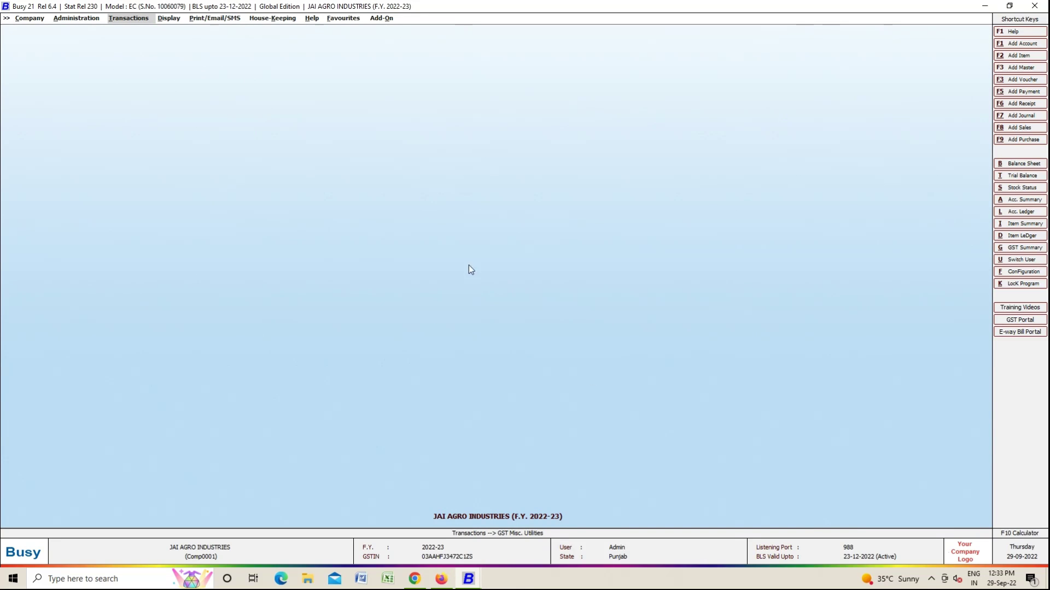
pyautogui.click(931, 580)
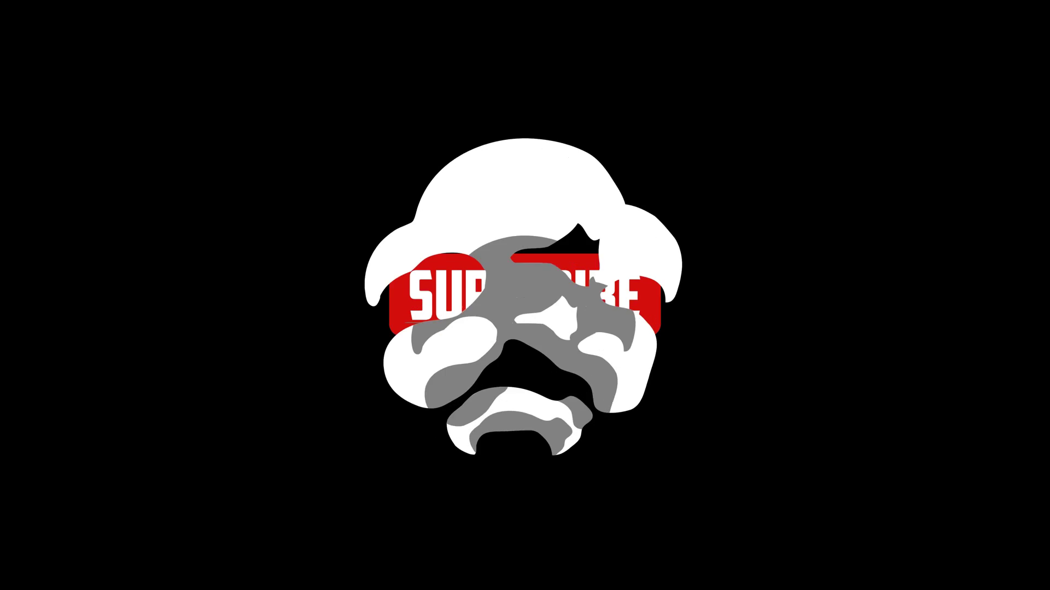